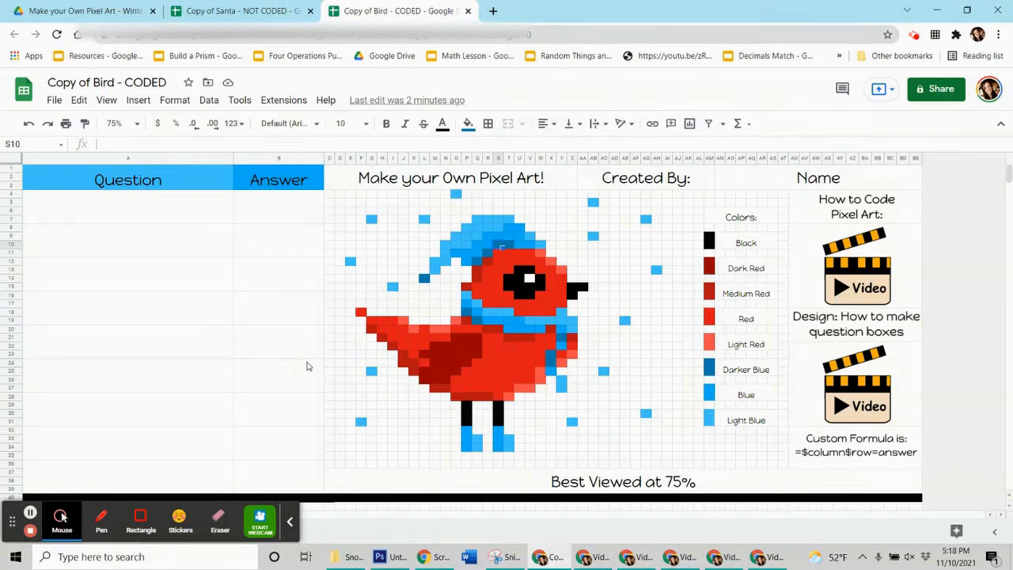
Look through the templates in the "Make your Own Pixel Art - Winter Edition" Drive folder and return to the Bird sheet.
left_click(109, 13)
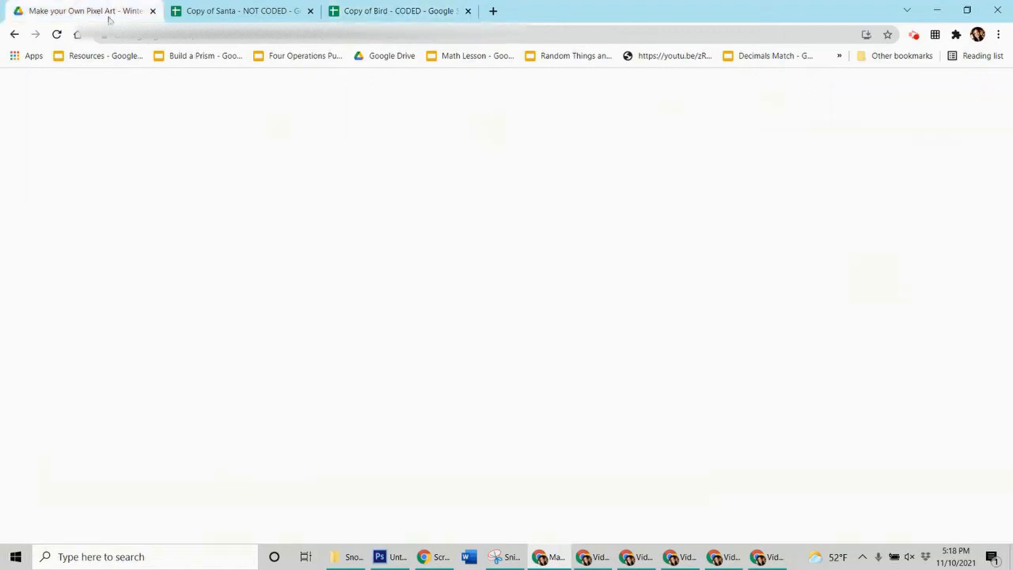
scroll(587, 295, "down", 3)
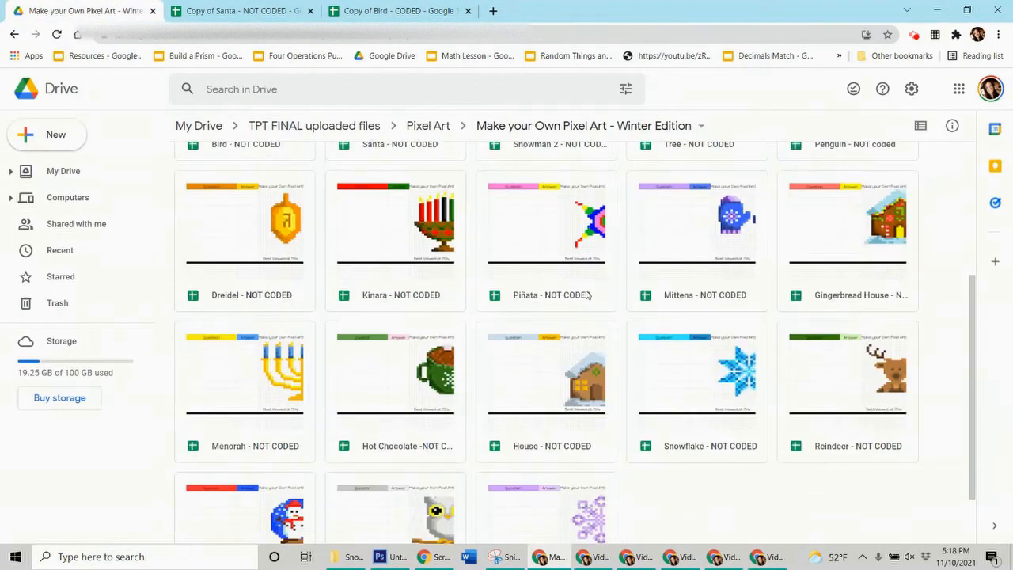
scroll(586, 295, "up", 3)
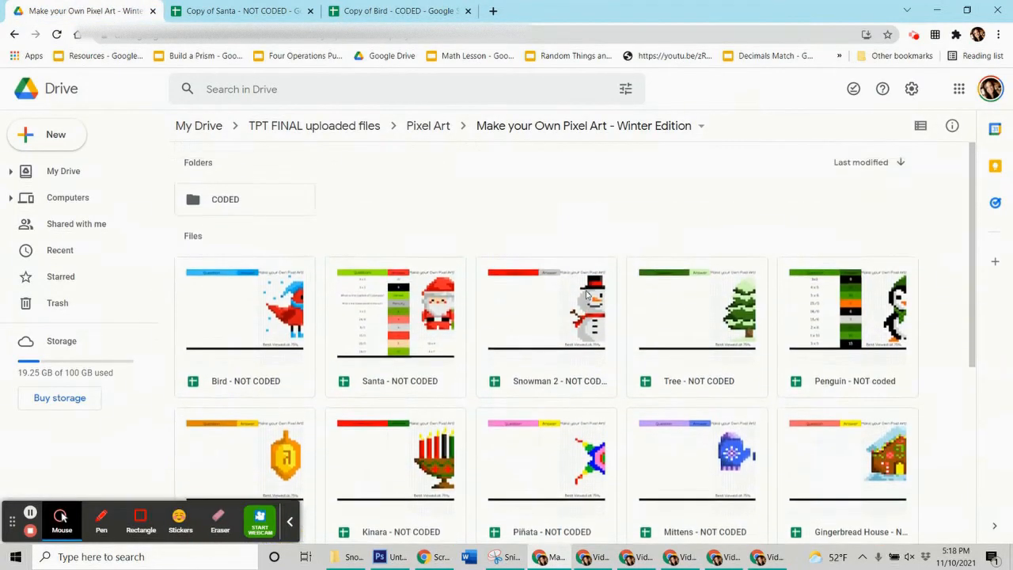
left_click(414, 11)
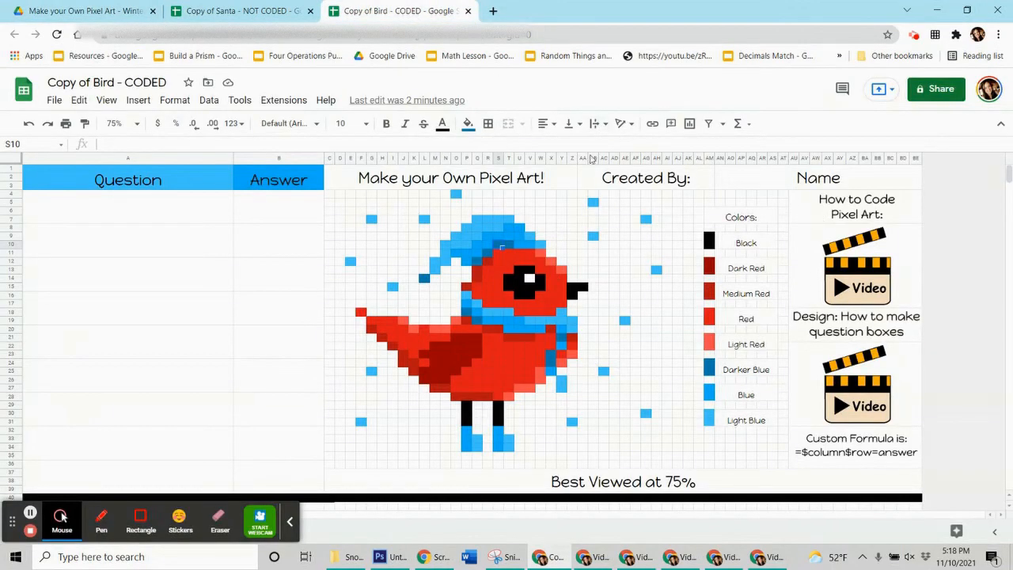
In the Santa sheet, redo the undone answer entries, from 20 for 4 x 5 through 28 for 4 x 7.
left_click(246, 12)
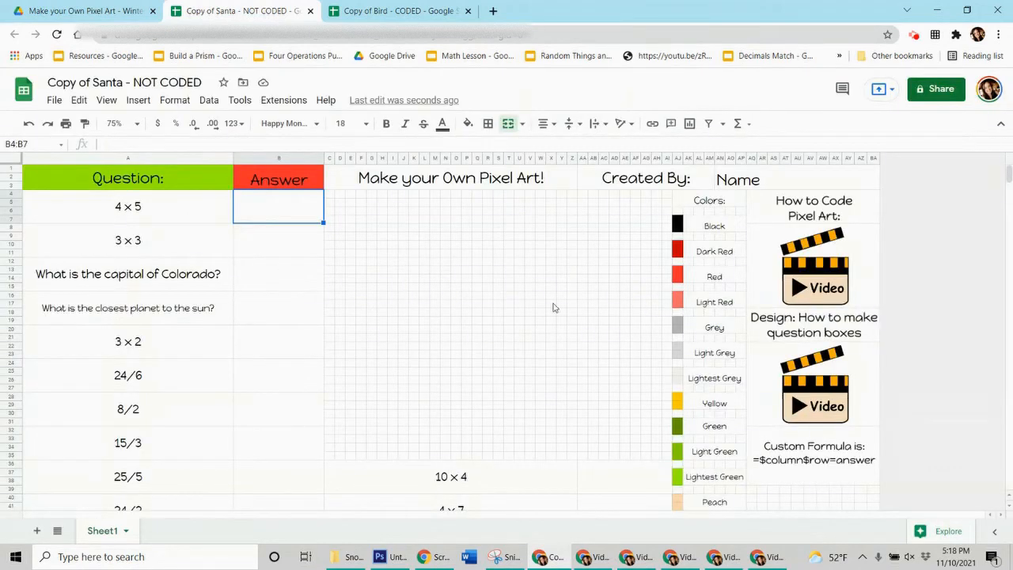
key("ctrl+y")
key("ctrl+y")
key("ctrl+y")
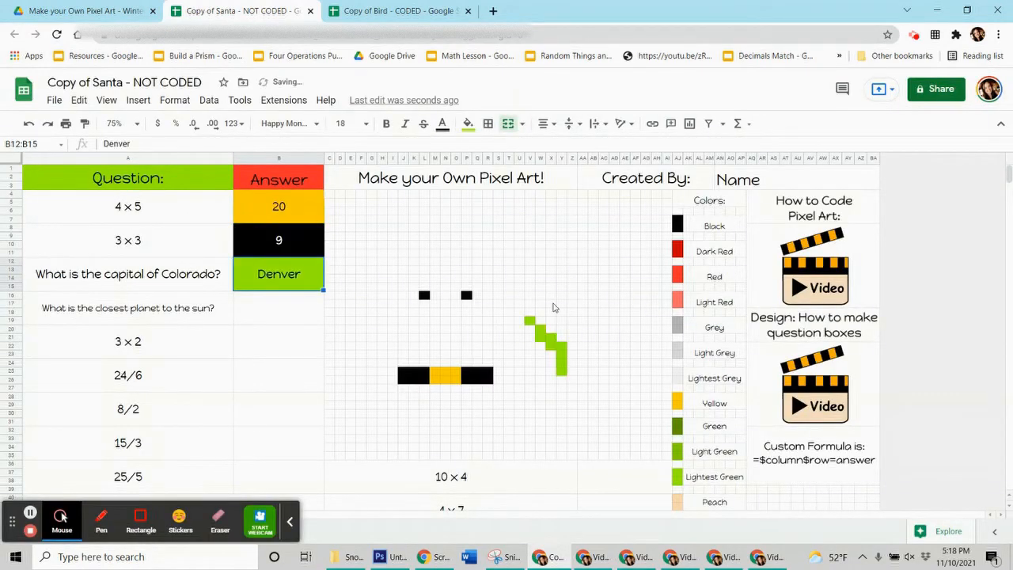
key("ctrl+y")
key("ctrl+y")
key("ctrl+y")
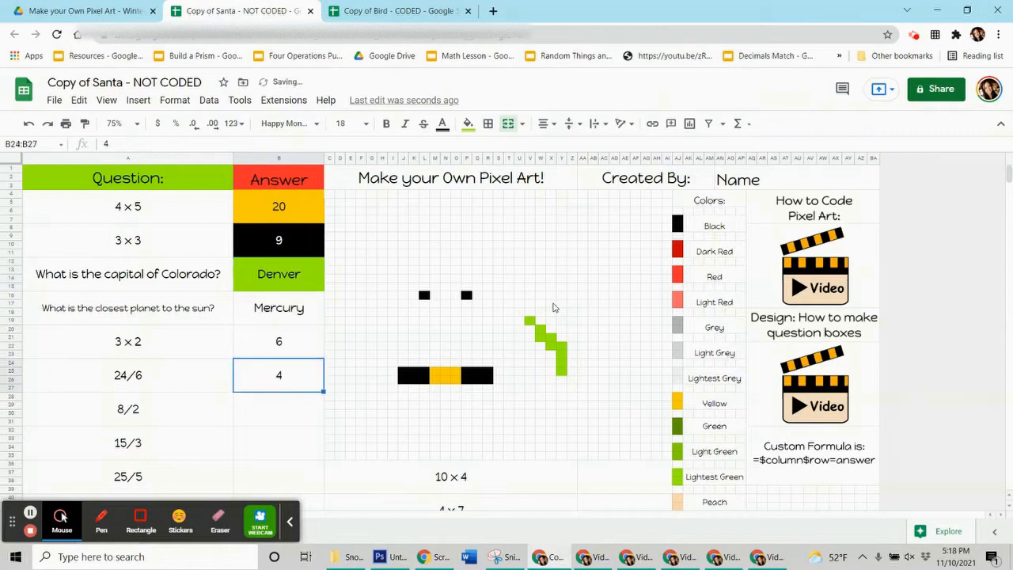
key("ctrl+y")
key("ctrl+y")
key("ctrl+y")
key("ctrl+y")
key("ctrl+y")
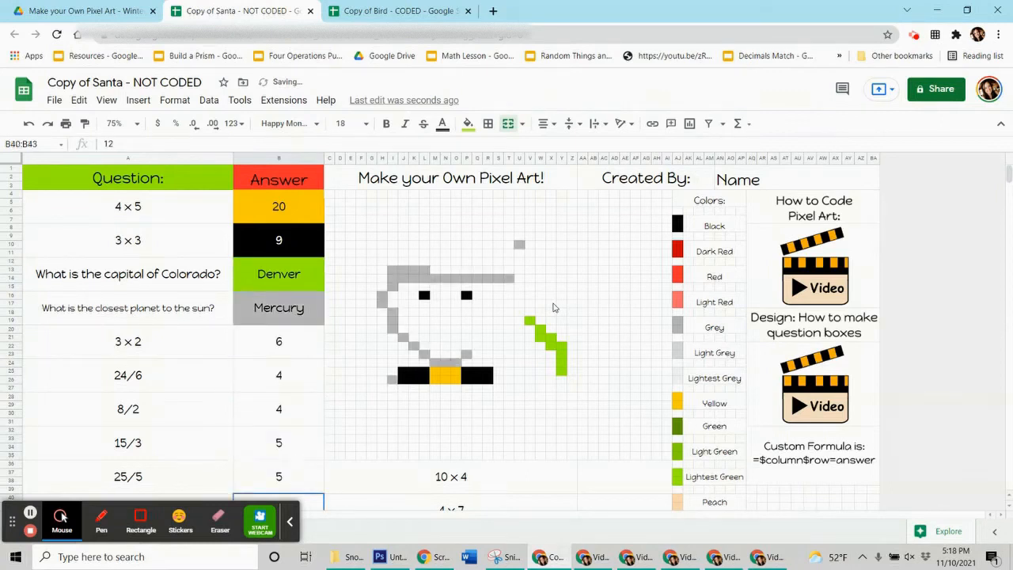
key("ctrl+y")
key("ctrl+y")
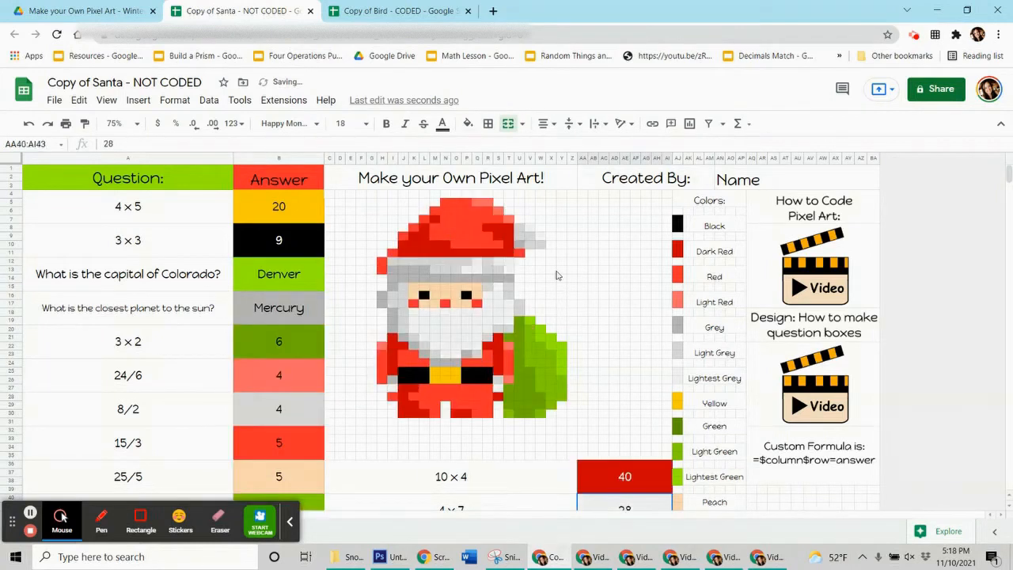
scroll(558, 275, "down", 1)
scroll(558, 275, "up", 1)
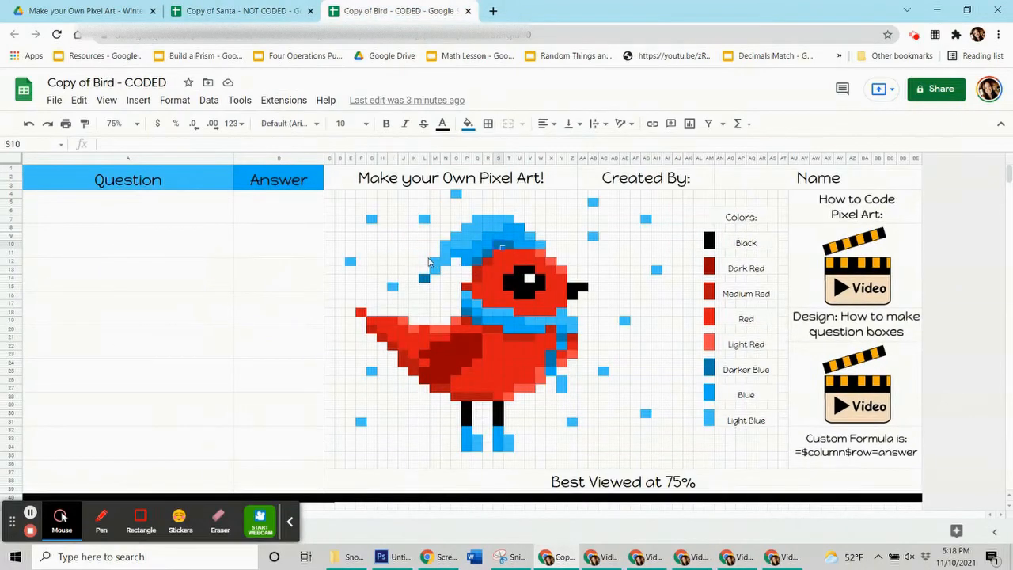
left_click(477, 323)
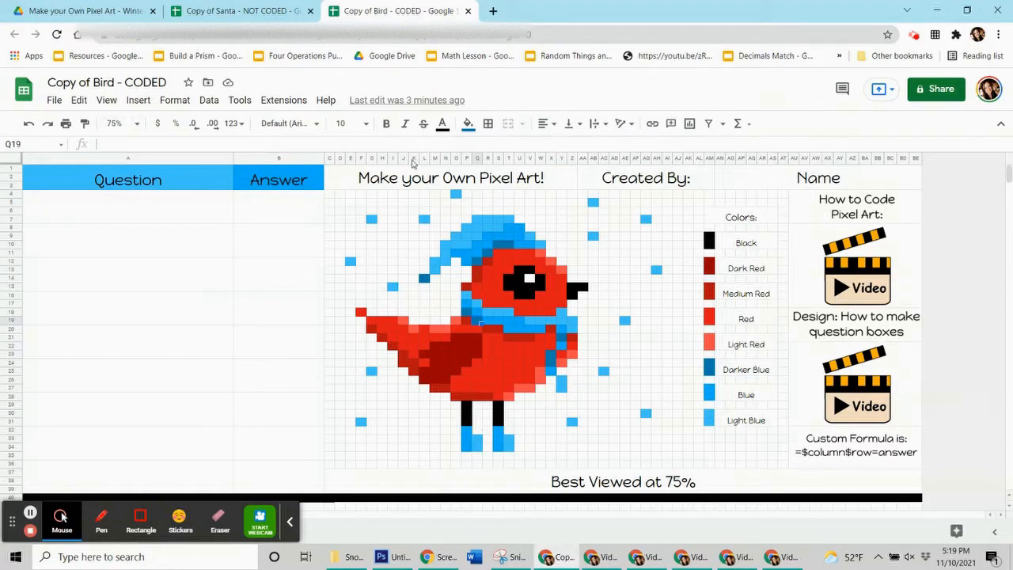
left_click(215, 221)
left_click(207, 238)
left_click(193, 268)
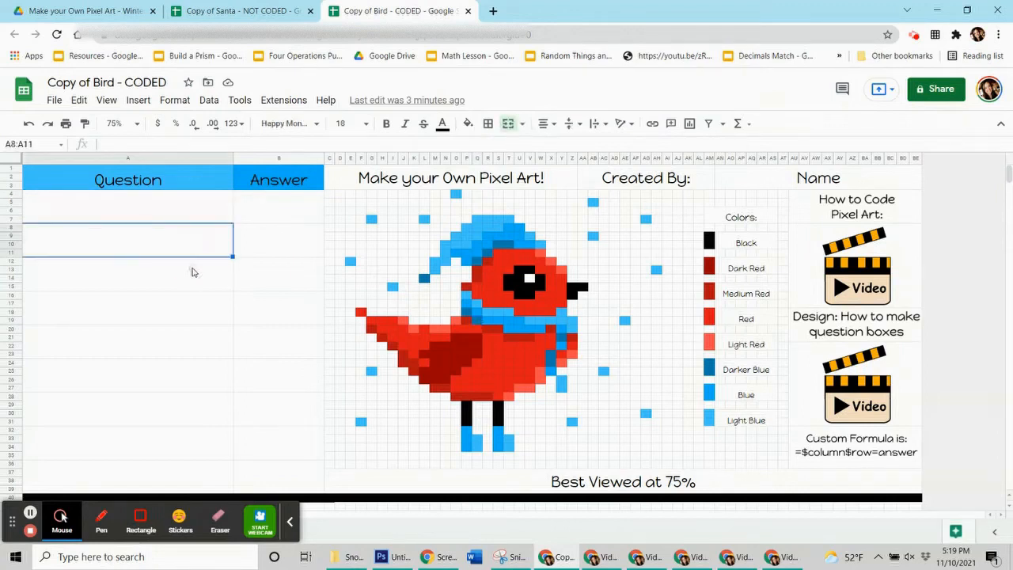
left_click(265, 214)
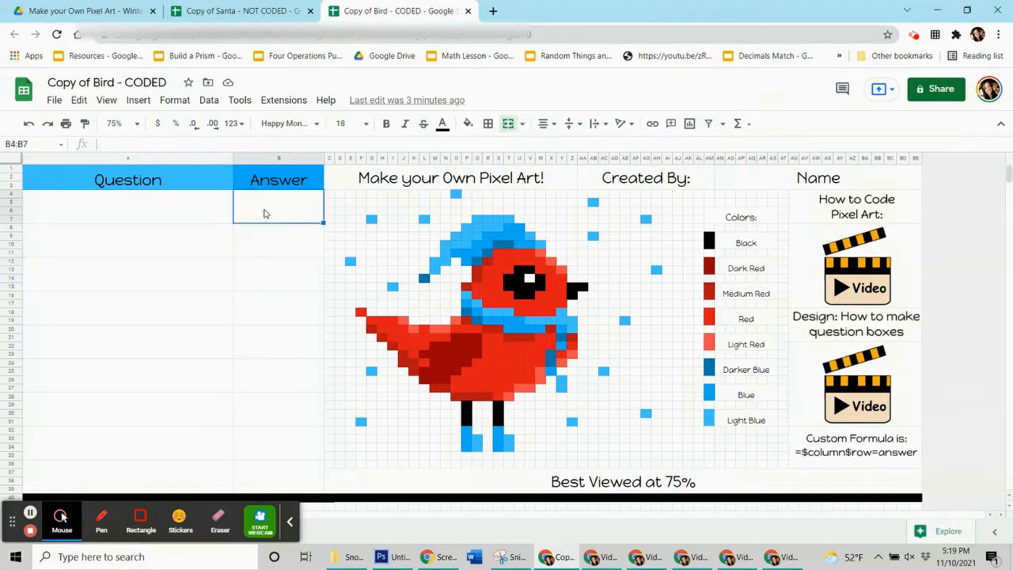
In the Bird sheet, enter "5 x 6" as the first question with 30 as its answer.
left_click(79, 210)
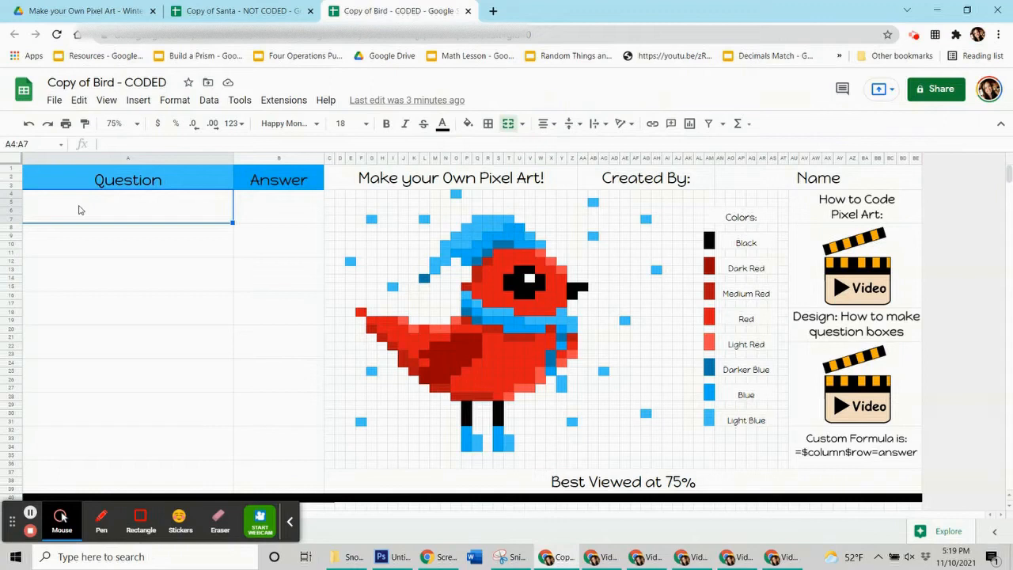
type("5 x 6")
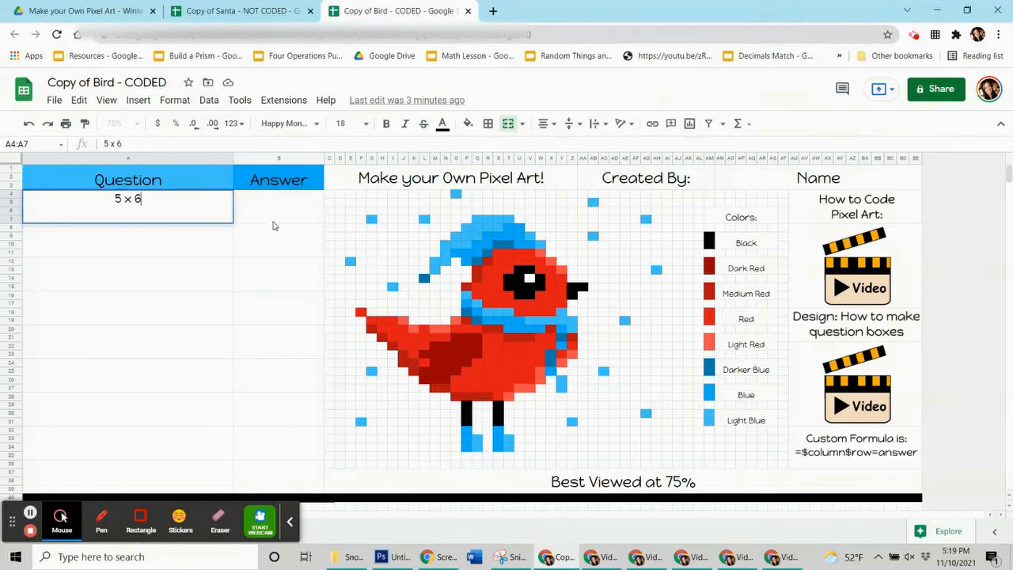
key("Tab")
type("30")
key("Return")
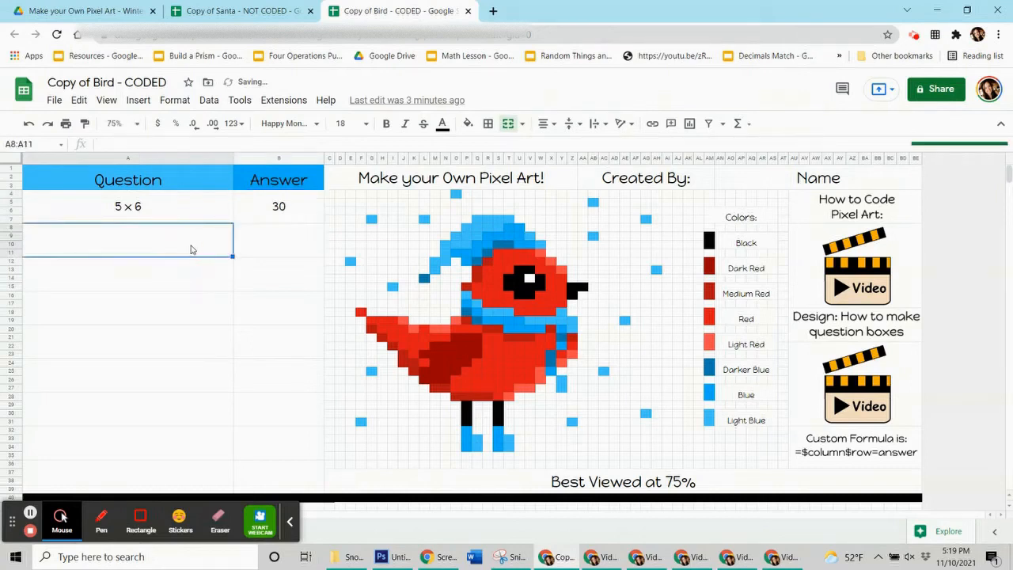
Enter "8 x 9" as the second question with 72 as its answer.
type("8 x9")
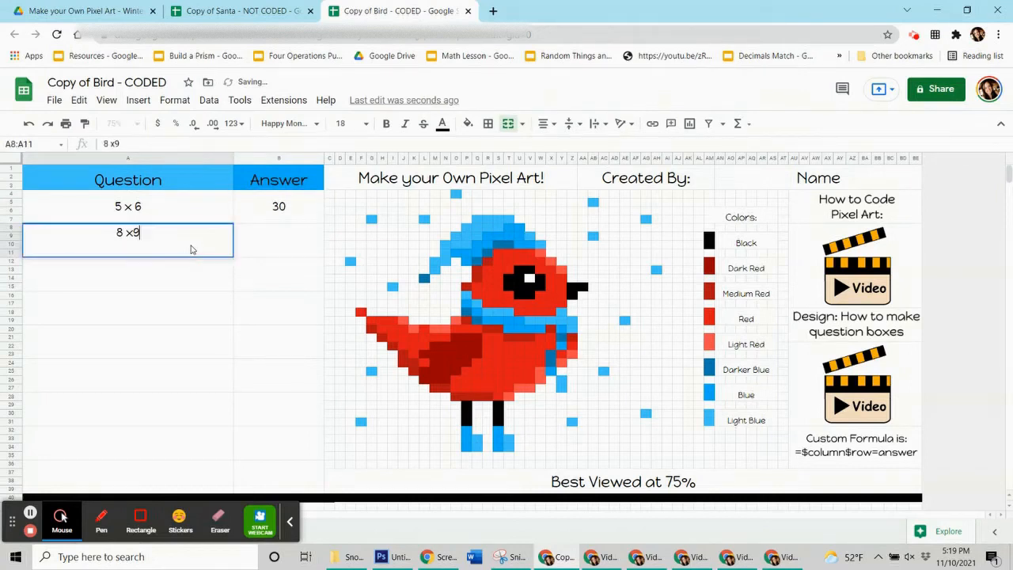
key("BackSpace")
type("9")
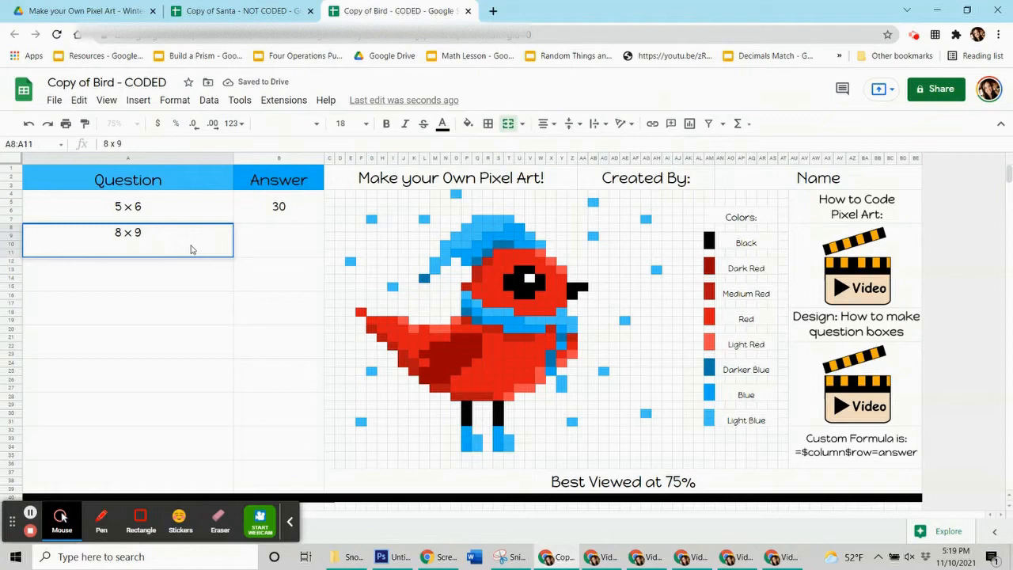
left_click(253, 246)
type("72")
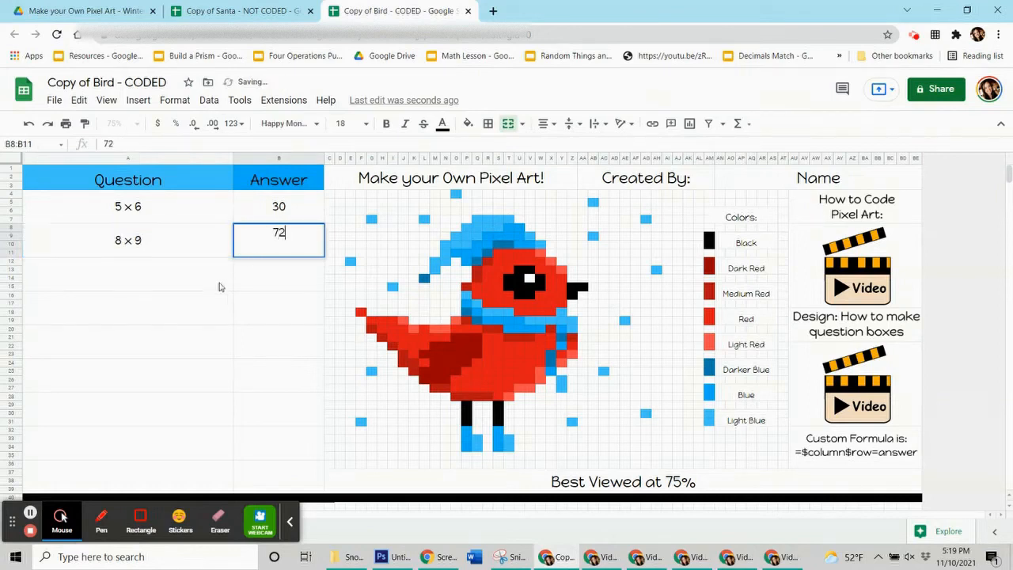
Enter "What is the Furthest Planet from the sun?" as the third question and set its font size to 14.
left_click(216, 288)
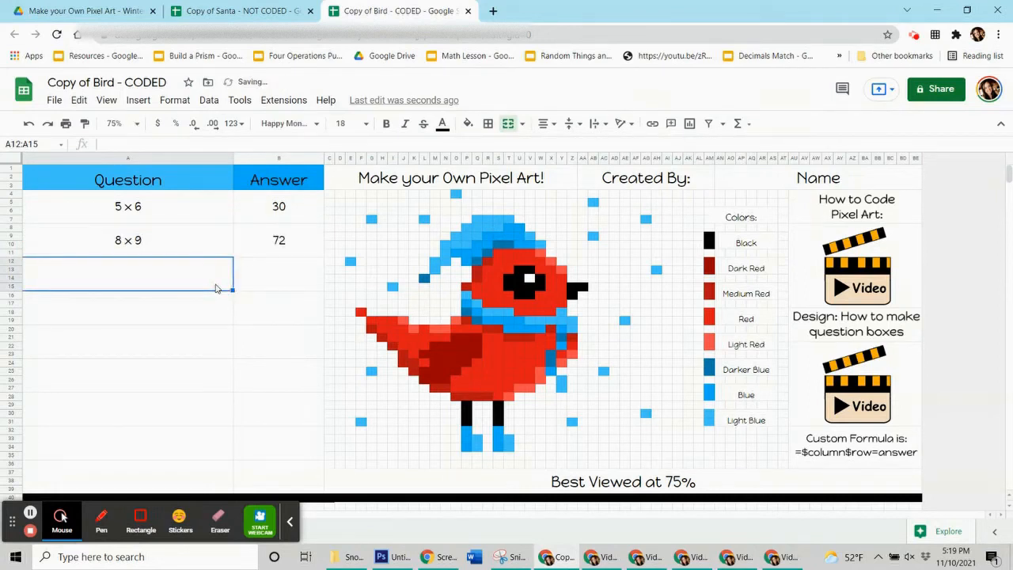
type("What is the Furthest Planet from the sun?")
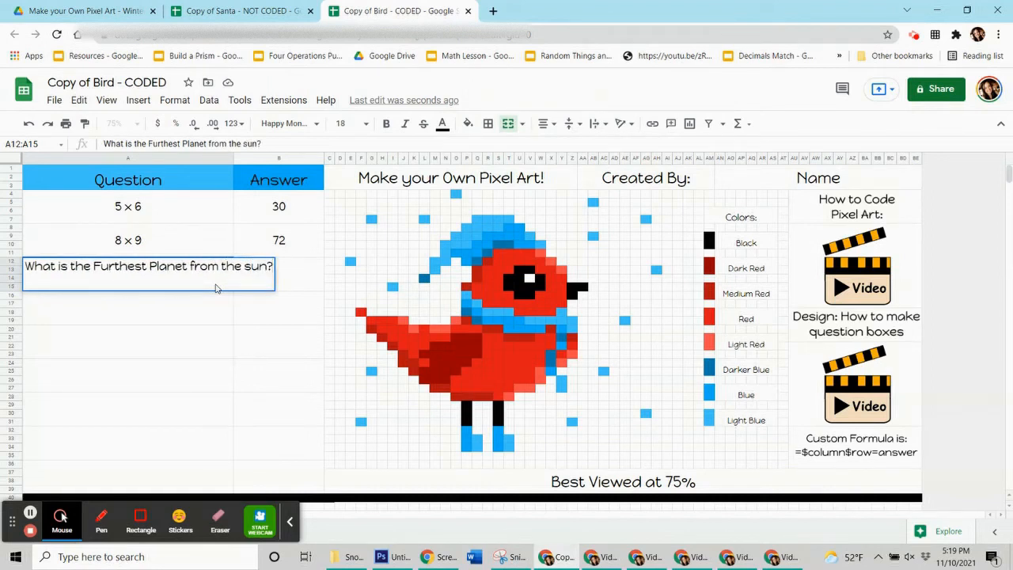
left_click_drag(269, 144, 94, 144)
left_click(368, 123)
left_click(345, 292)
key("ctrl+a")
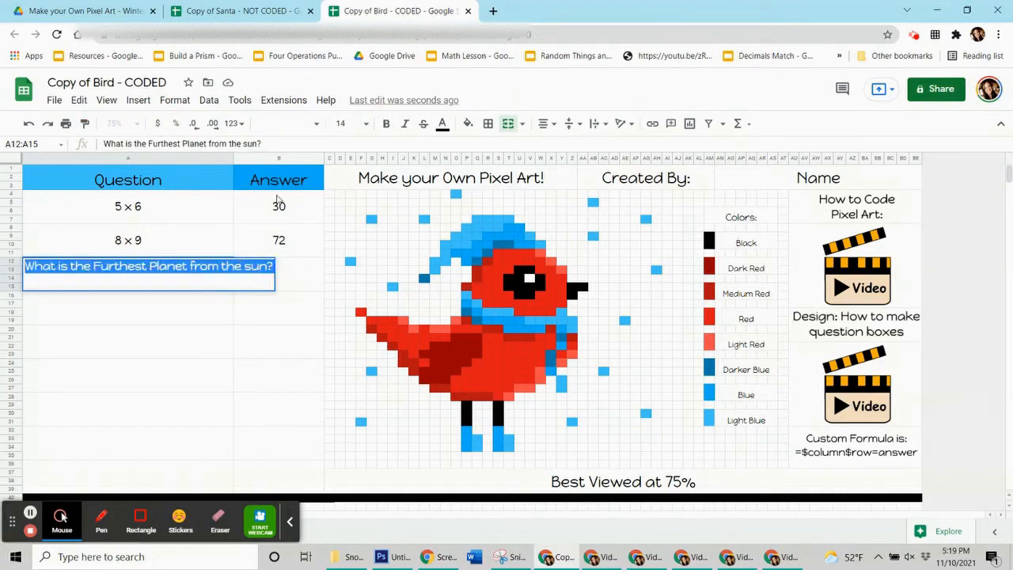
left_click(365, 123)
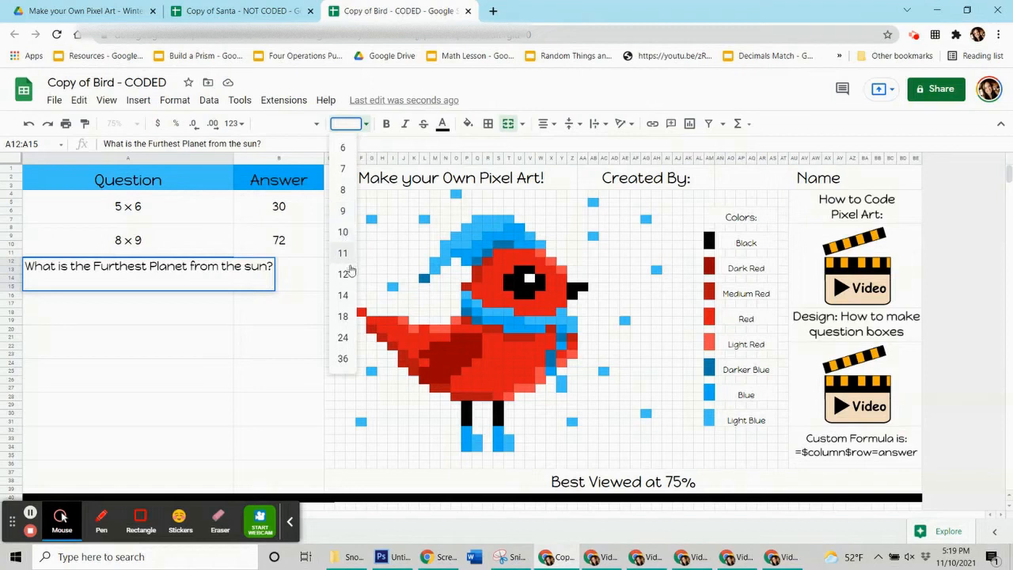
left_click(342, 295)
key("Tab")
key("Return")
key("Down")
key("Down")
left_click(285, 282)
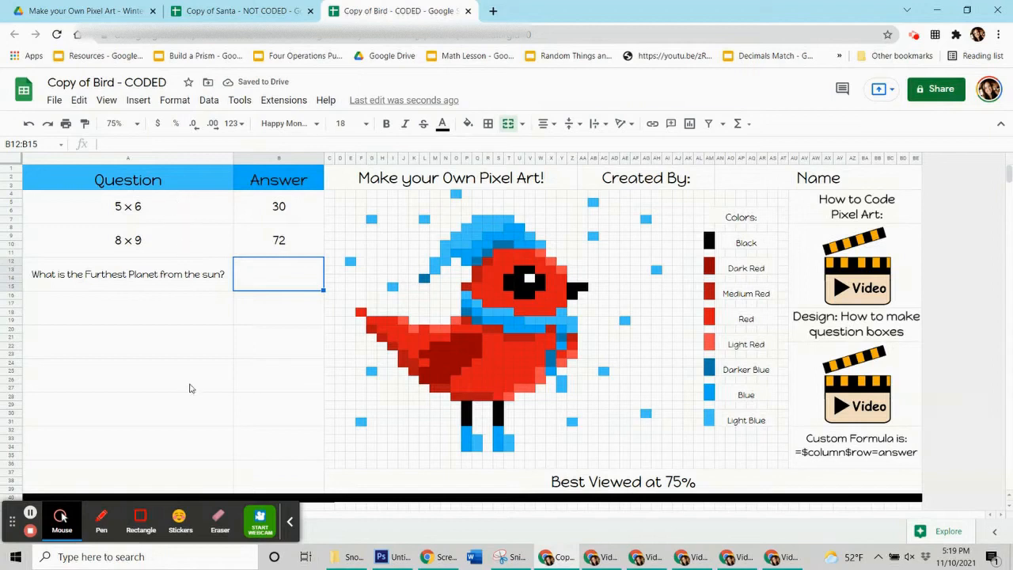
left_click(30, 512)
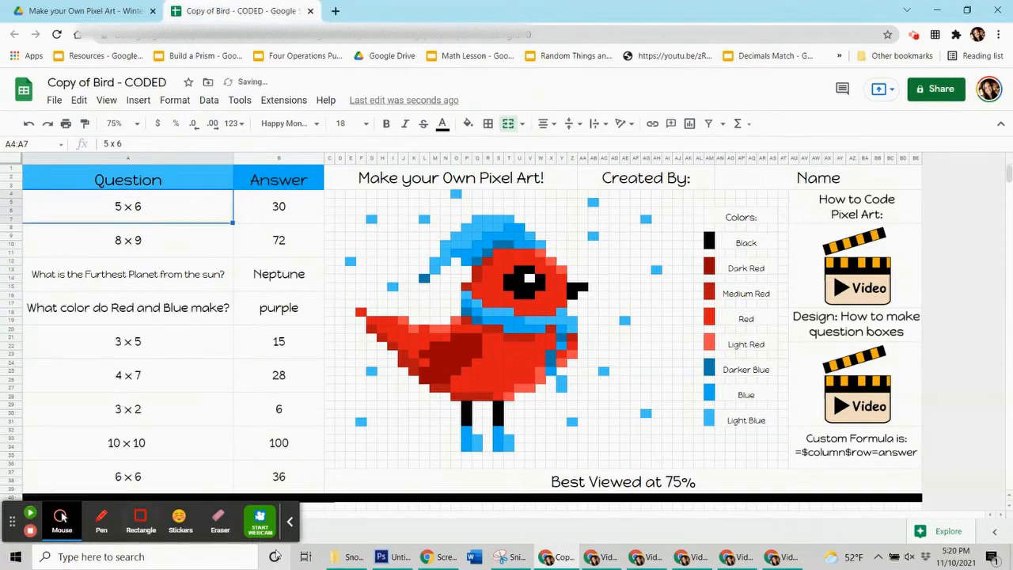
left_click(292, 526)
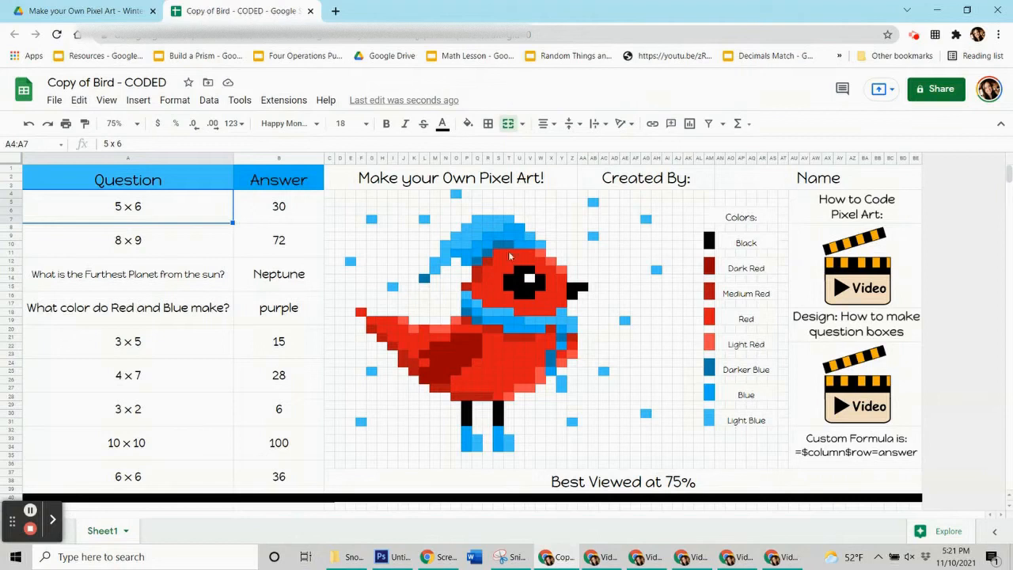
Examine sample pixels in the bird's blue hat and black eye.
left_click(479, 220)
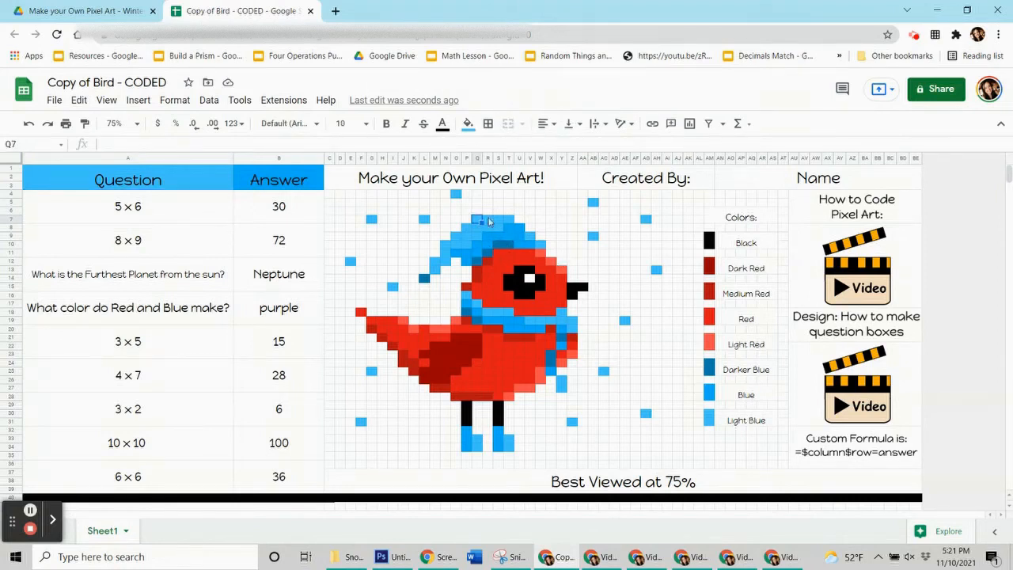
left_click(500, 245)
left_click(523, 286)
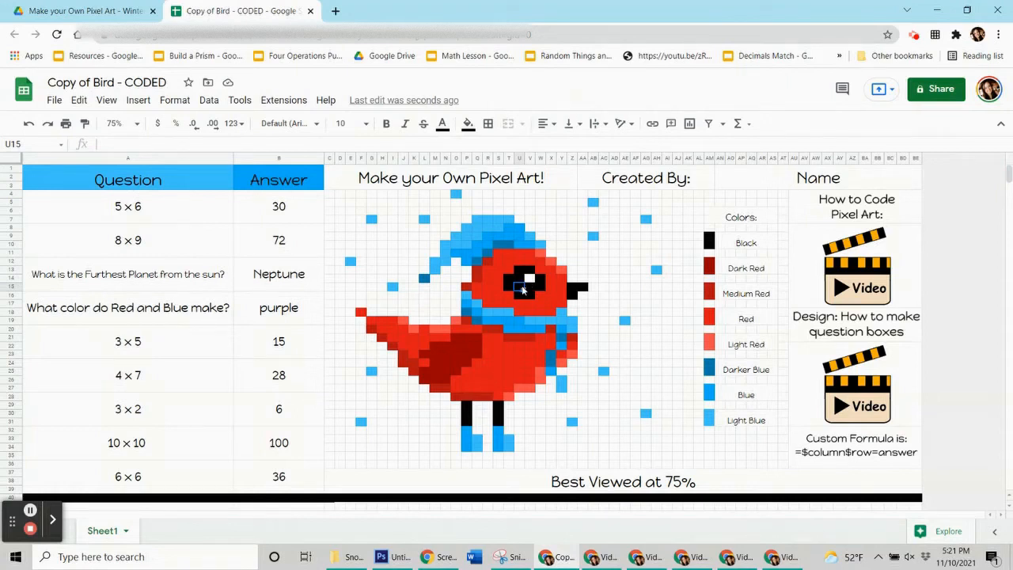
Compare the fill colours of the dark red wing pixels with the medium red pixels along the bird's body.
left_click(460, 340)
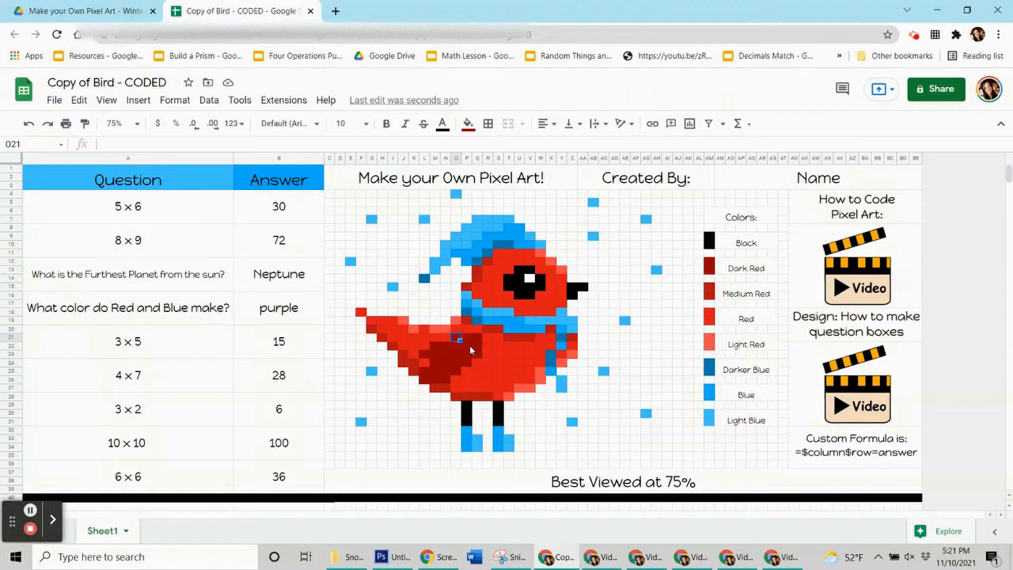
left_click(467, 123)
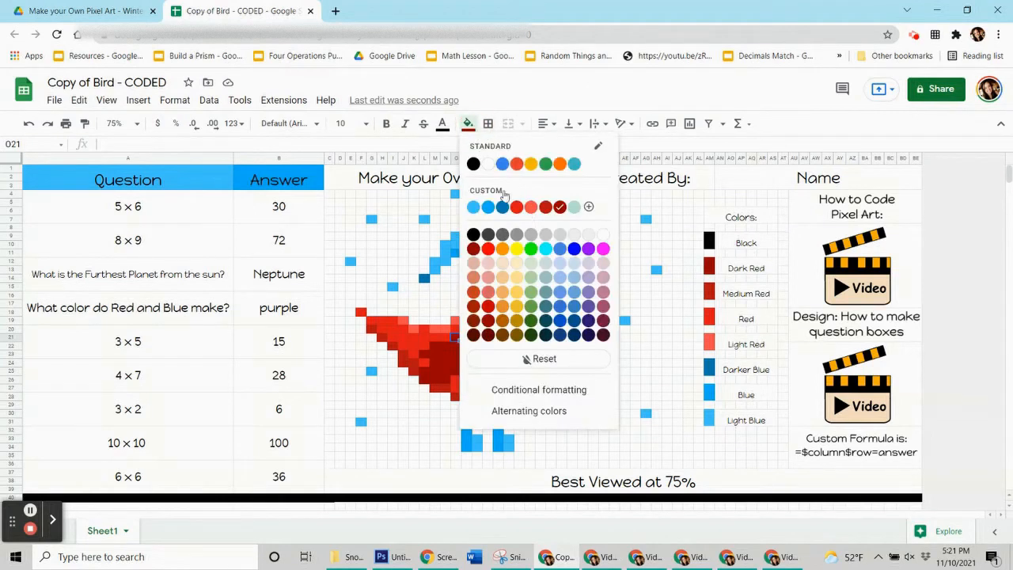
left_click(468, 127)
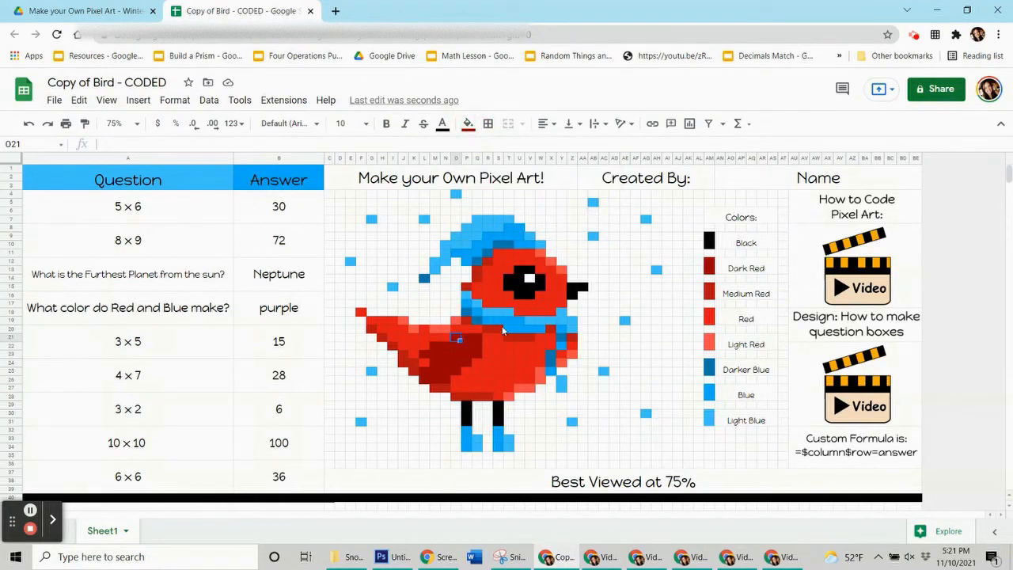
left_click(486, 329)
left_click(469, 126)
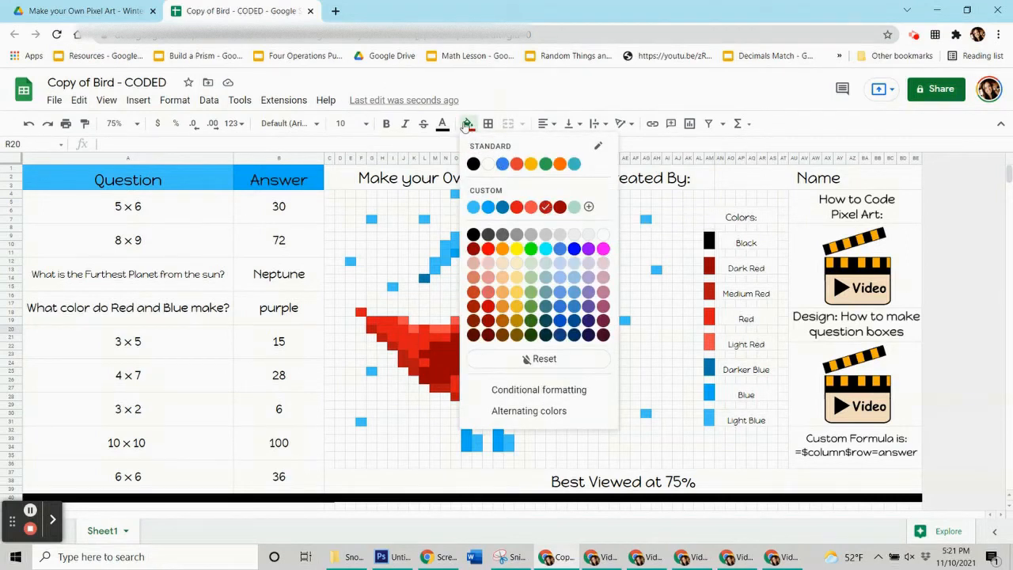
left_click(467, 127)
left_click(446, 364)
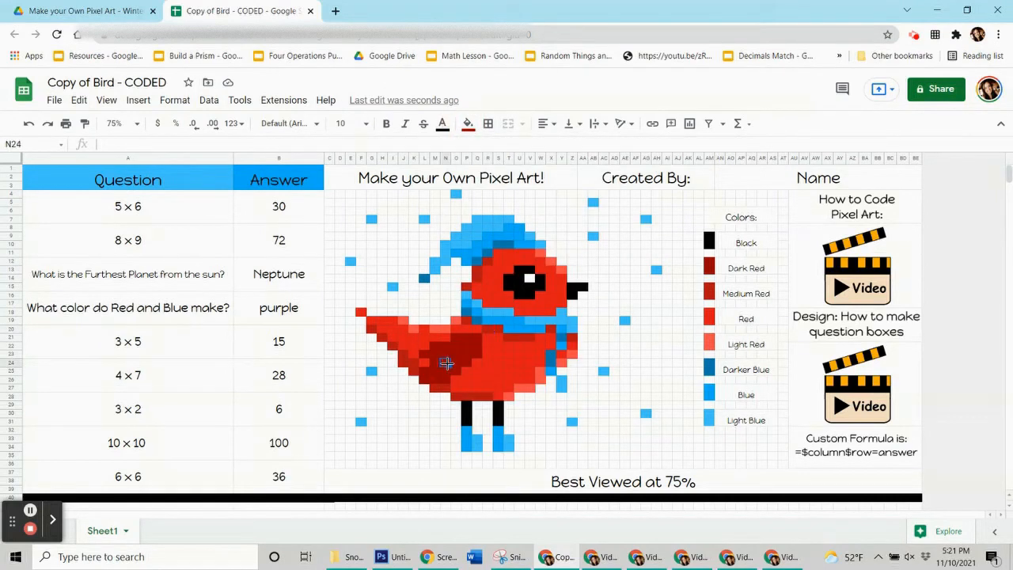
left_click(507, 338)
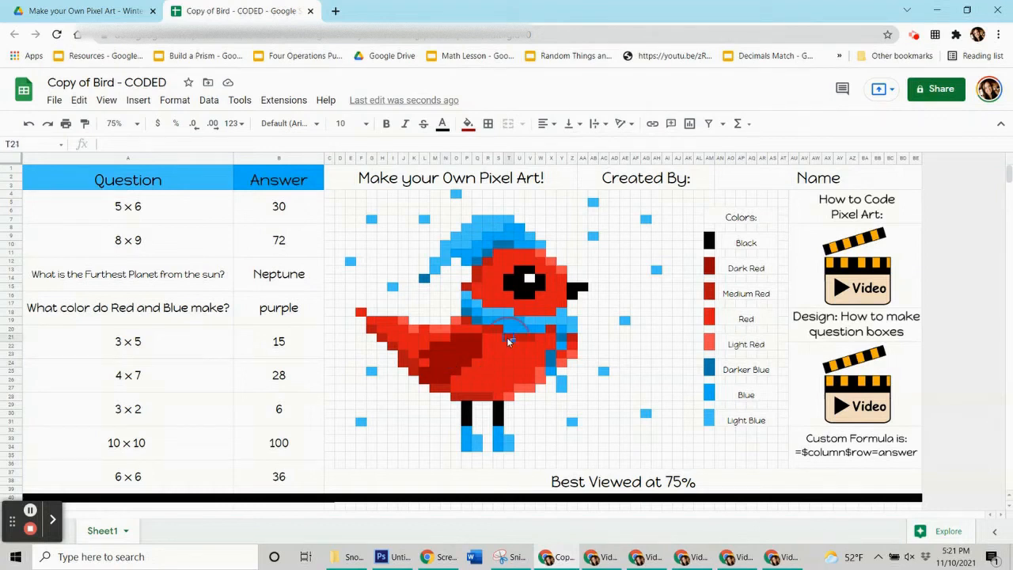
left_click(488, 397)
left_click(413, 363)
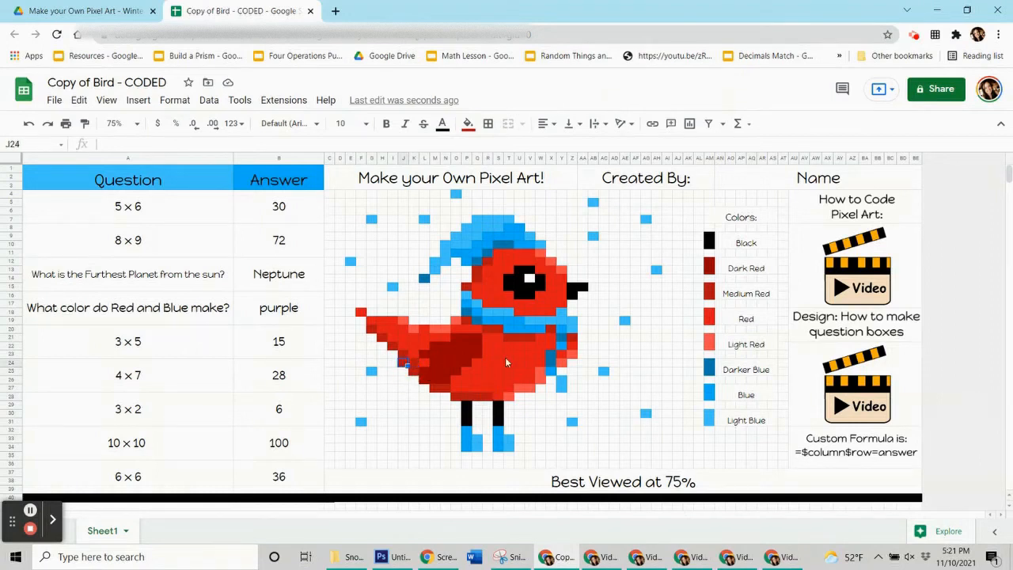
Compare the red pixels of the bird's body and head with the light red pixels along its back.
left_click(501, 353)
left_click(500, 271)
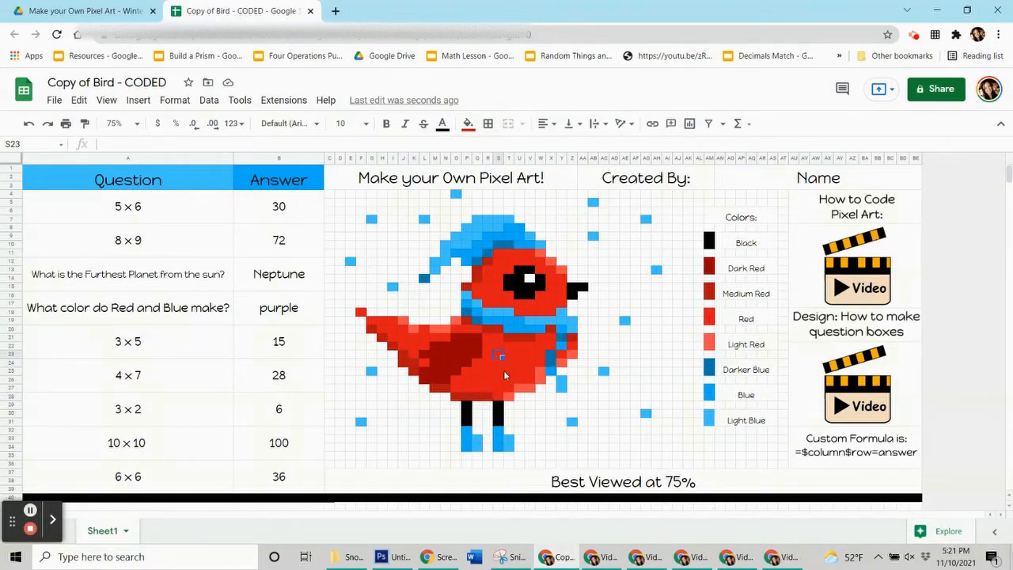
left_click(457, 321)
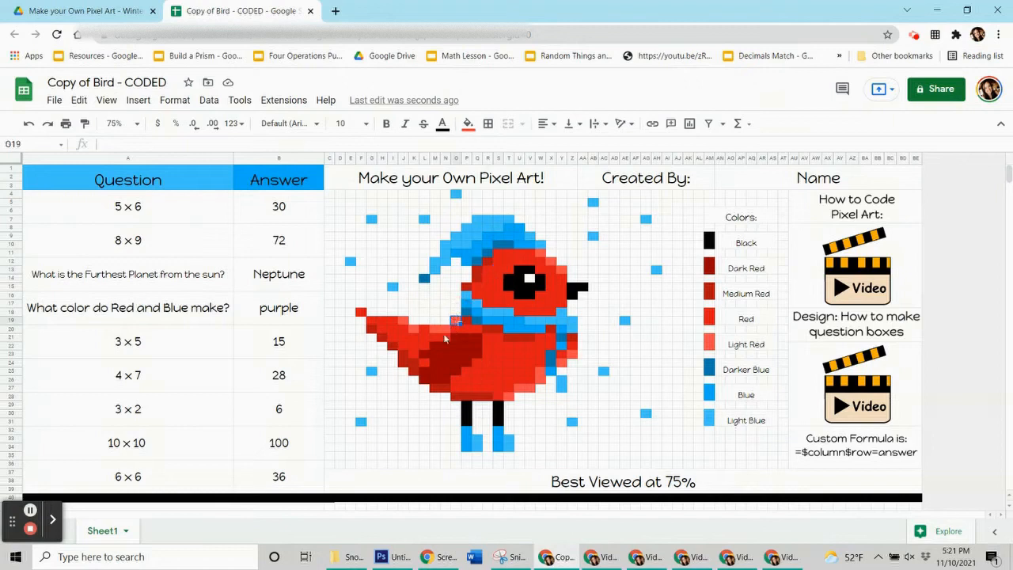
left_click(436, 329)
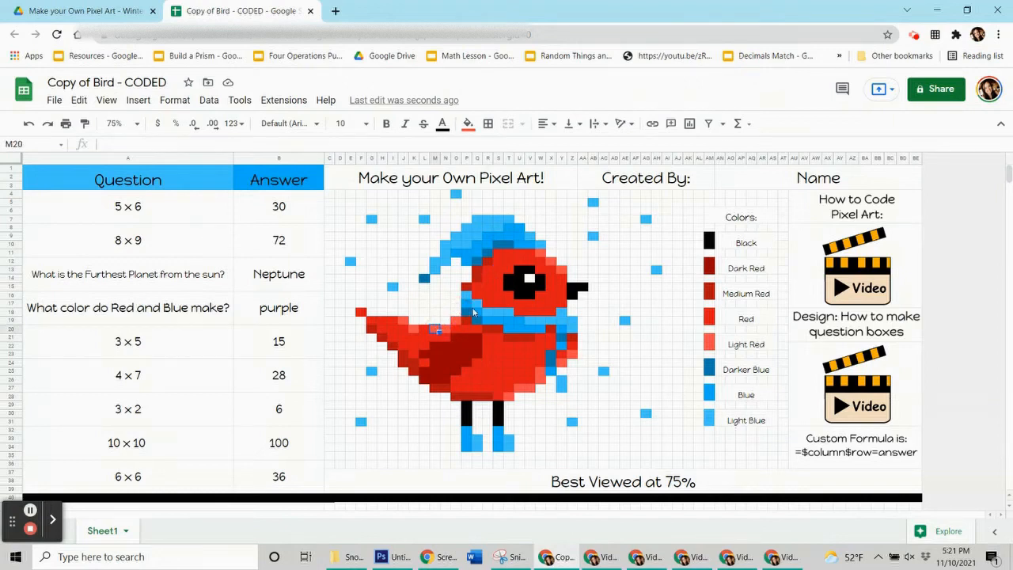
left_click(504, 357)
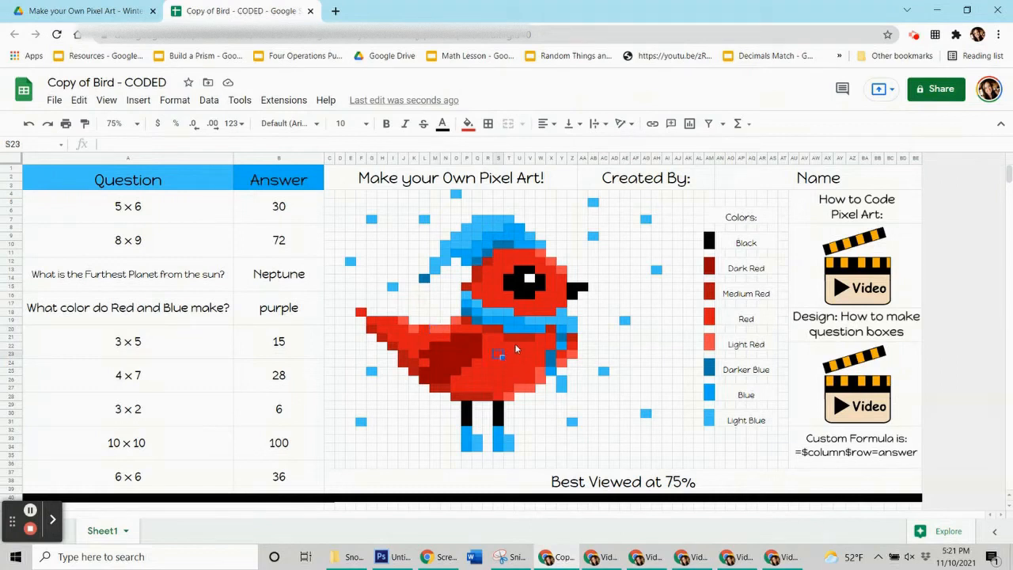
left_click(503, 366)
Review the answer cells in order, from the answer to 5 × 6 down to the answer to 6 × 6.
left_click(260, 215)
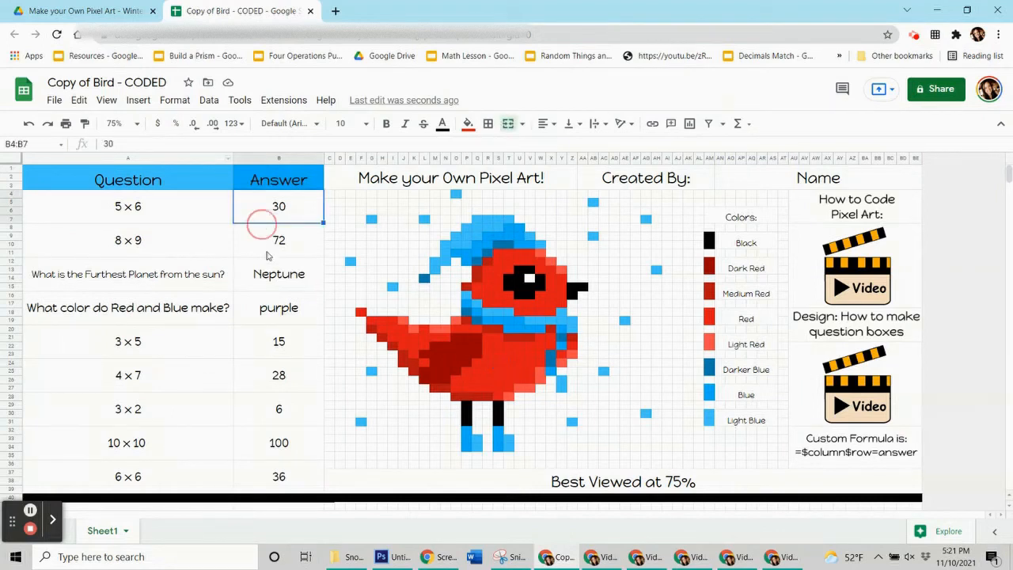
left_click(274, 233)
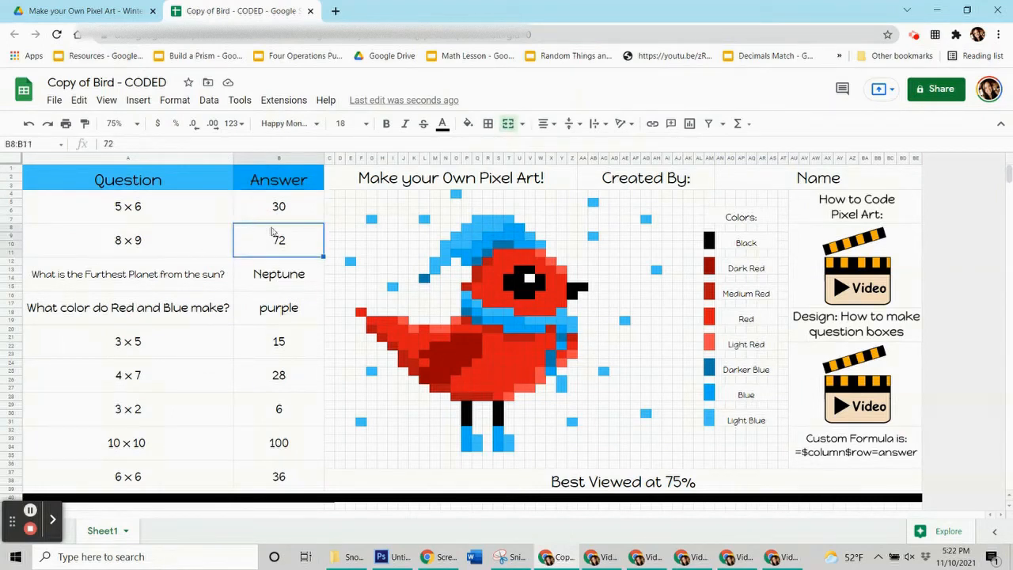
left_click(269, 273)
key("Down")
key("Down")
key("Down")
key("Down")
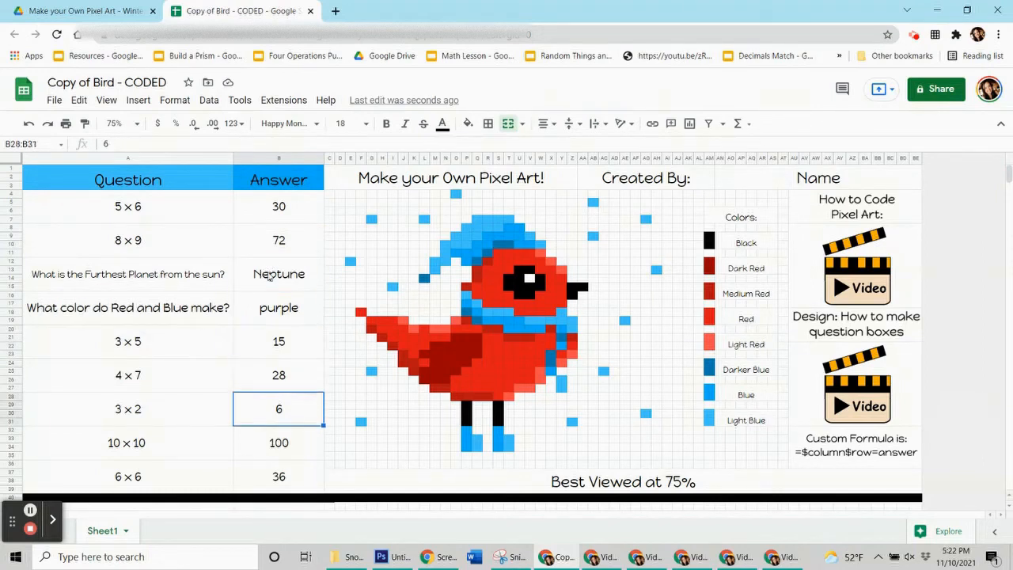
left_click(296, 446)
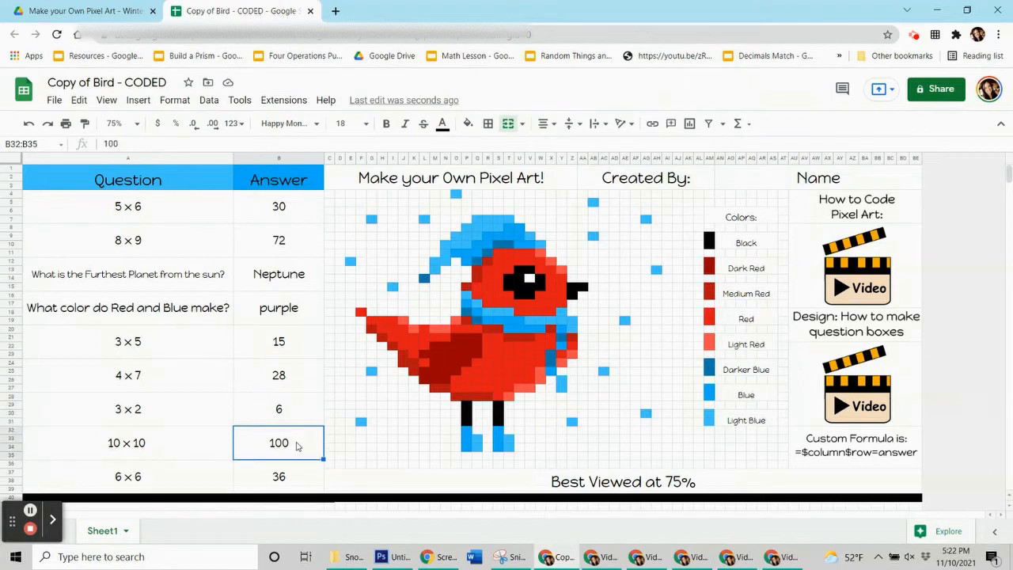
key("Down")
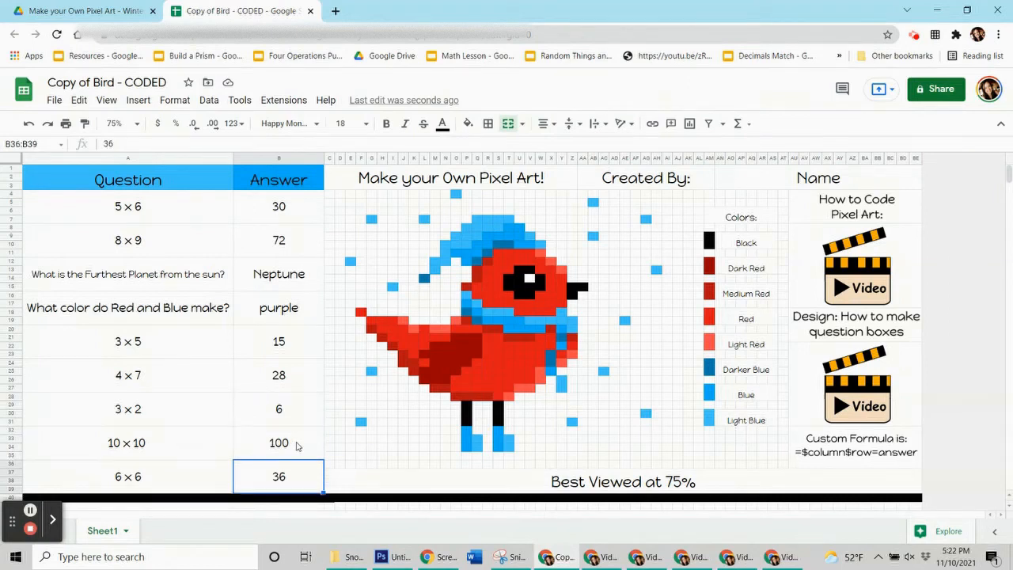
Go through the answers once more, from the first answer down to the answer to 3 × 2.
left_click(271, 212)
key("Down")
key("Down")
key("Down")
key("Down")
key("Down")
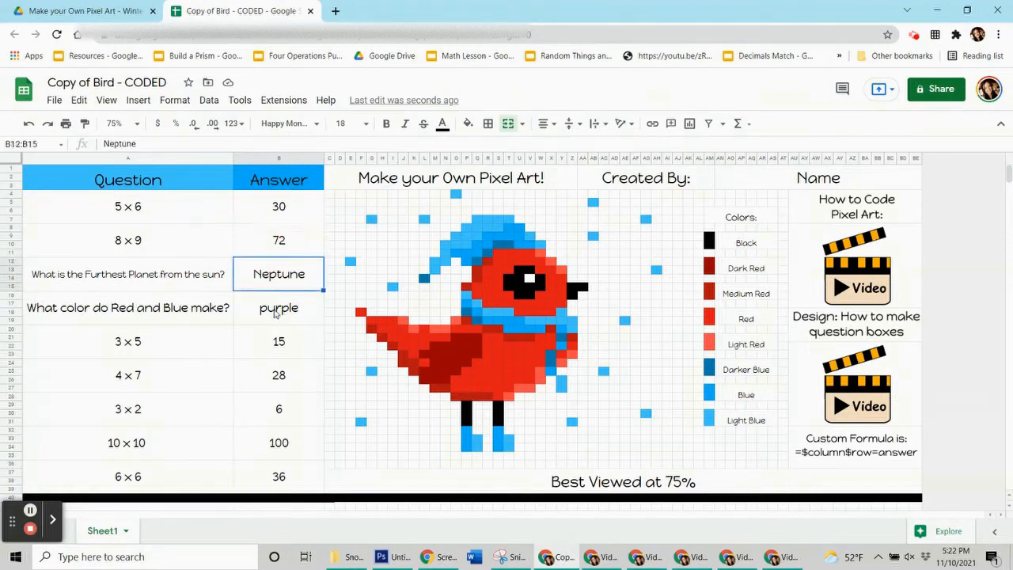
key("Down")
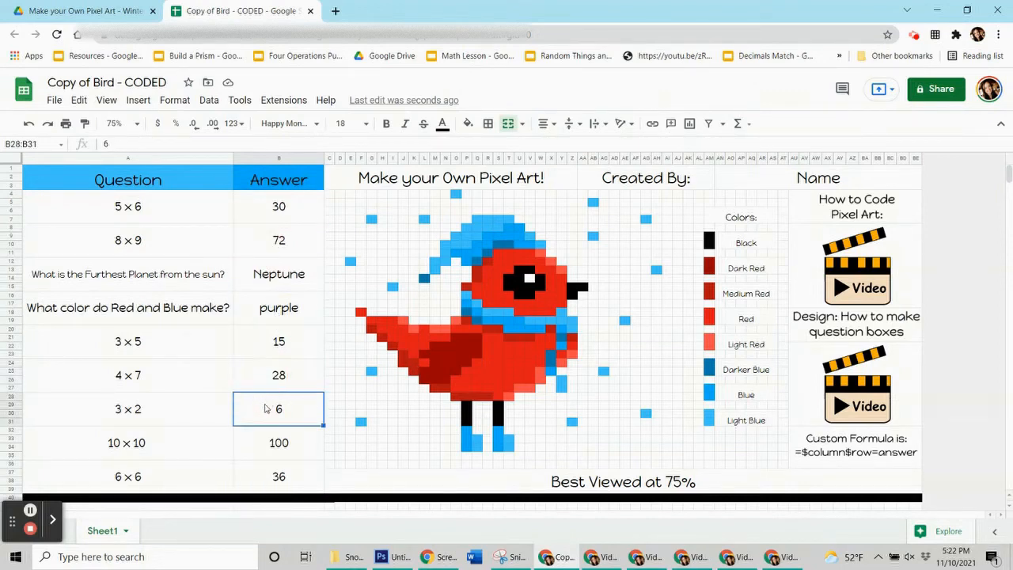
Compare the first few answer cells with their matching cells in the Question column.
left_click(258, 213)
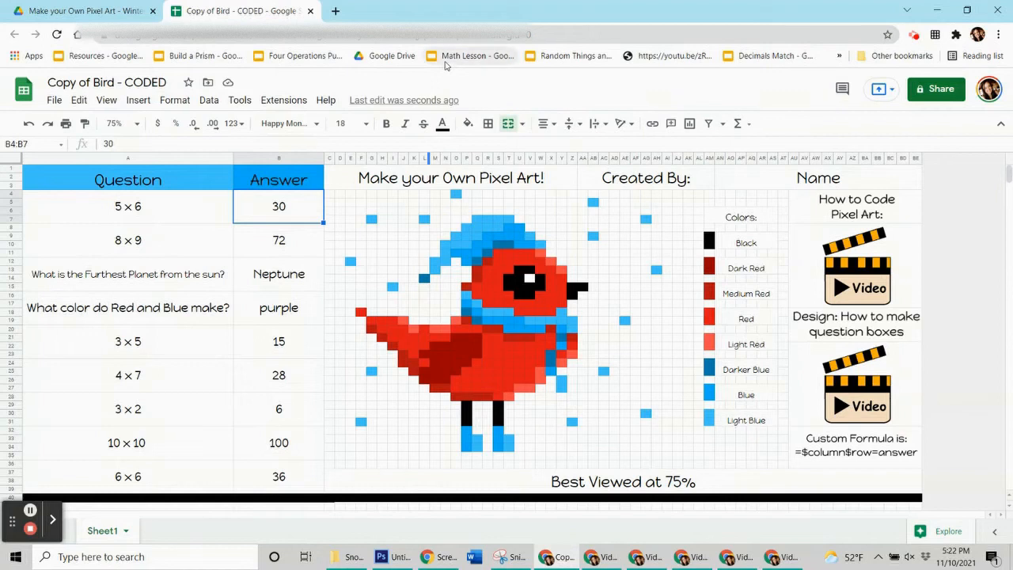
left_click(315, 205)
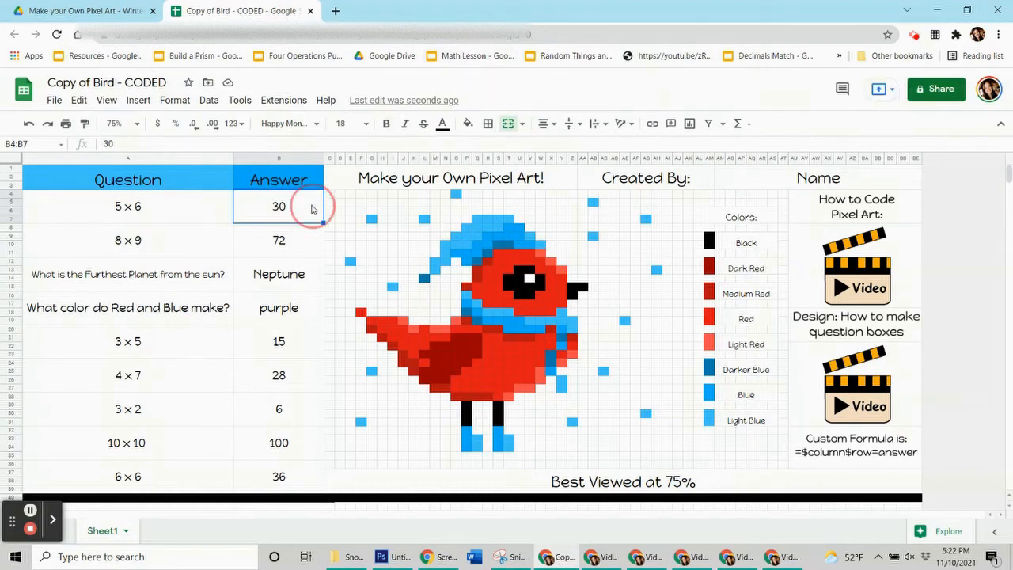
left_click(315, 236)
left_click(305, 203)
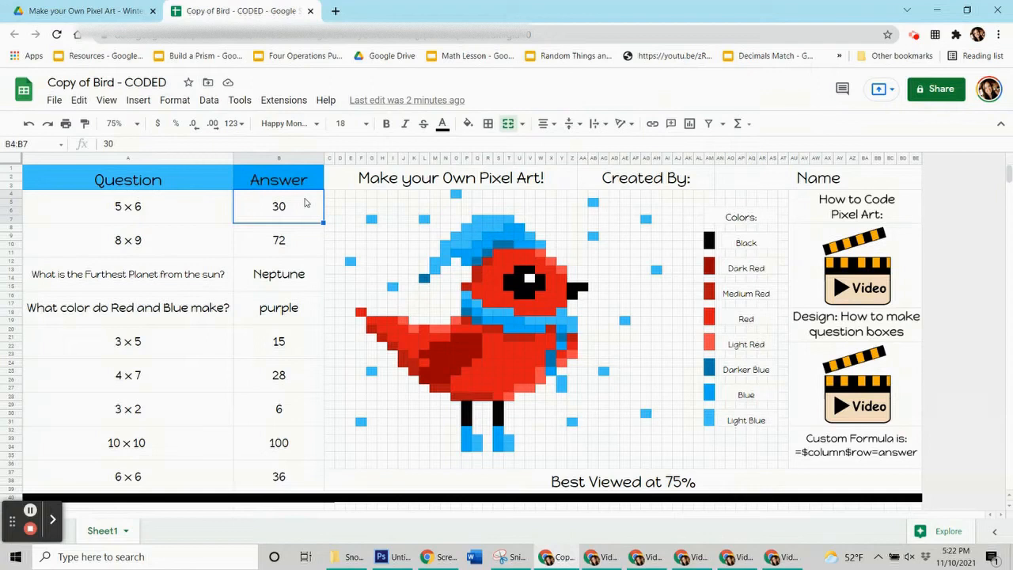
left_click(304, 251)
left_click(297, 277)
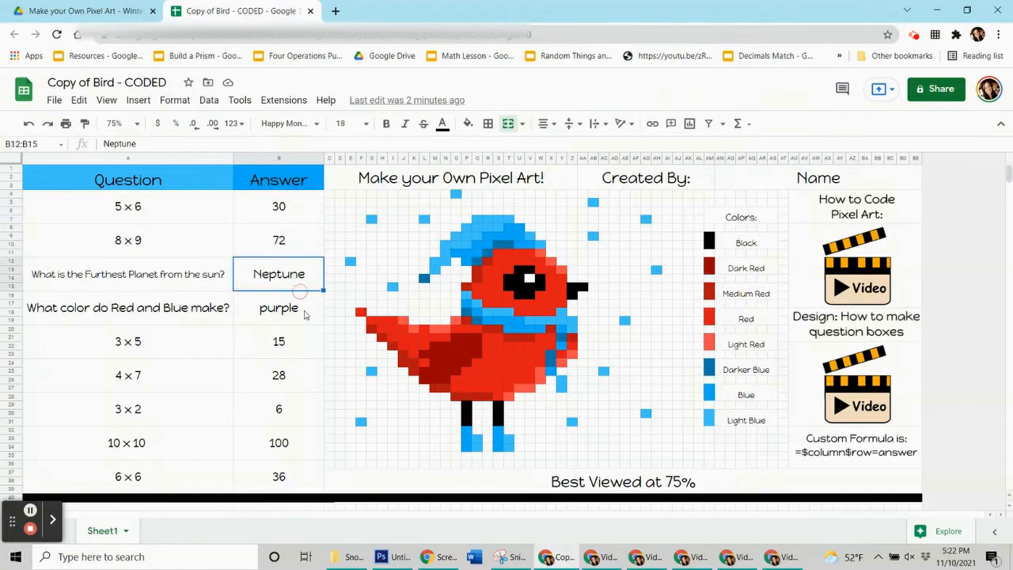
key("Down")
left_click_drag(162, 212, 161, 465)
left_click_drag(164, 244, 168, 217)
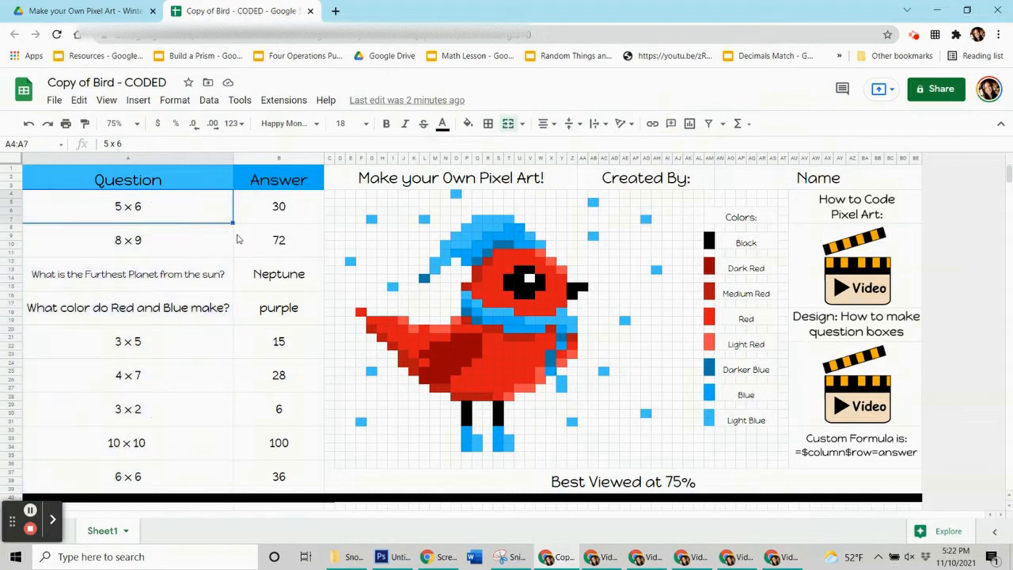
Check which column letter the answer to 5 × 6 belongs to.
left_click(268, 207)
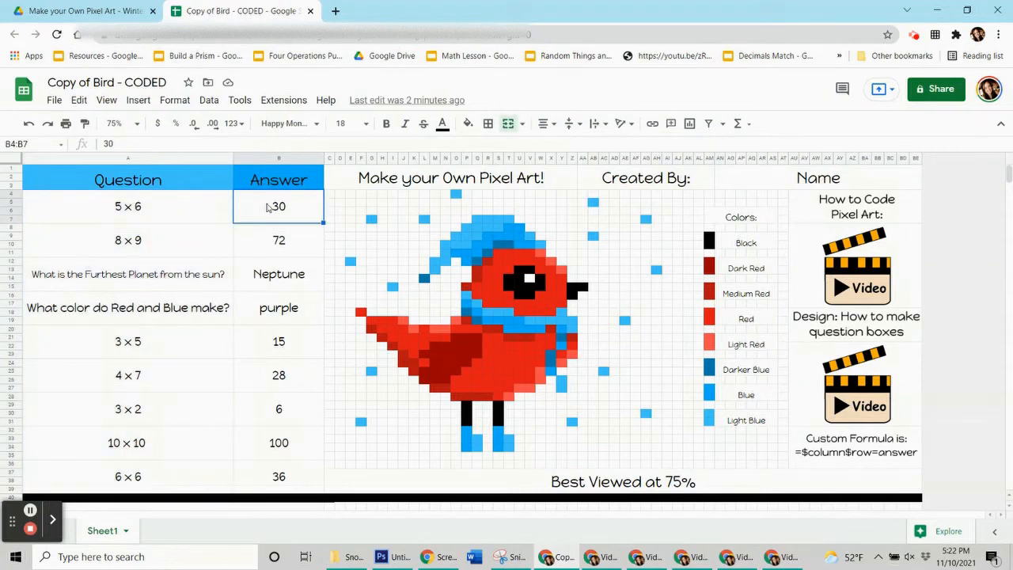
left_click(257, 217)
left_click(256, 216)
left_click(259, 158)
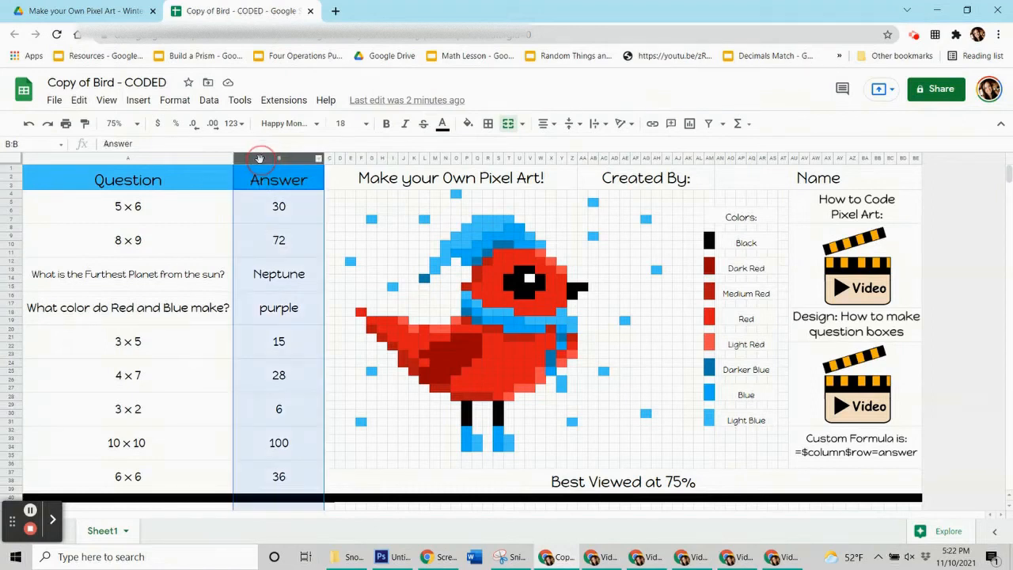
left_click(254, 206)
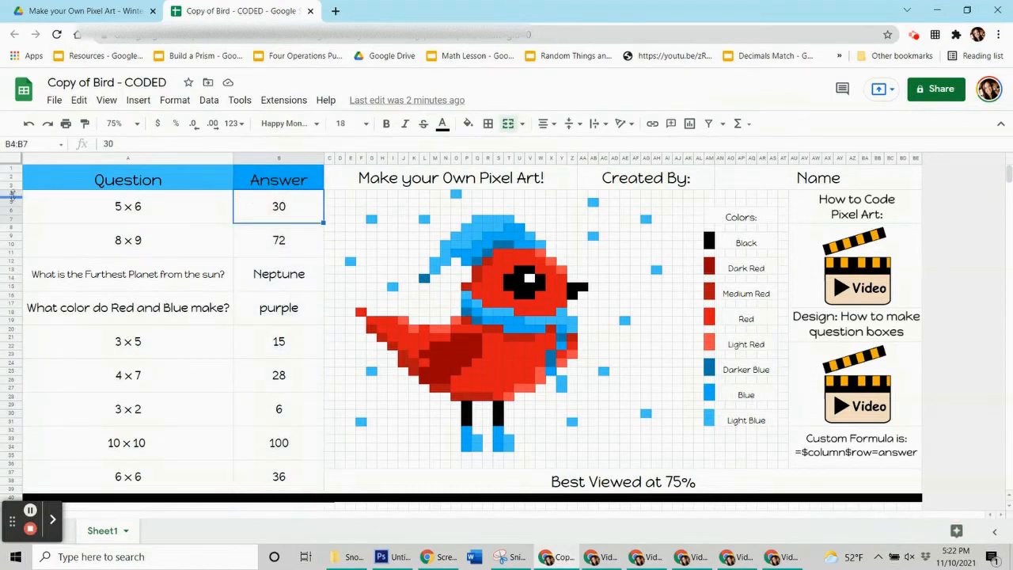
Check the starting row number of each of the first four merged answer cells.
left_click(256, 216)
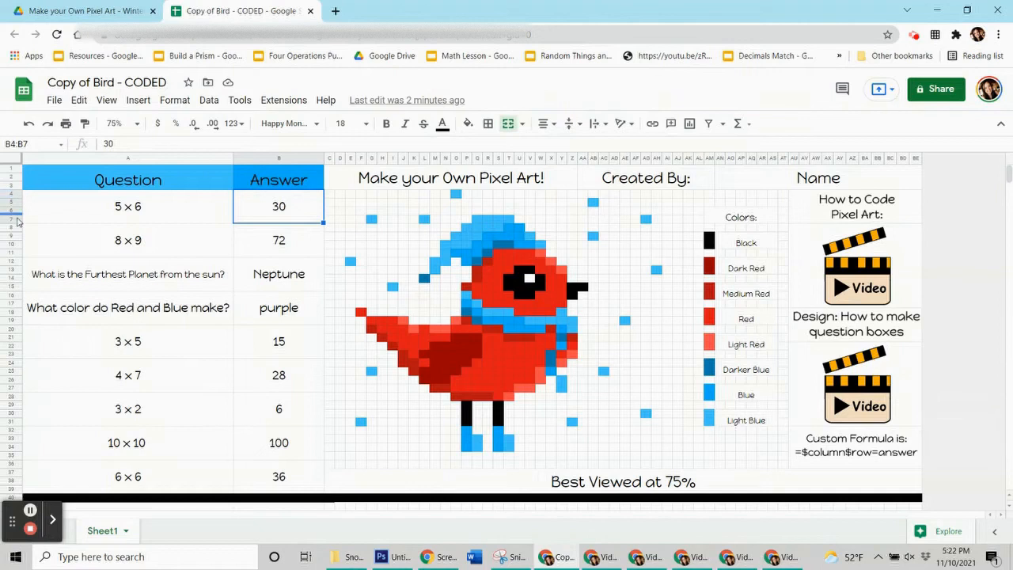
left_click(246, 211)
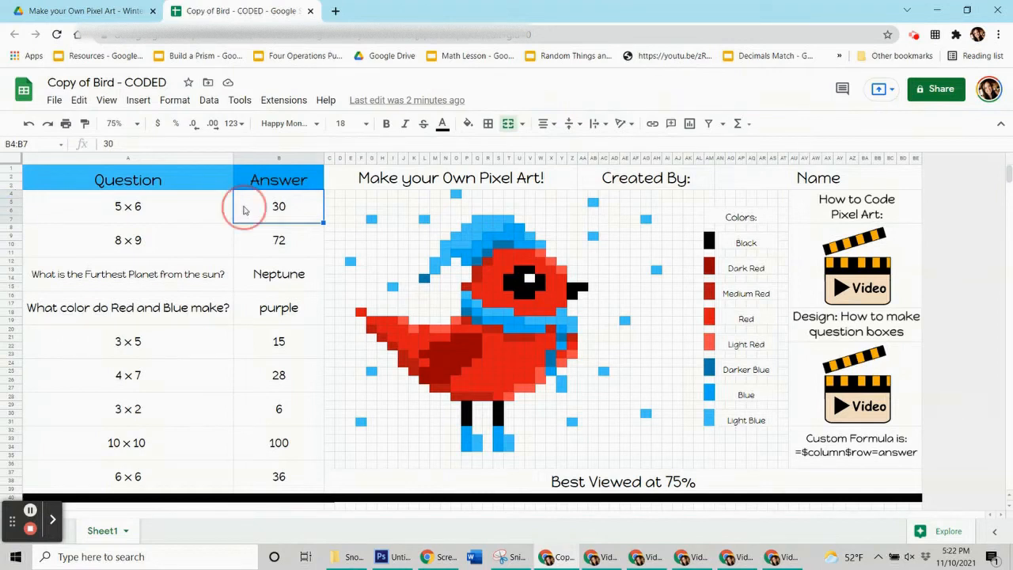
left_click(264, 240)
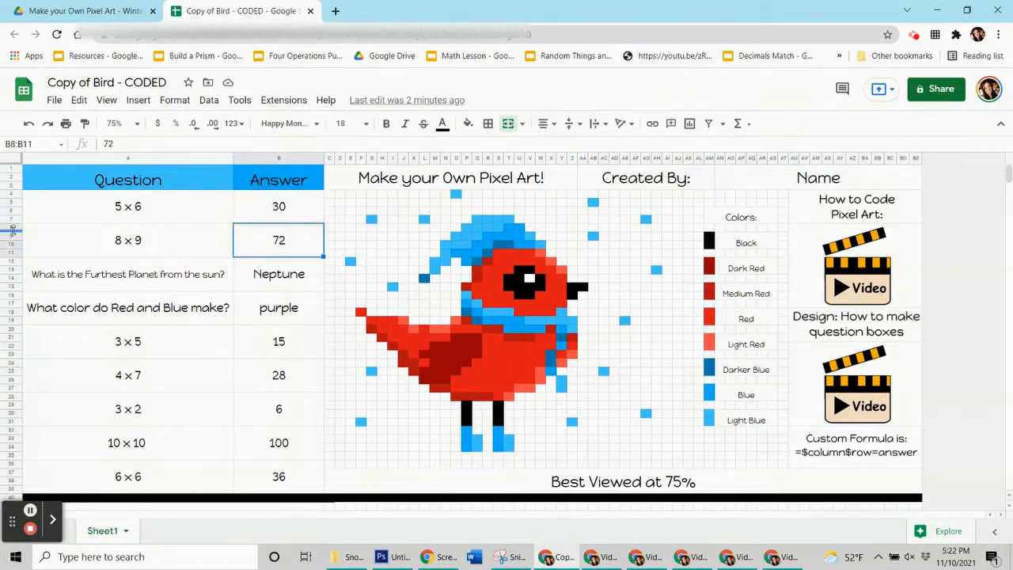
left_click(248, 272)
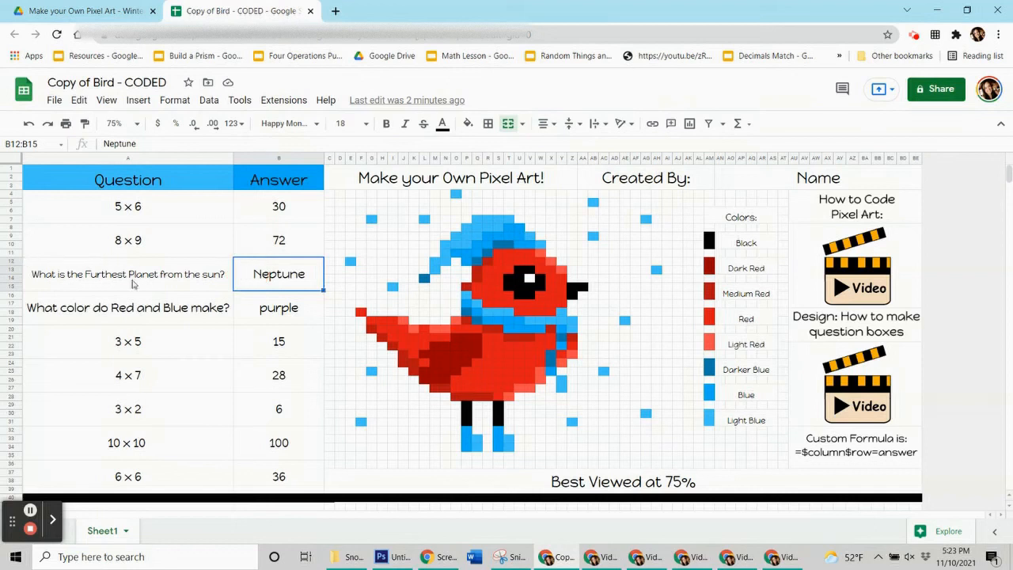
left_click(246, 311)
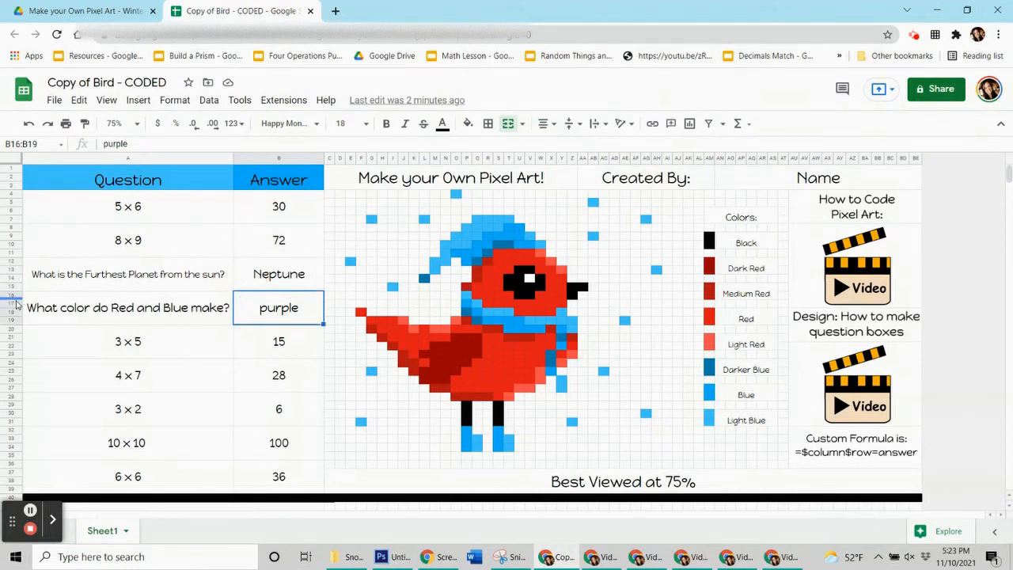
left_click(256, 210)
left_click(261, 241)
left_click(264, 274)
left_click(249, 212)
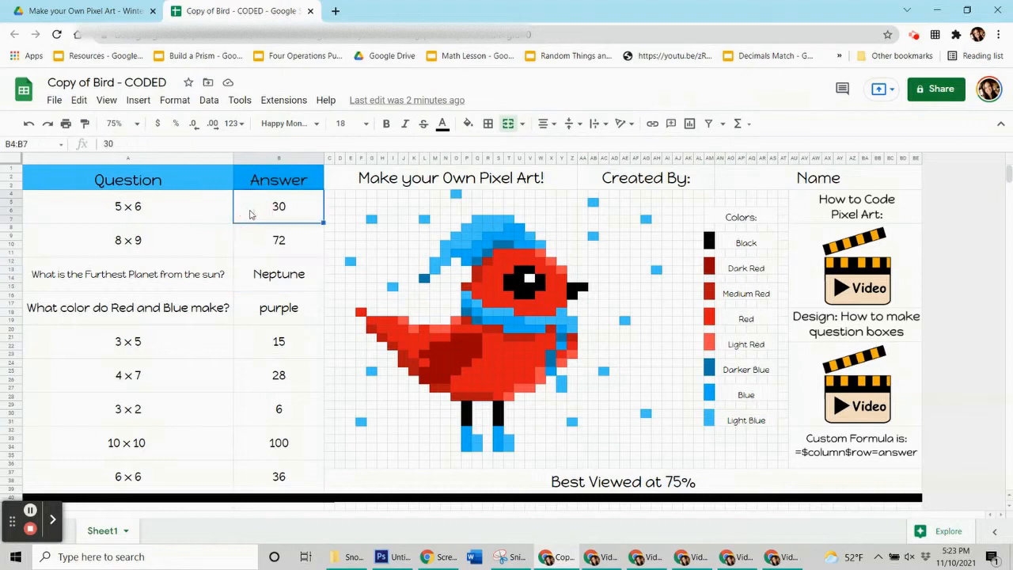
Examine sample pixels in the bird's head, scarf area and body.
left_click(511, 254)
left_click(495, 318)
left_click(488, 355)
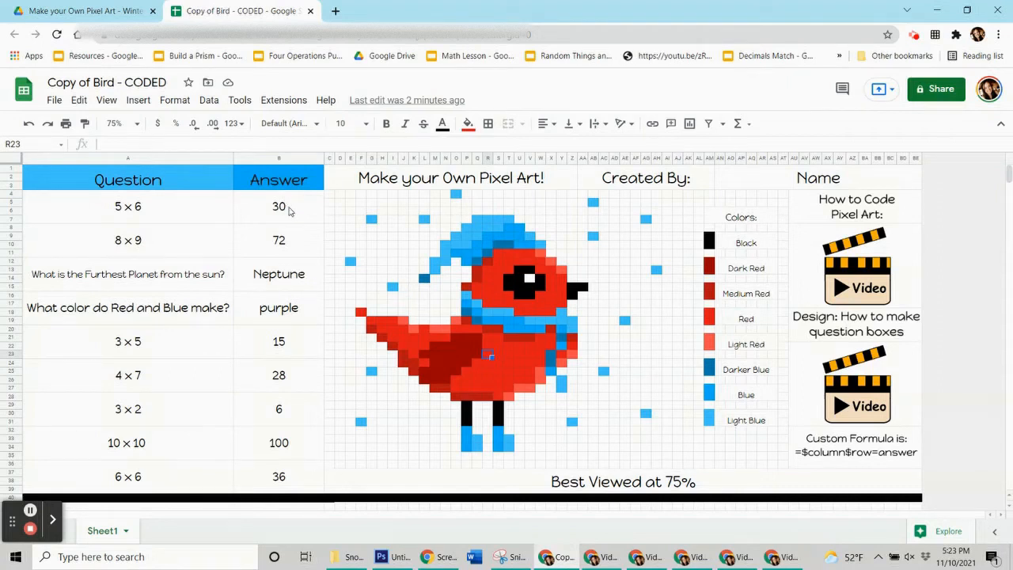
Examine the custom formula note alongside the first answer cell and the Answer column's letter.
left_click(288, 211)
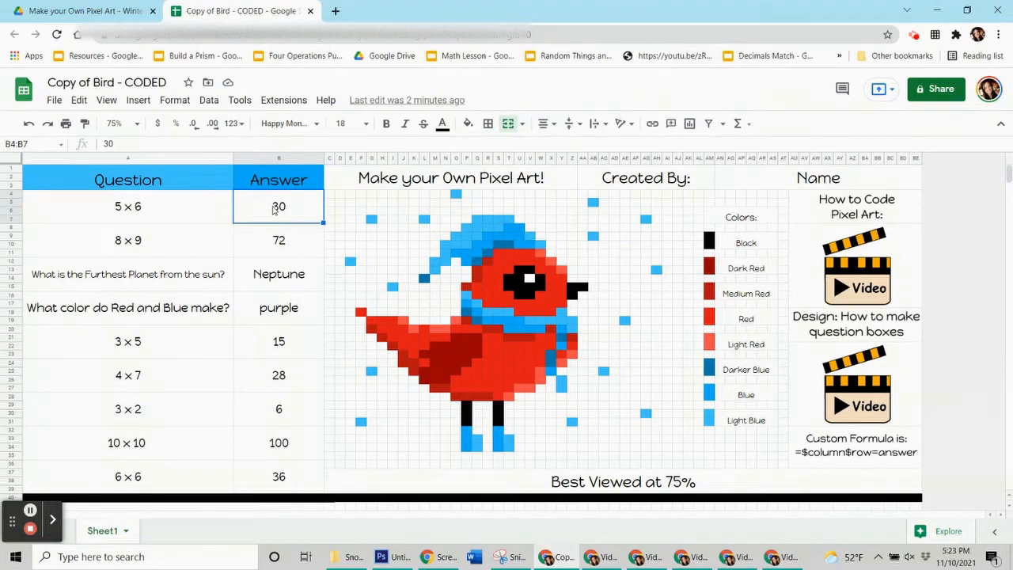
left_click(829, 455)
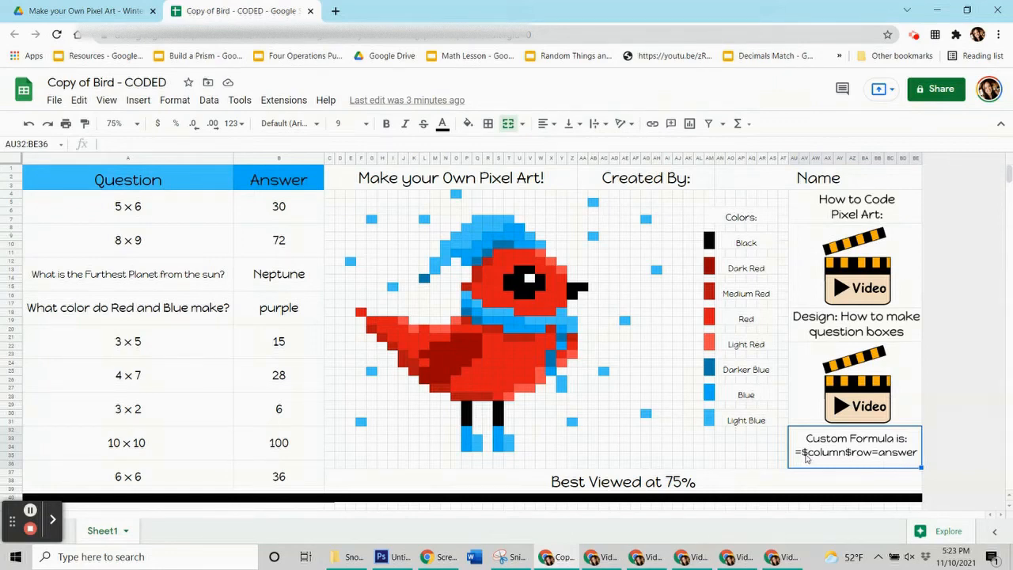
left_click(279, 159)
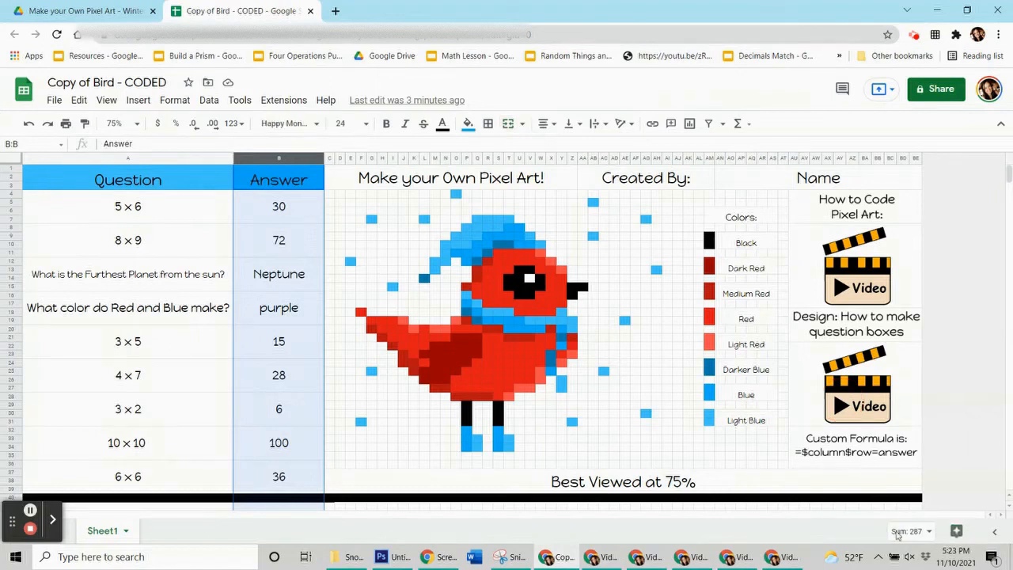
left_click(898, 462)
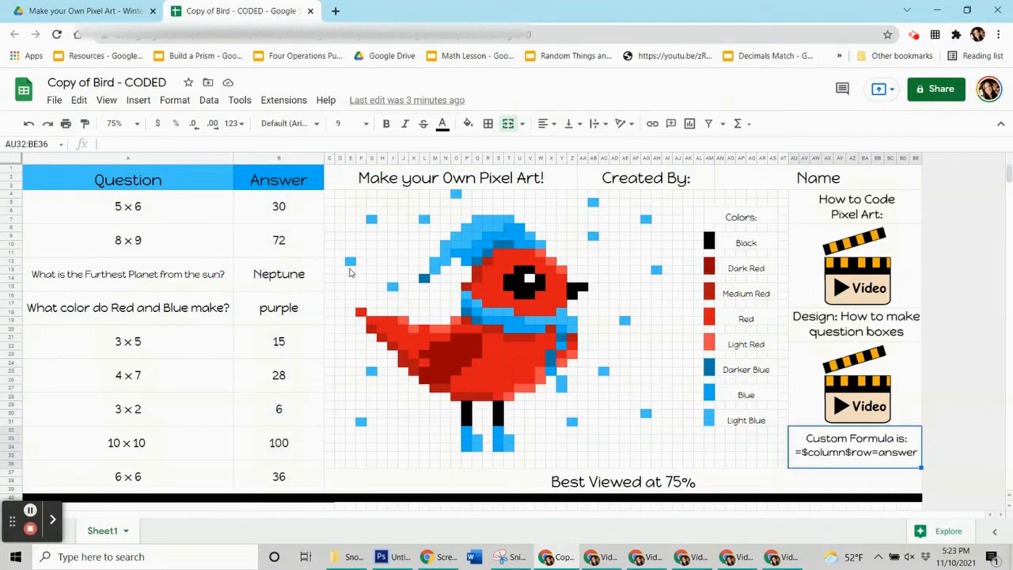
Start a conditional formatting rule on the 5 × 6 answer cell with a black fill and white text.
left_click(264, 216)
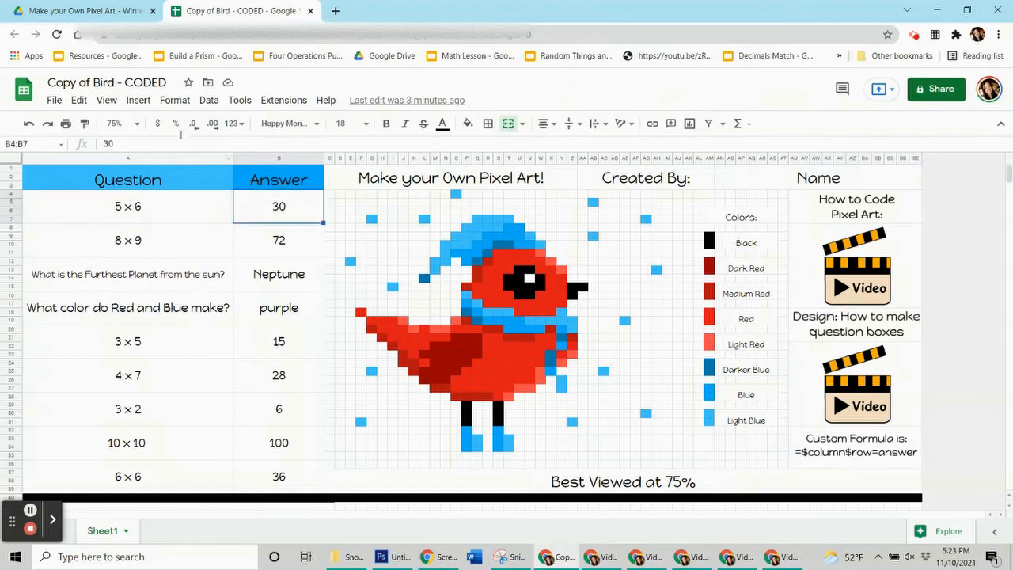
left_click(171, 99)
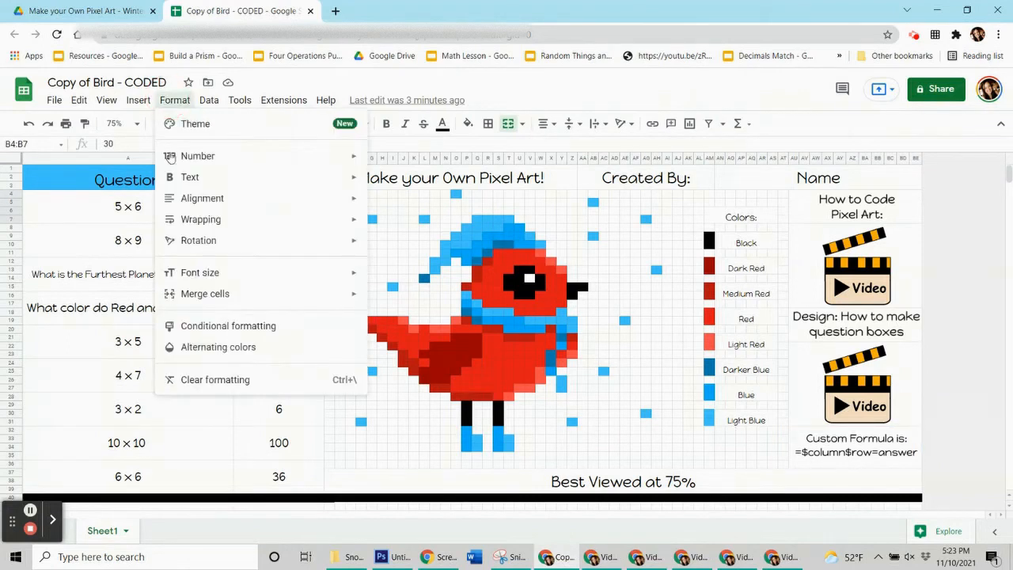
left_click(226, 332)
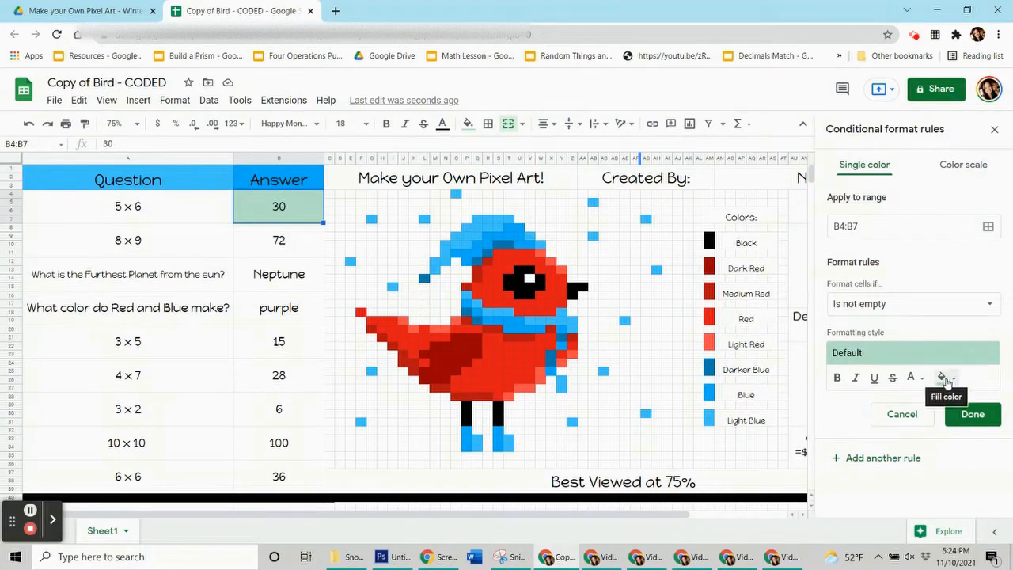
left_click(944, 378)
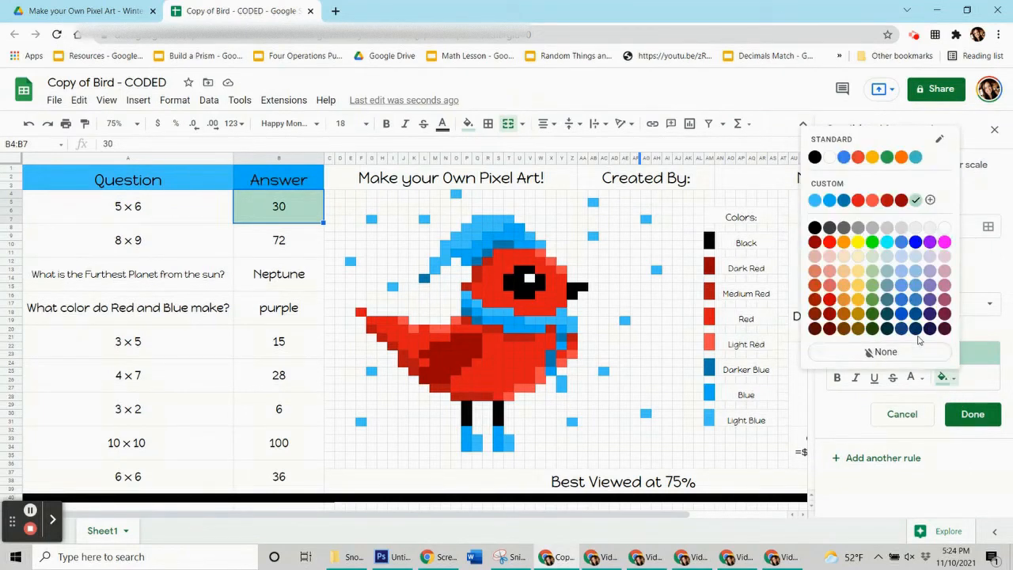
left_click(816, 229)
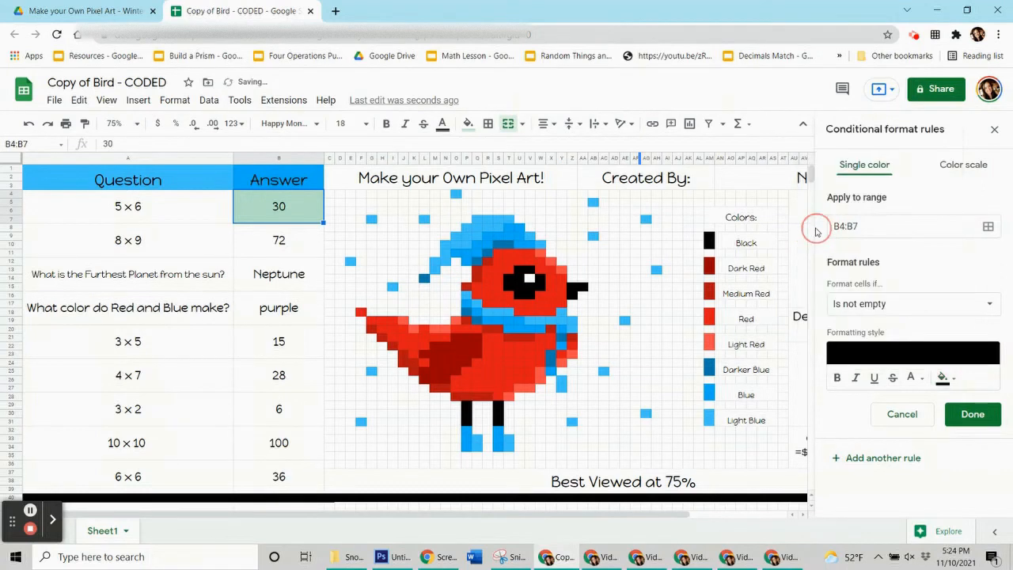
left_click(913, 377)
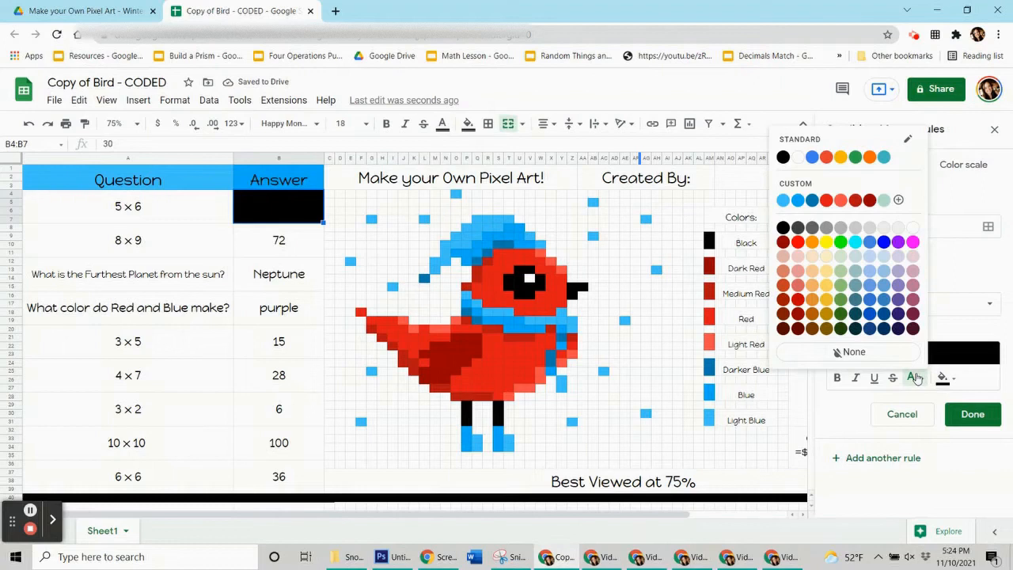
left_click(912, 228)
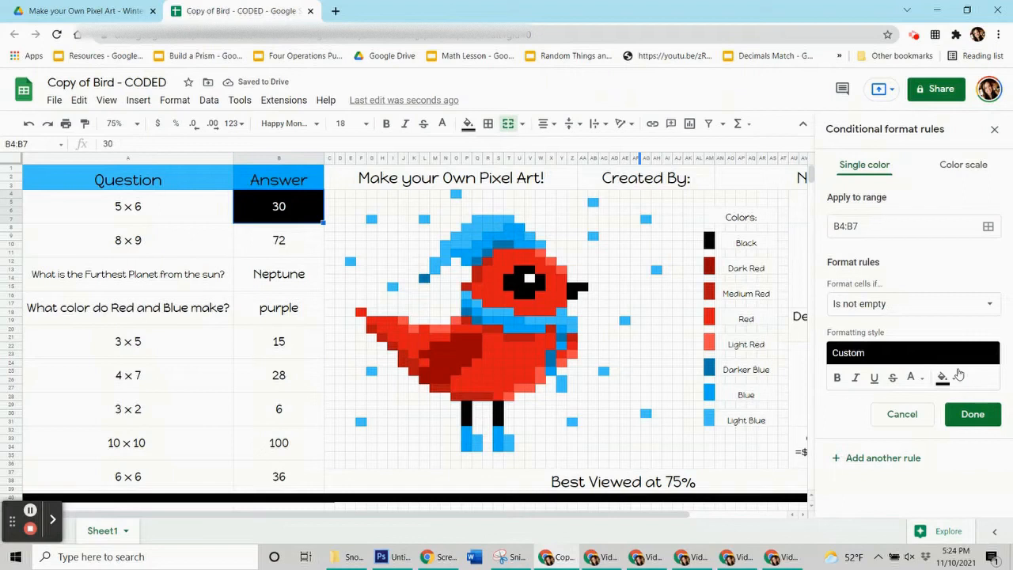
Set the rule's condition to the custom formula =$b$4=30.
left_click(884, 313)
scroll(884, 313, "down", 3)
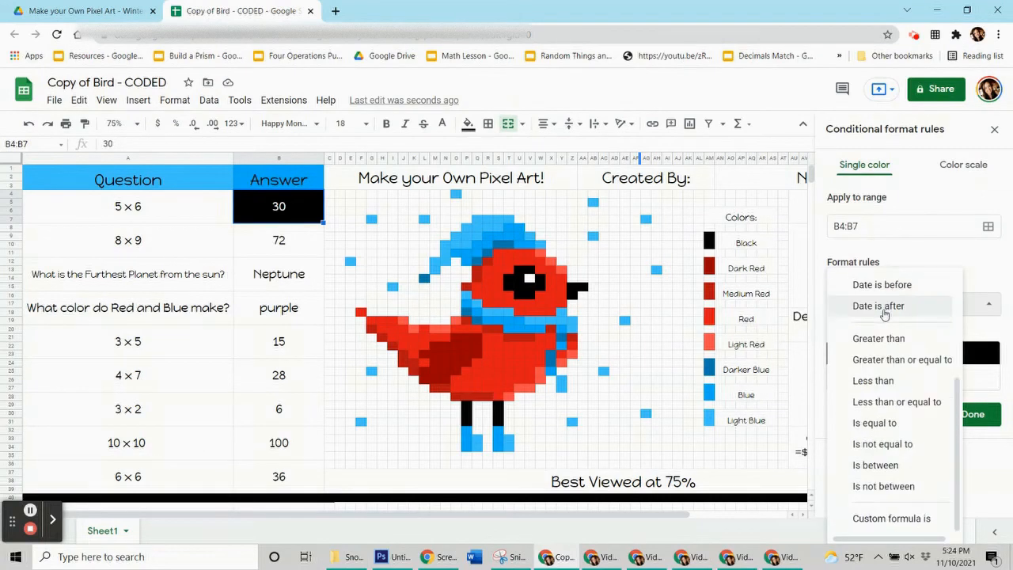
left_click(899, 520)
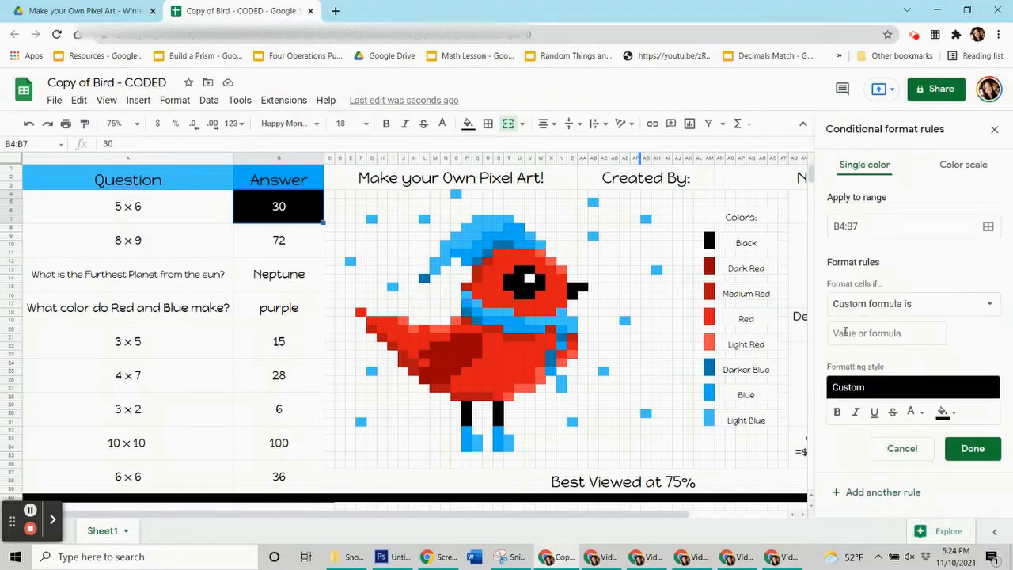
left_click(851, 335)
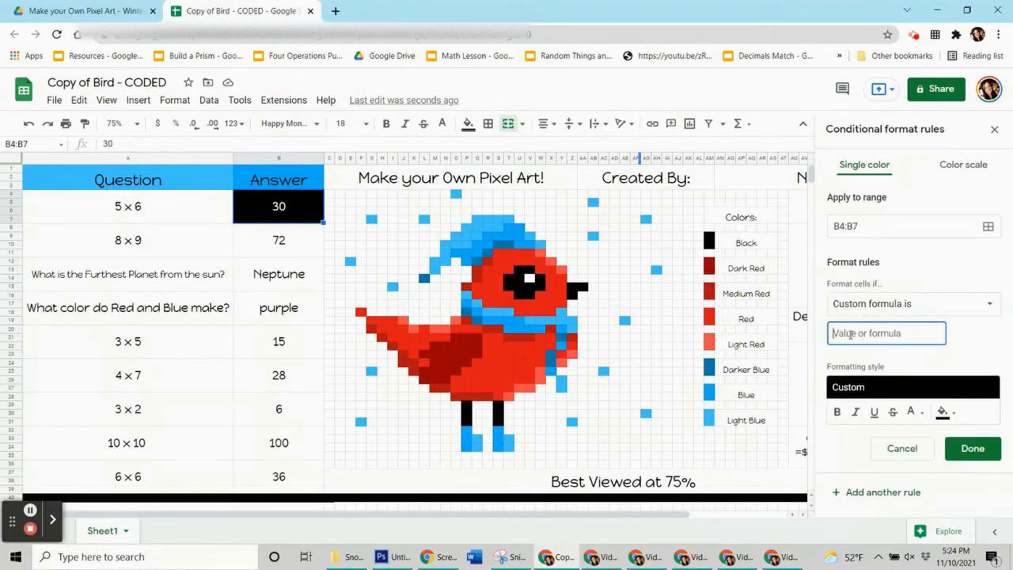
type("=$b$4")
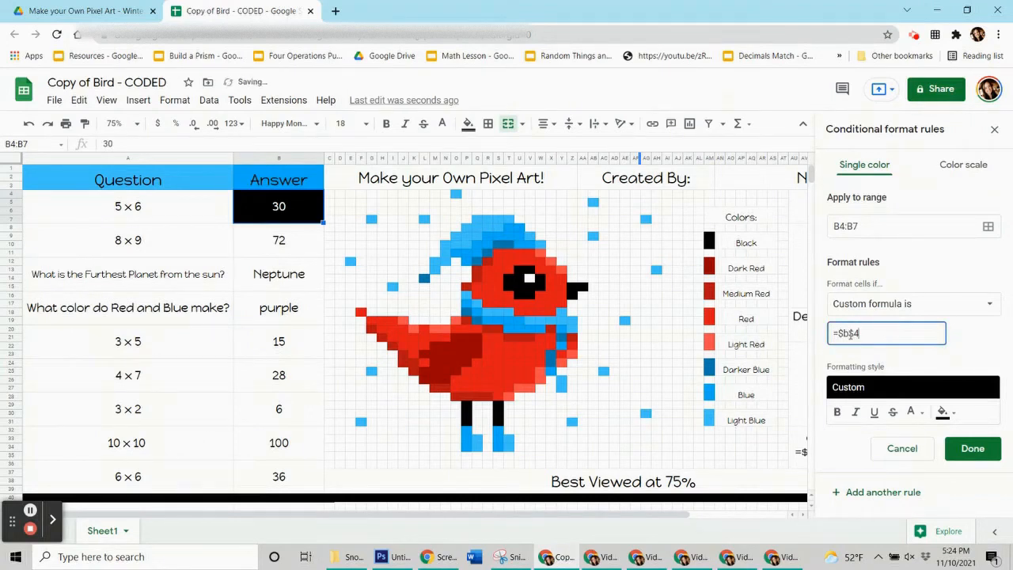
type("=30")
Add the bird's black eye pixels T14:T15, U13:U16, V13 and V15:V16 to the rule's range, keeping B4:B7.
left_click(990, 231)
left_click_drag(557, 239, 251, 258)
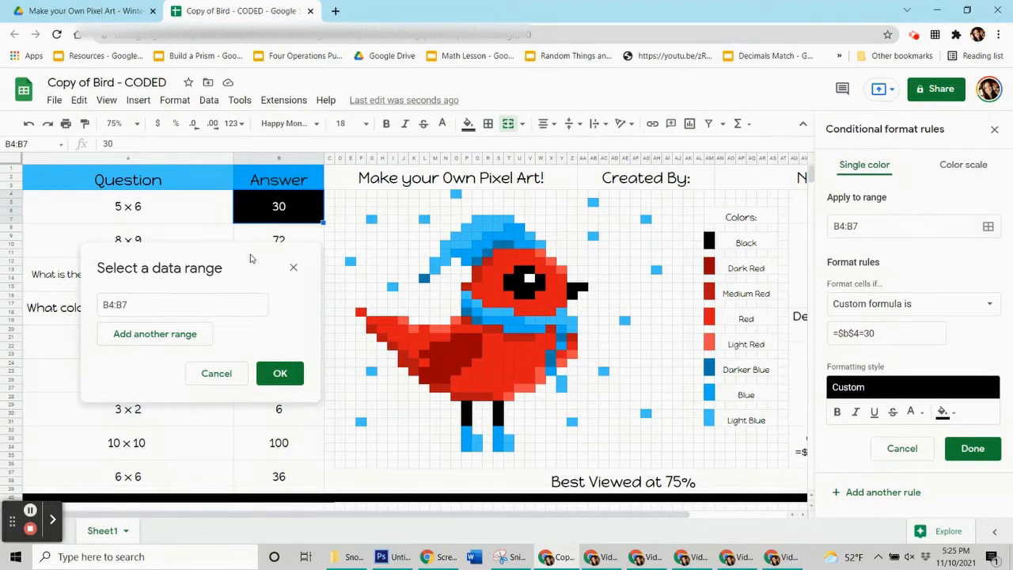
left_click(509, 281)
left_click_drag(508, 289, 513, 285)
left_click(519, 275)
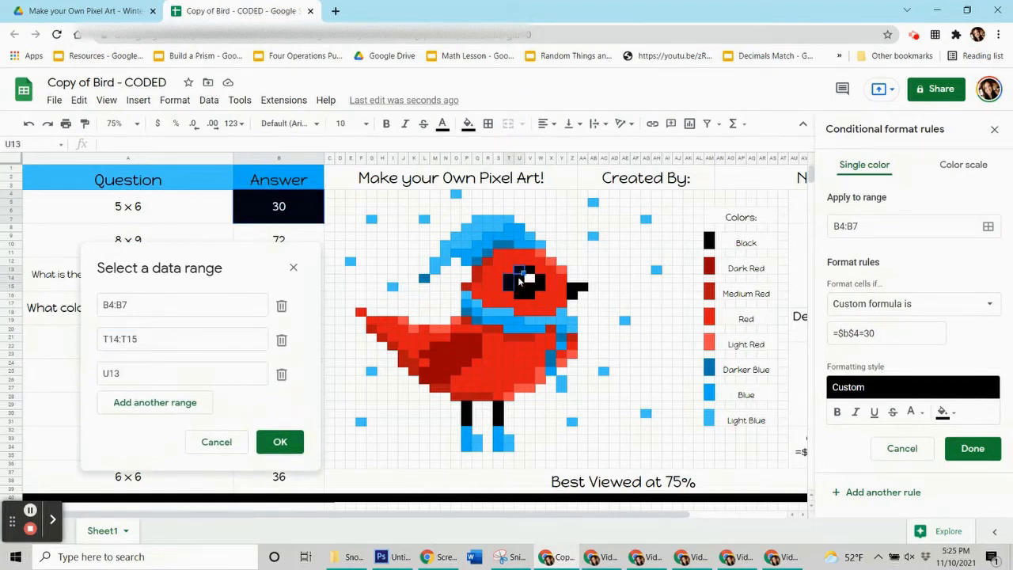
left_click_drag(519, 281, 522, 303)
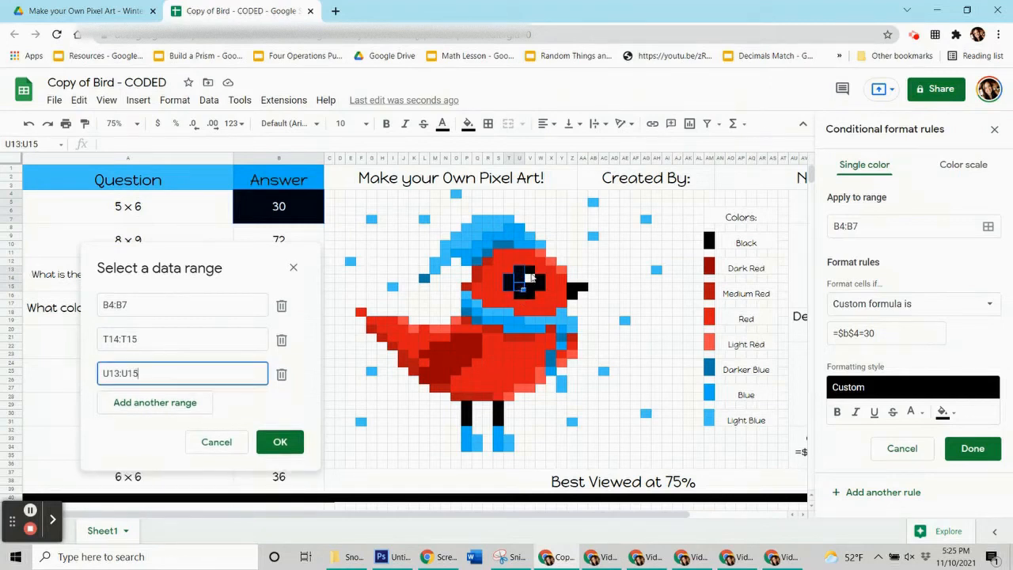
left_click(531, 277)
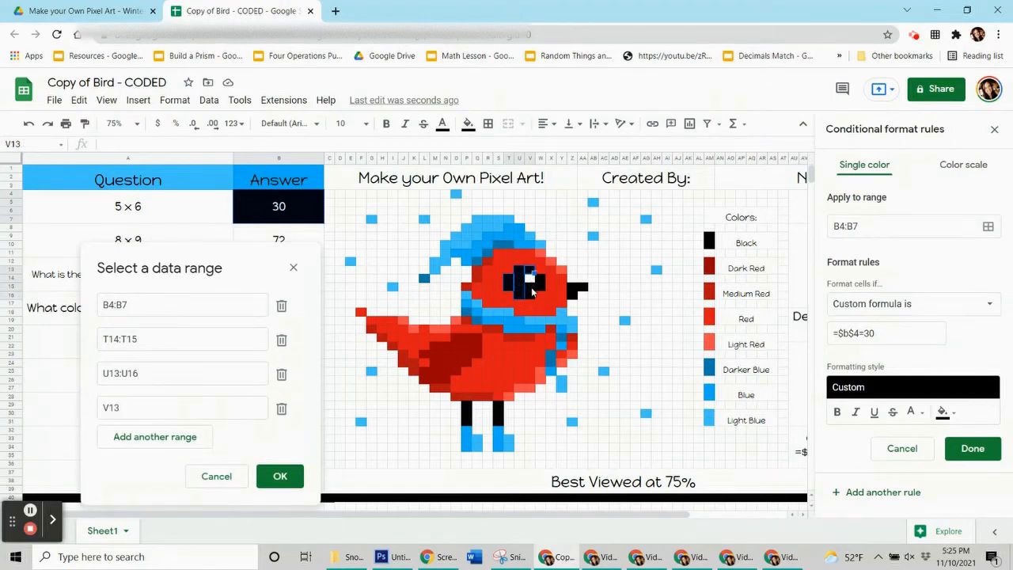
left_click(532, 293)
Add W14:W15, the beak pixels Z15:Z16 and AA15, and the legs P29:P31 and S29:S31 to the range, and save the rule.
left_click_drag(532, 294, 574, 300)
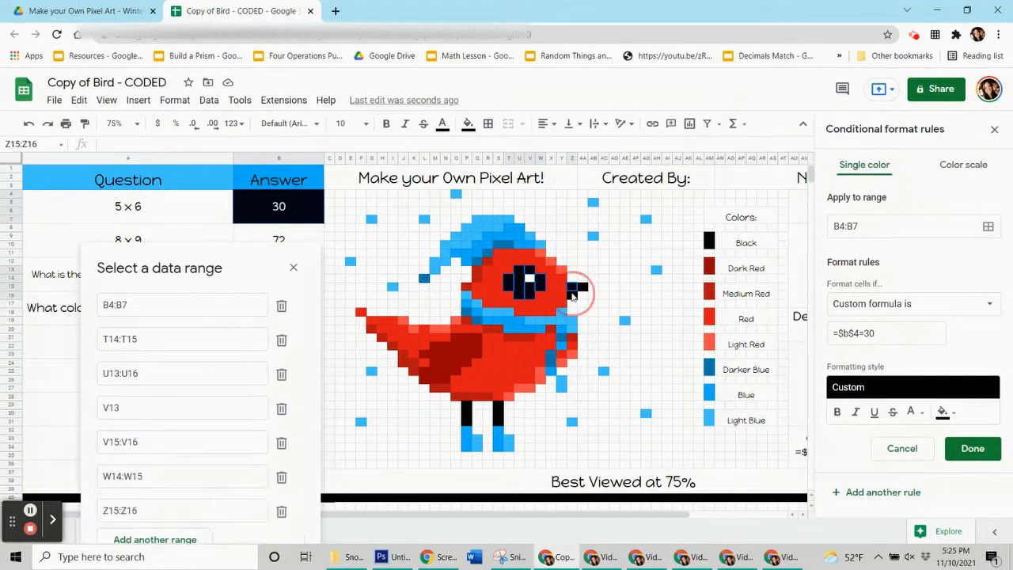
left_click(585, 289)
left_click_drag(467, 406, 505, 423)
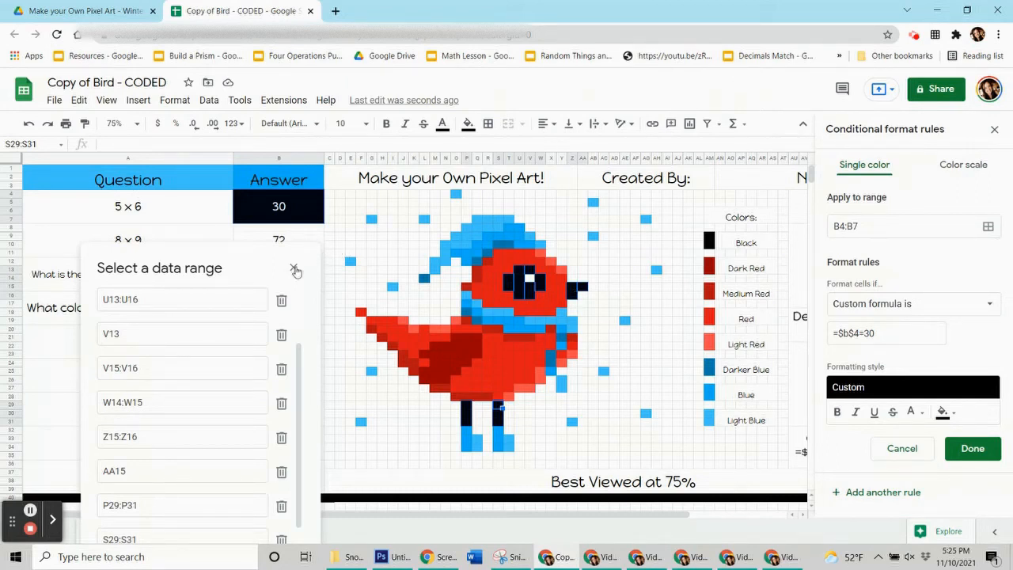
left_click_drag(253, 269, 272, 118)
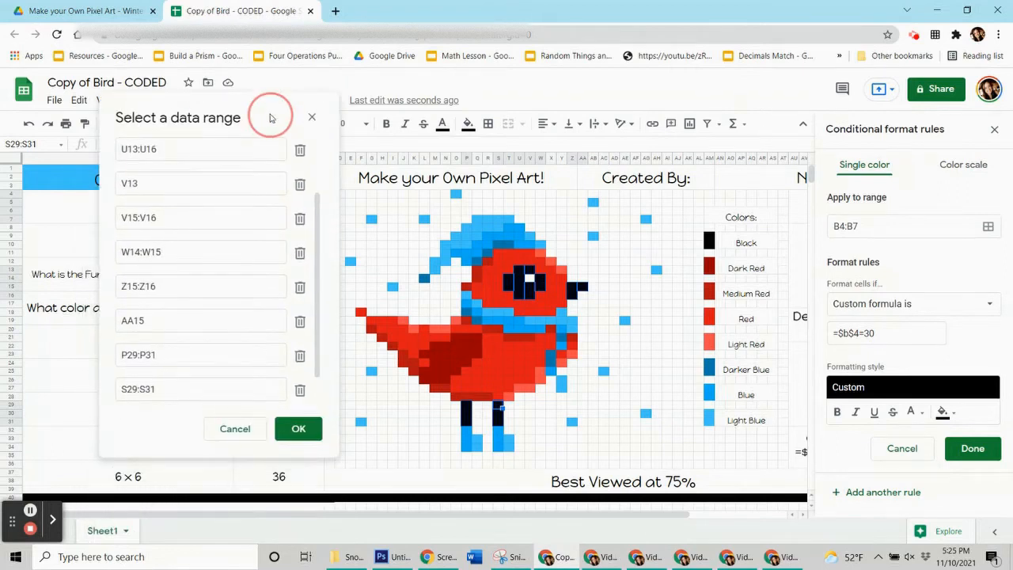
left_click(294, 441)
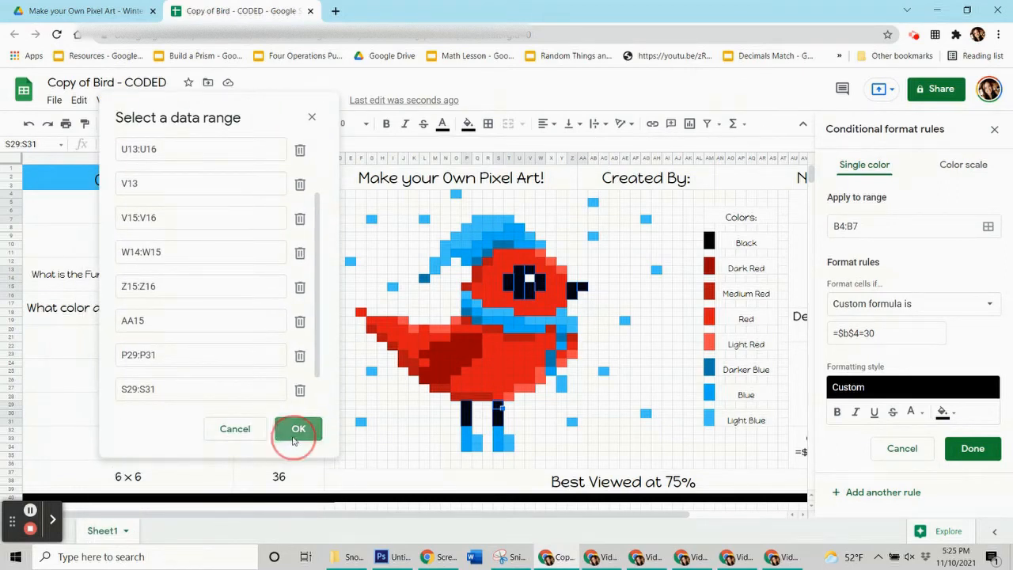
left_click(995, 452)
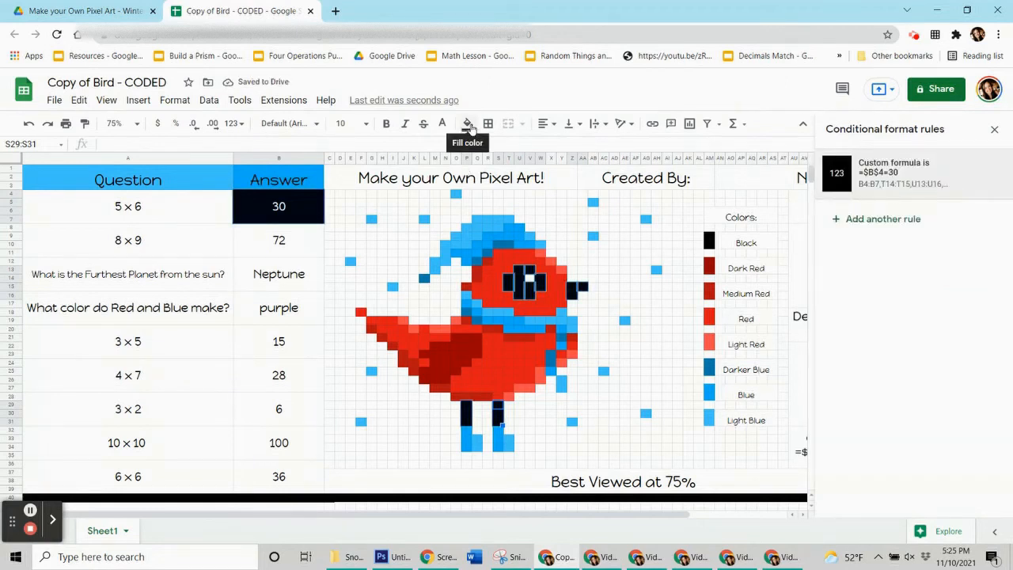
Remove the manual fill colour from the selected black eye, beak and leg pixels, and deselect them.
left_click(467, 125)
left_click(529, 358)
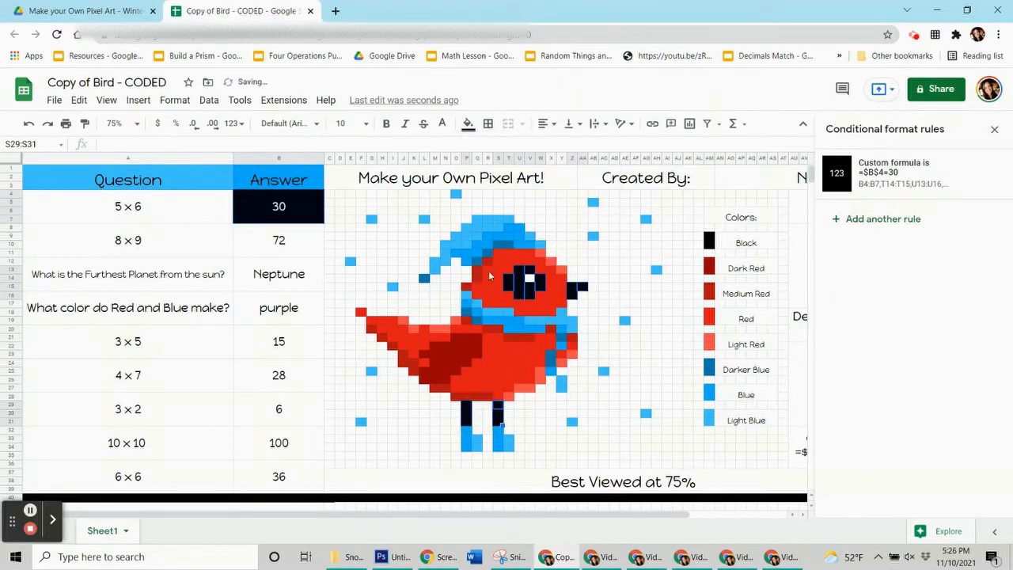
left_click(403, 245)
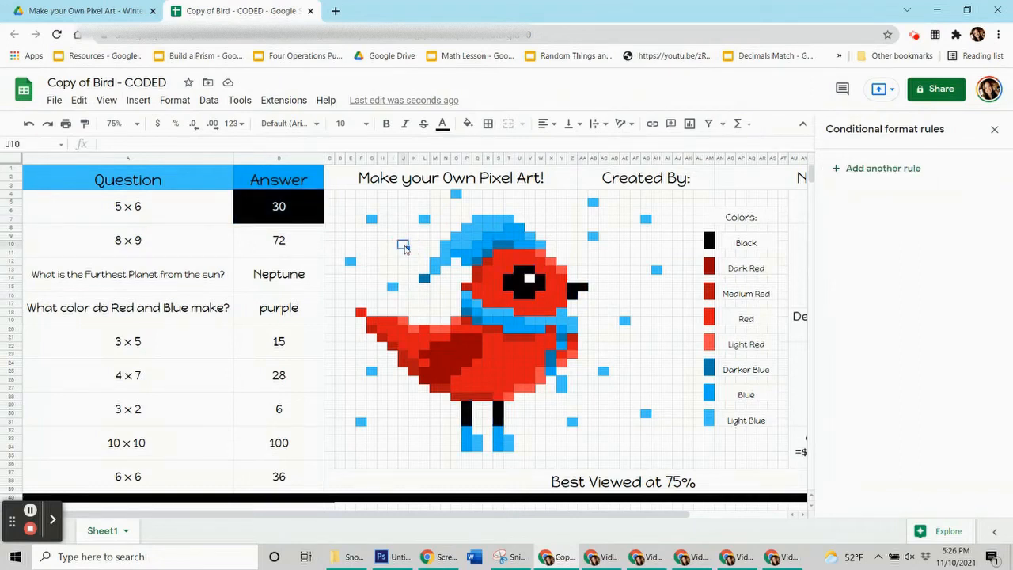
Test the black rule by clearing the 5 × 6 answer and re-entering 30.
left_click(302, 220)
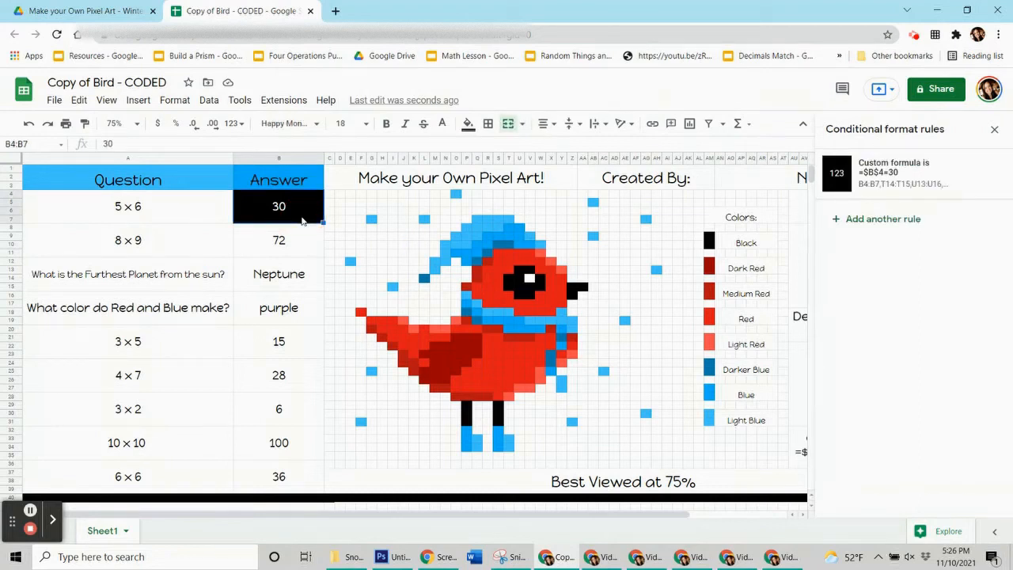
key("Delete")
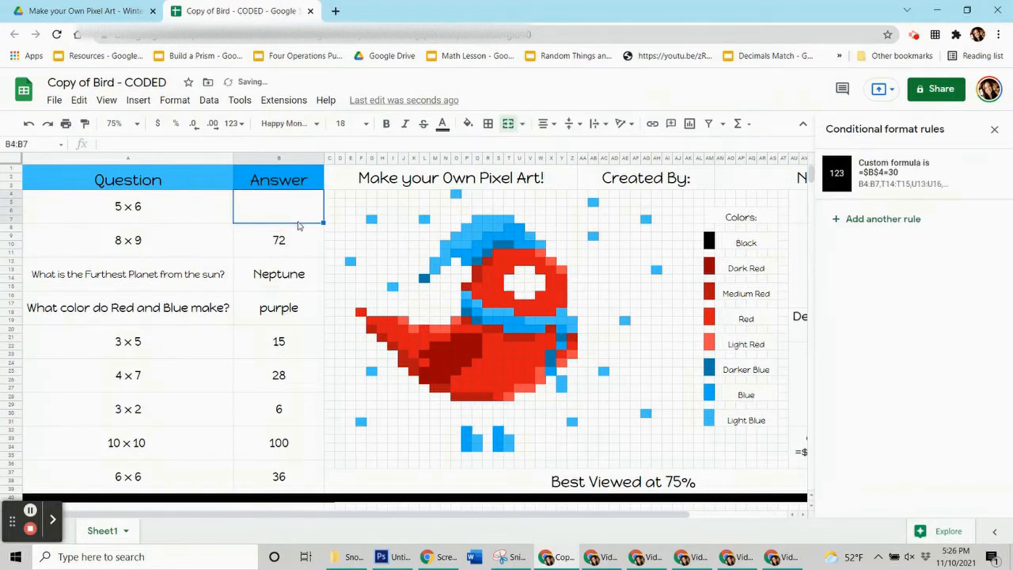
left_click(291, 238)
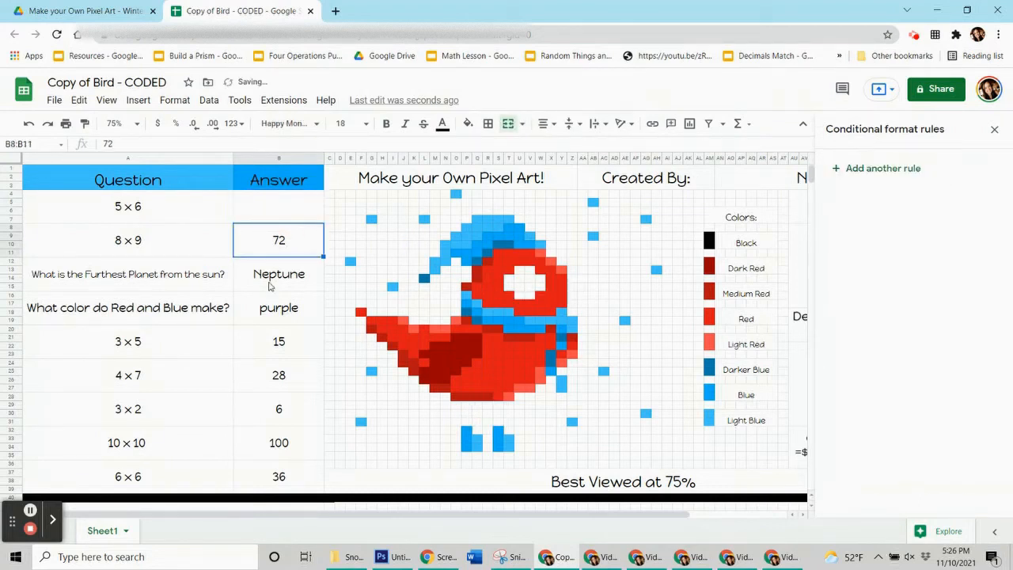
left_click(292, 221)
type("30")
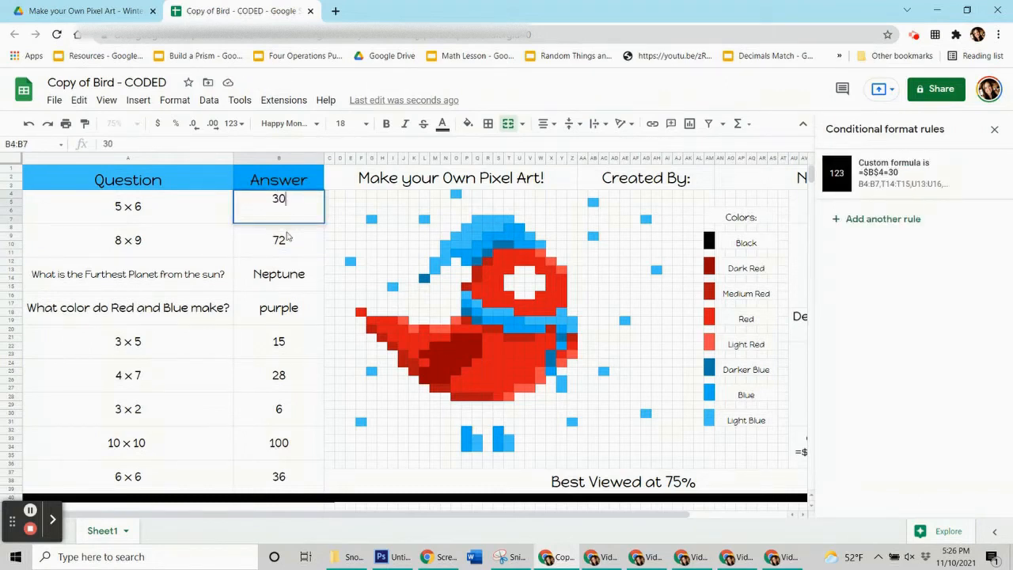
left_click(287, 239)
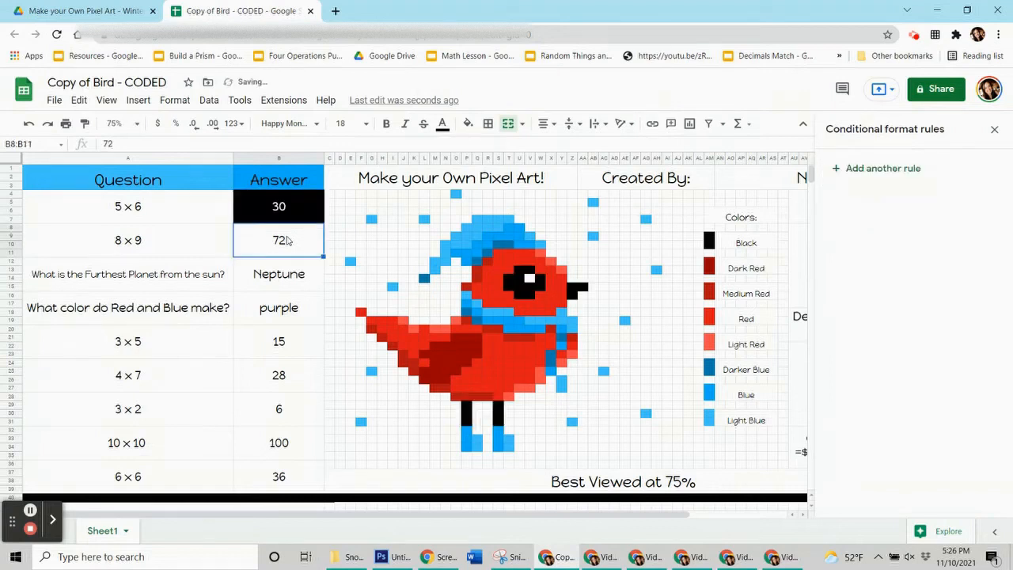
Clear the 5 × 6 answer and compare the rules listed for the first two answer cells.
left_click(301, 208)
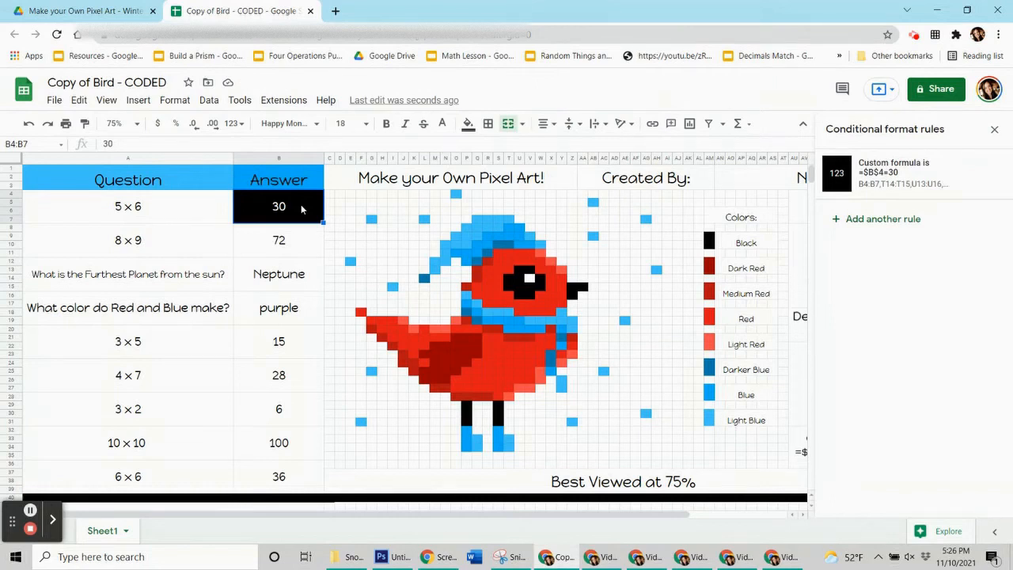
key("Delete")
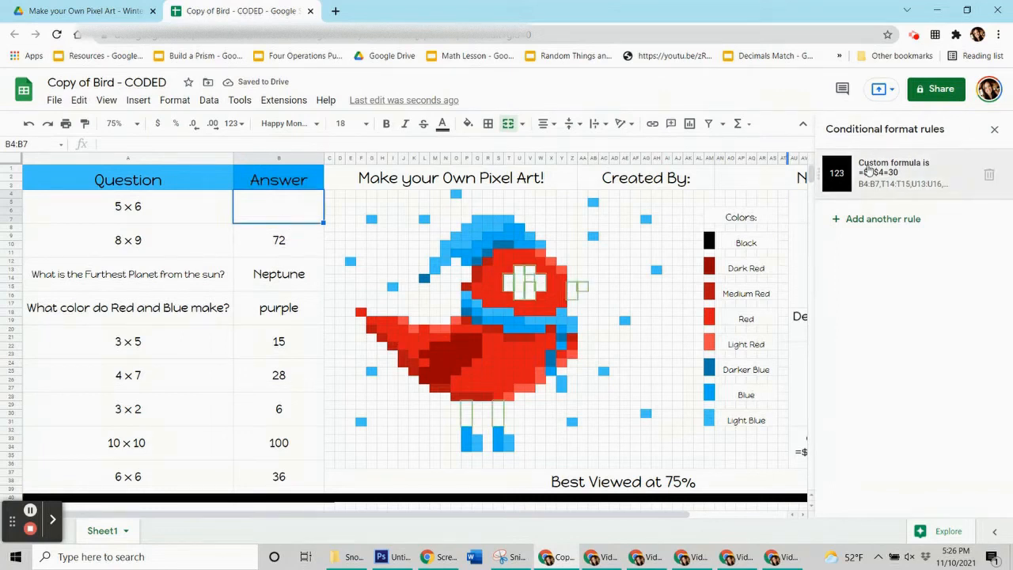
left_click(299, 235)
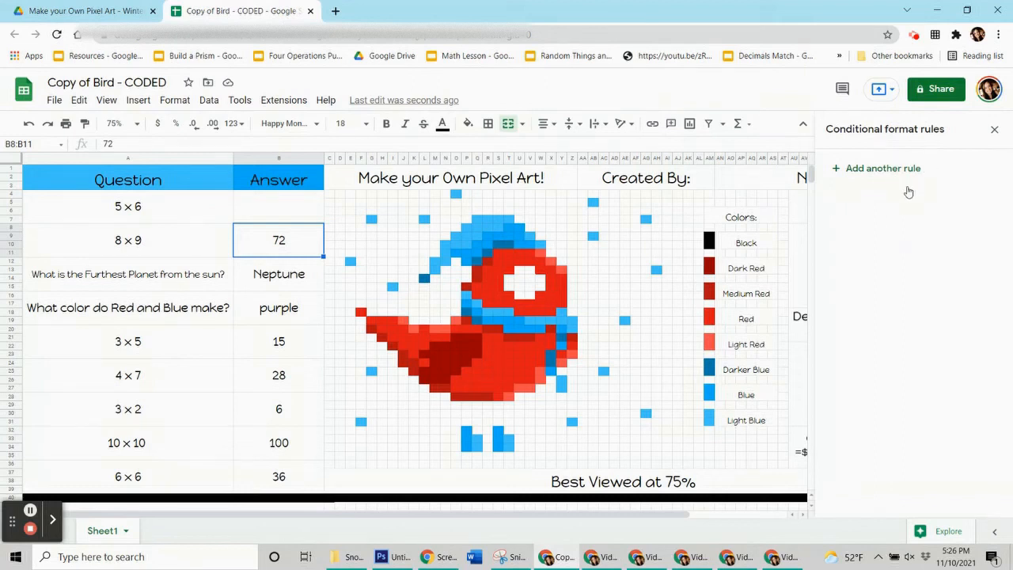
left_click(261, 209)
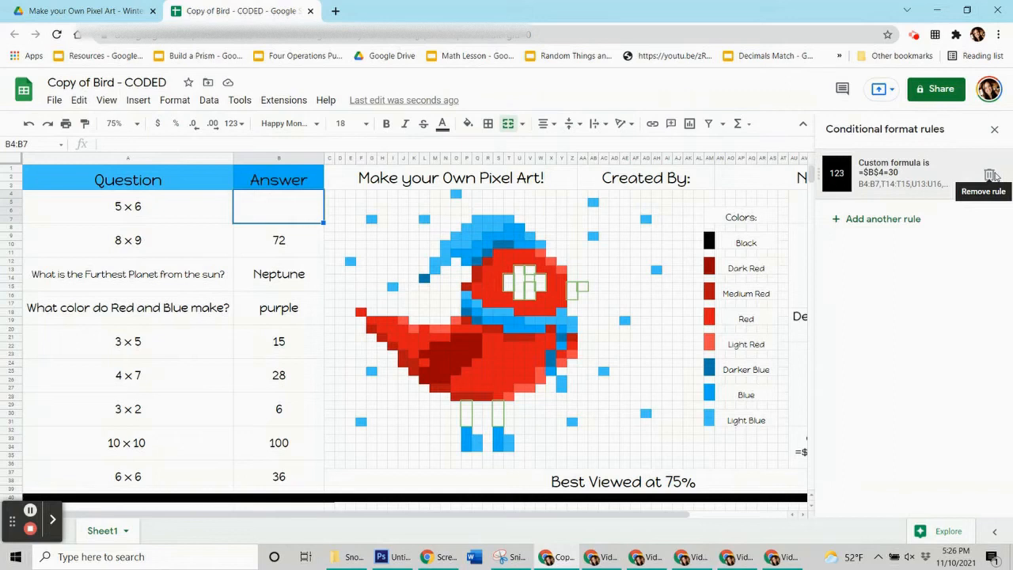
left_click(269, 241)
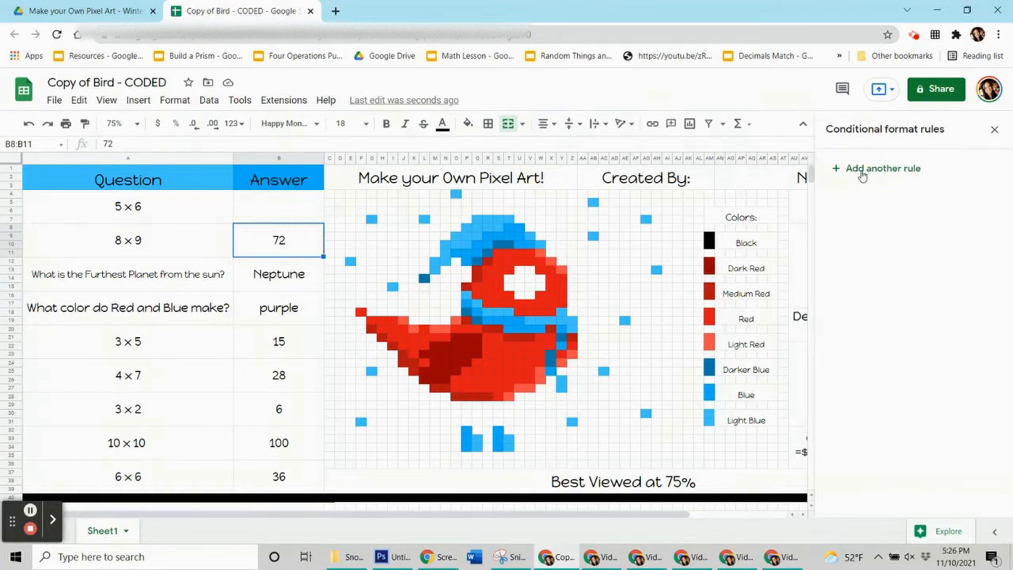
left_click(922, 279)
left_click(171, 101)
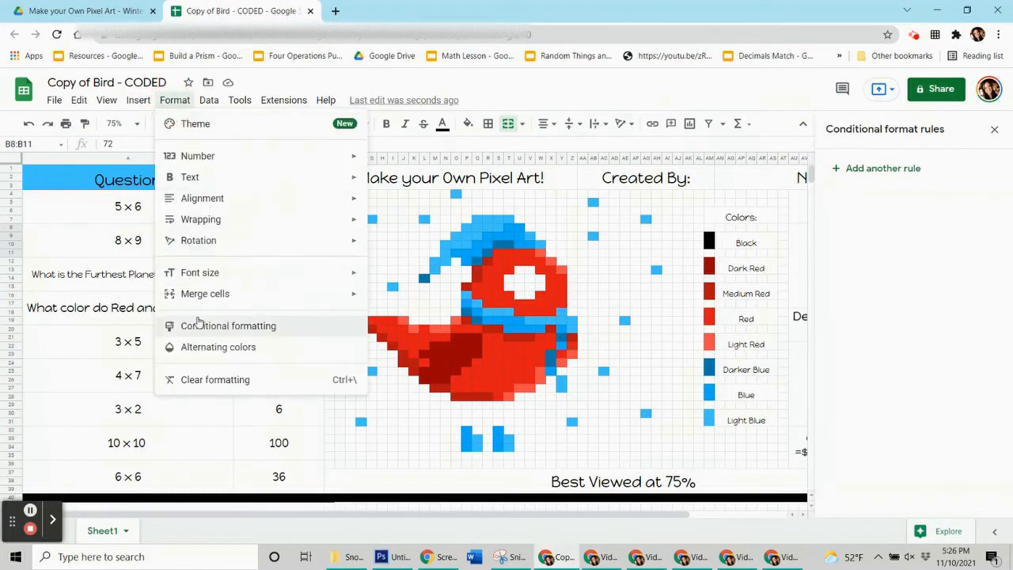
left_click(174, 100)
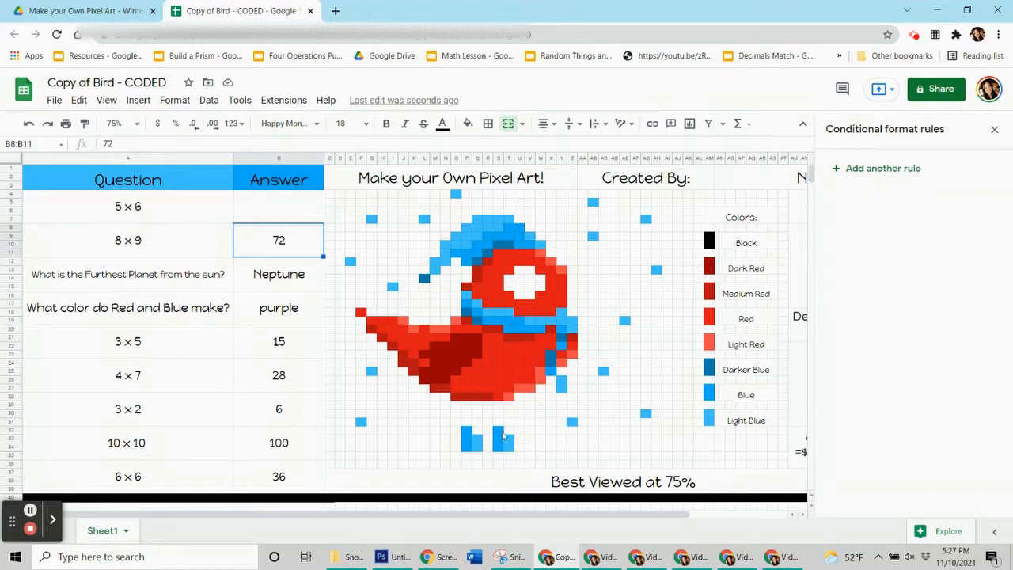
left_click(477, 256)
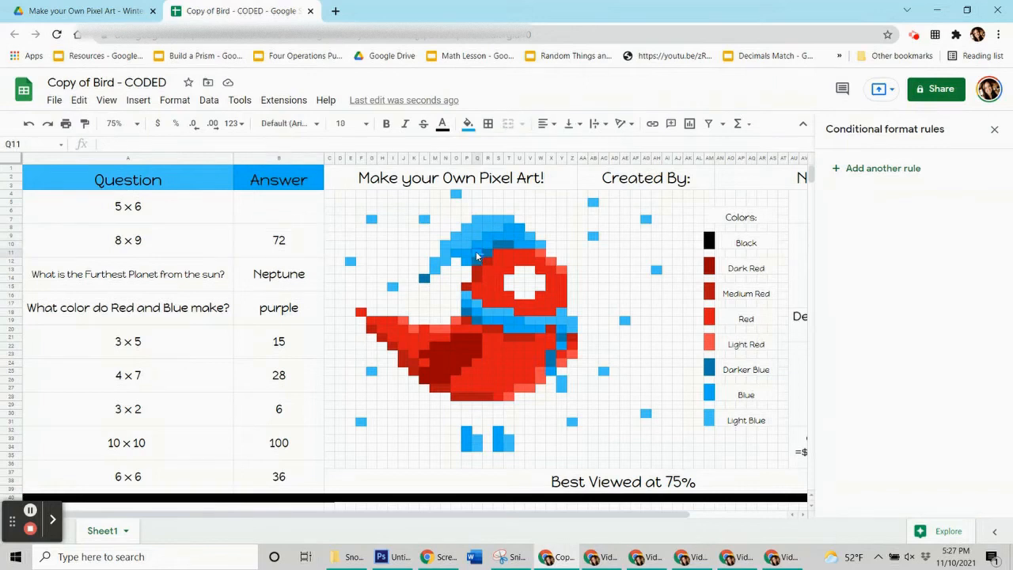
Check which custom fill colours the blue hat pixel and the light blue snowflake pixel L7 use.
left_click(469, 125)
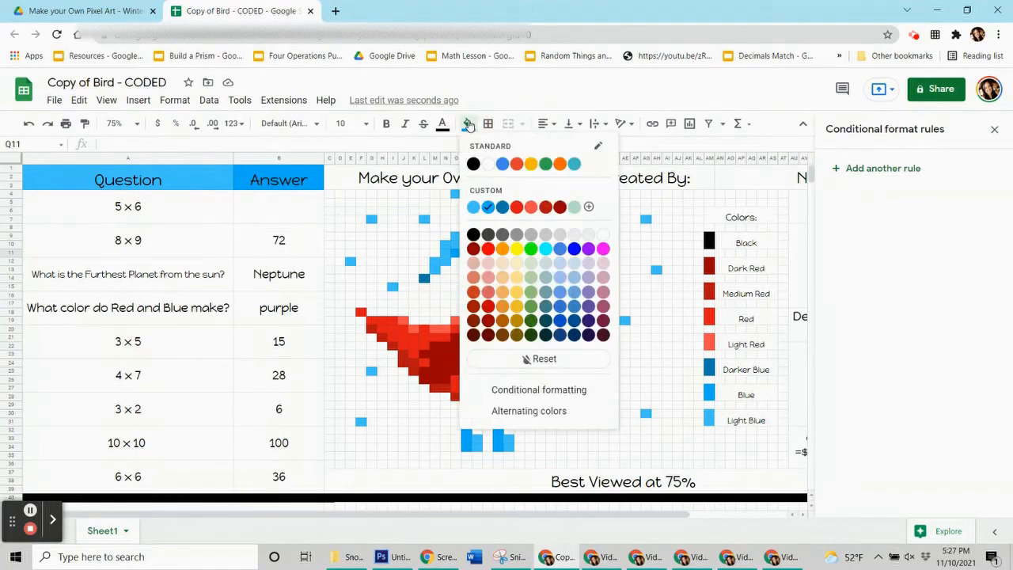
left_click(424, 220)
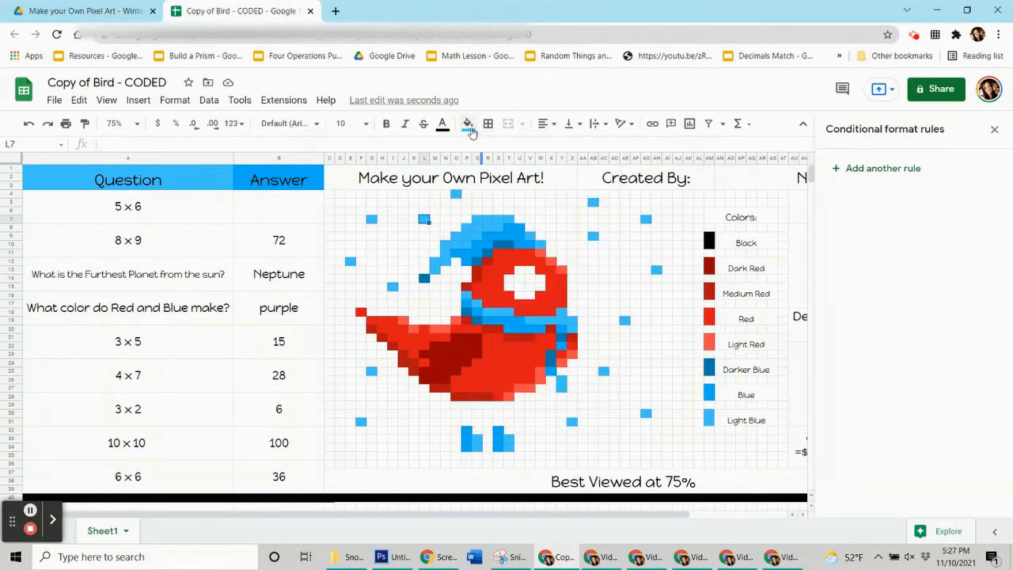
left_click(467, 123)
left_click(454, 256)
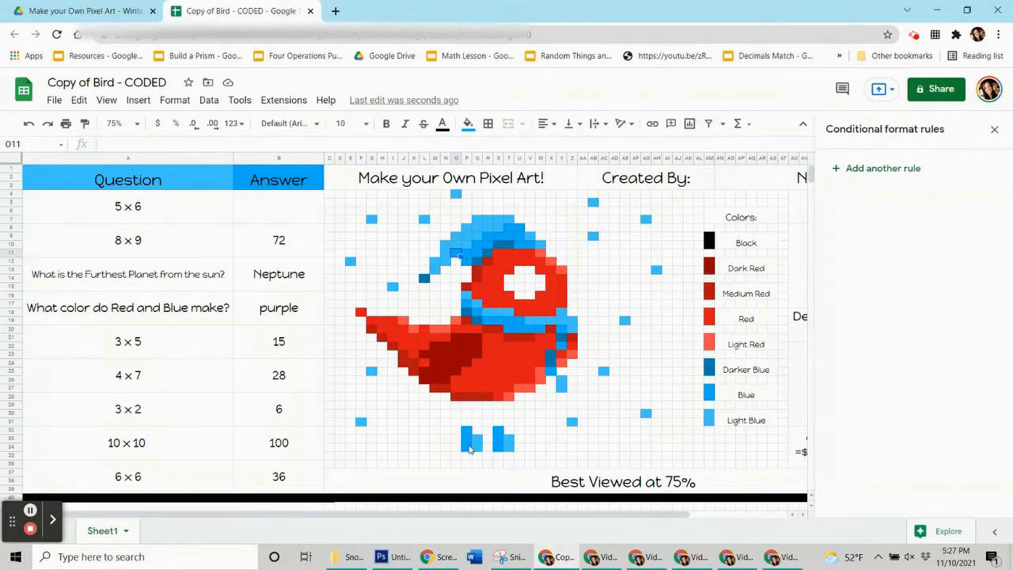
Add a conditional format rule to the 8 × 9 answer cell with the custom Blue fill.
left_click(307, 252)
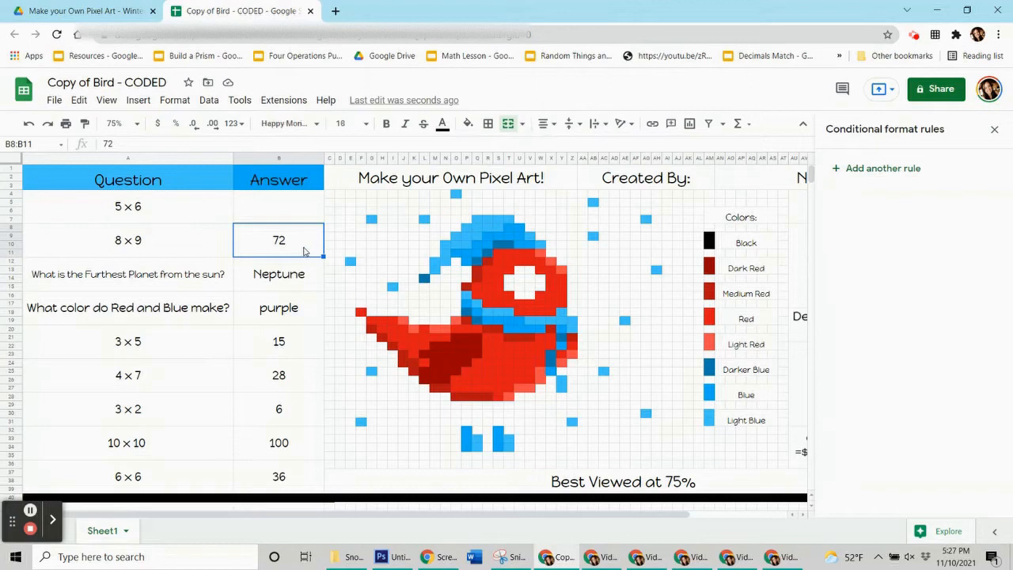
left_click(862, 172)
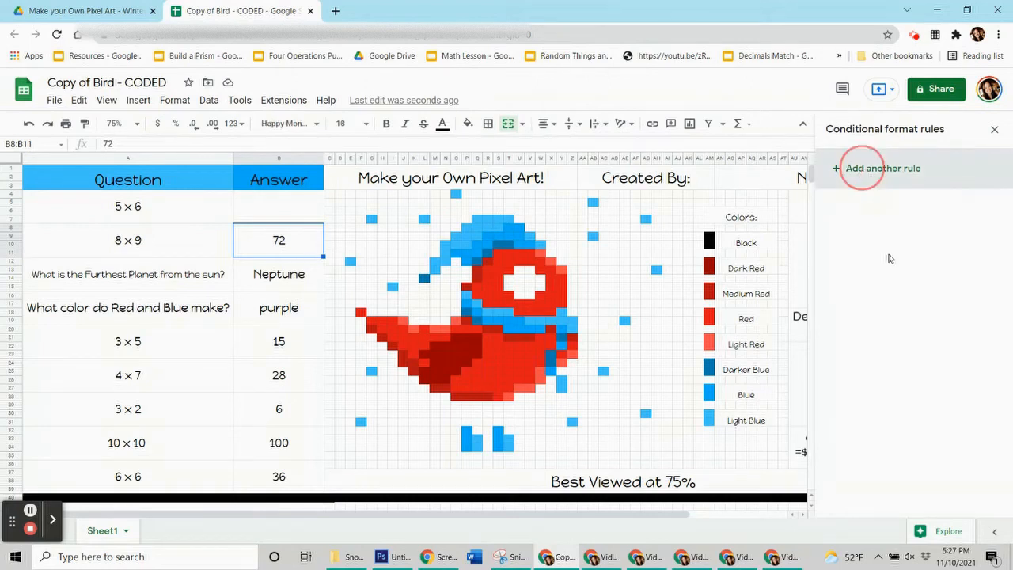
left_click(943, 378)
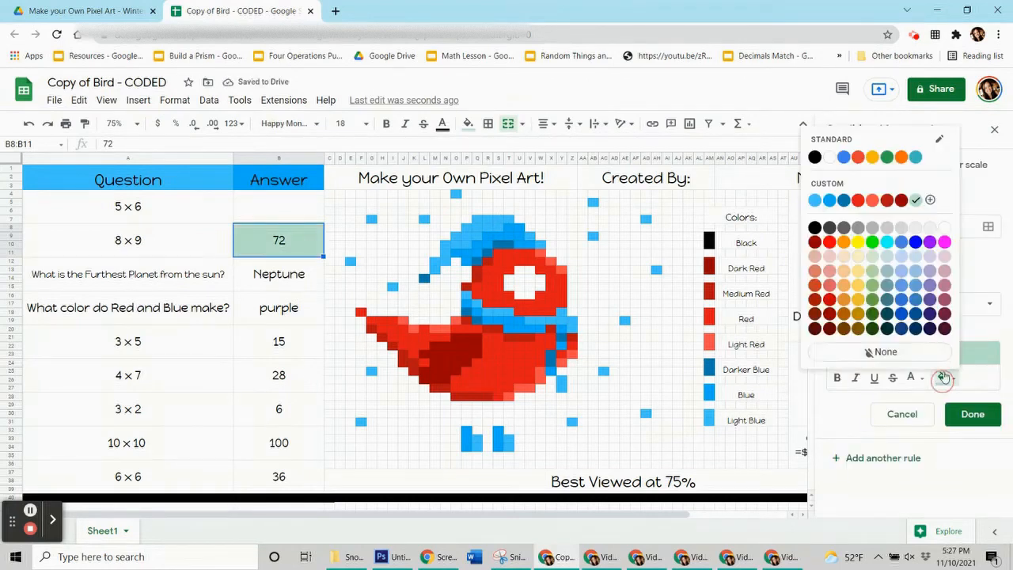
left_click(827, 202)
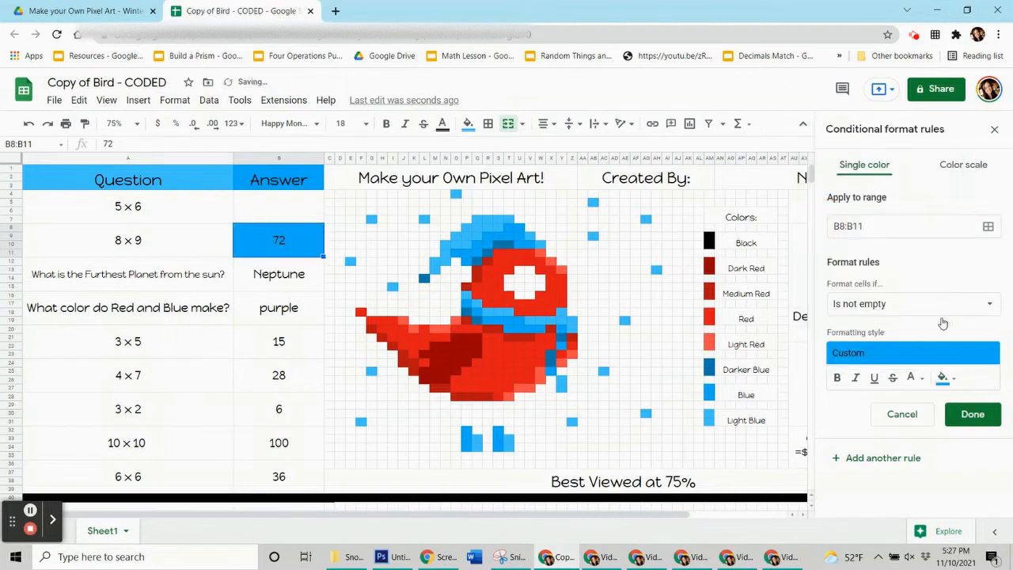
Set the blue rule's condition to the custom formula =$b$8=72.
left_click(940, 308)
scroll(893, 490, "up", 2)
scroll(900, 514, "down", 2)
left_click(892, 516)
left_click(869, 333)
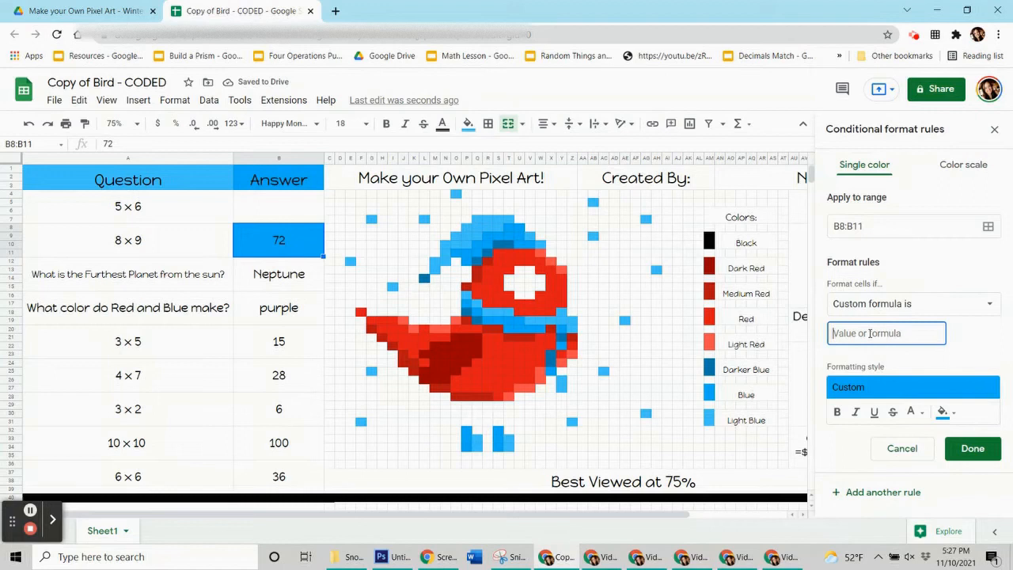
type("=$b$")
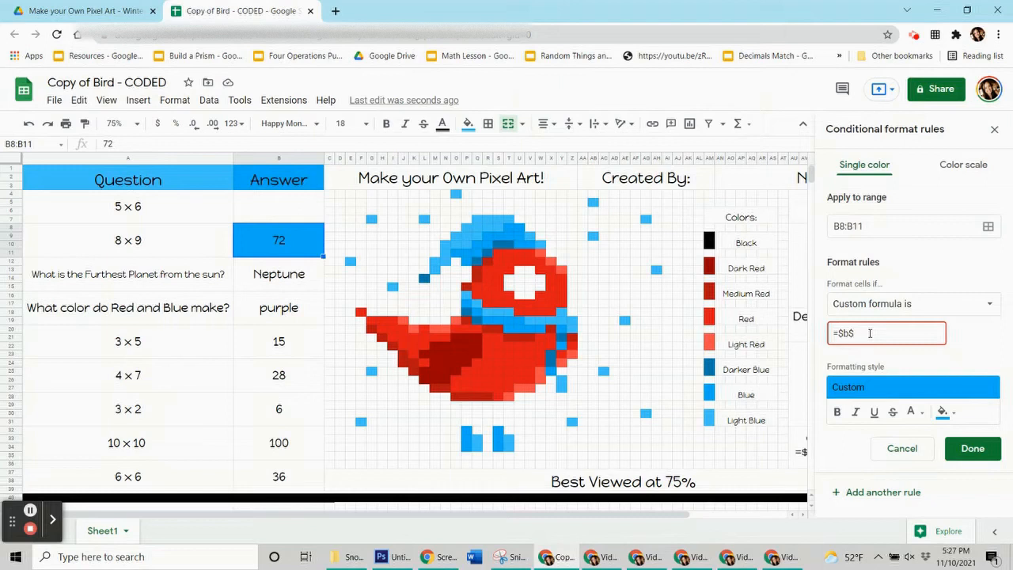
type("8=72")
Extend the rule's range with the blue hat pixels U8:U10, V10, T8:T9, R9:S9, Q10:R10, P12 and O11:Q11.
left_click(988, 226)
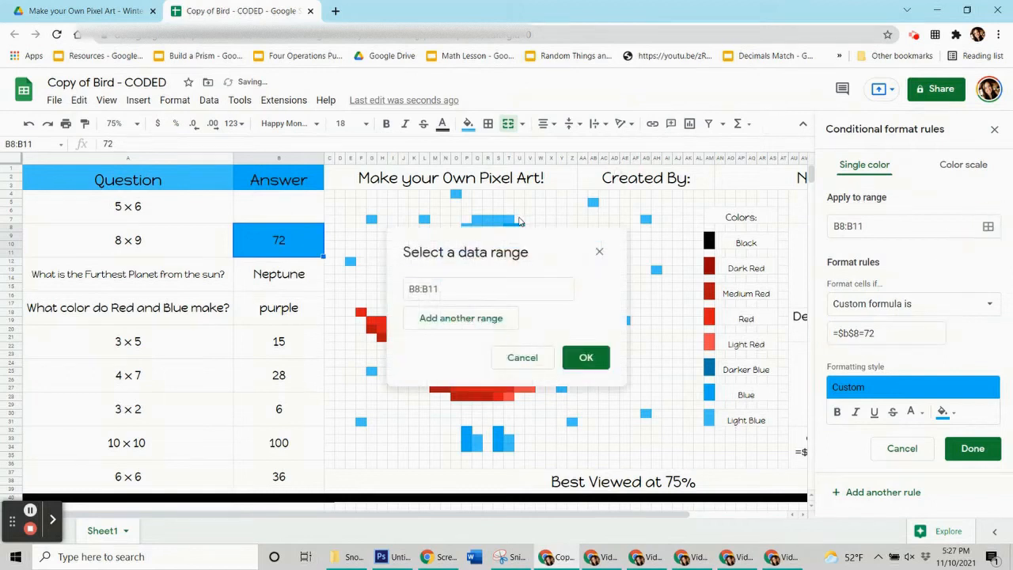
left_click_drag(524, 234, 203, 304)
left_click(211, 255)
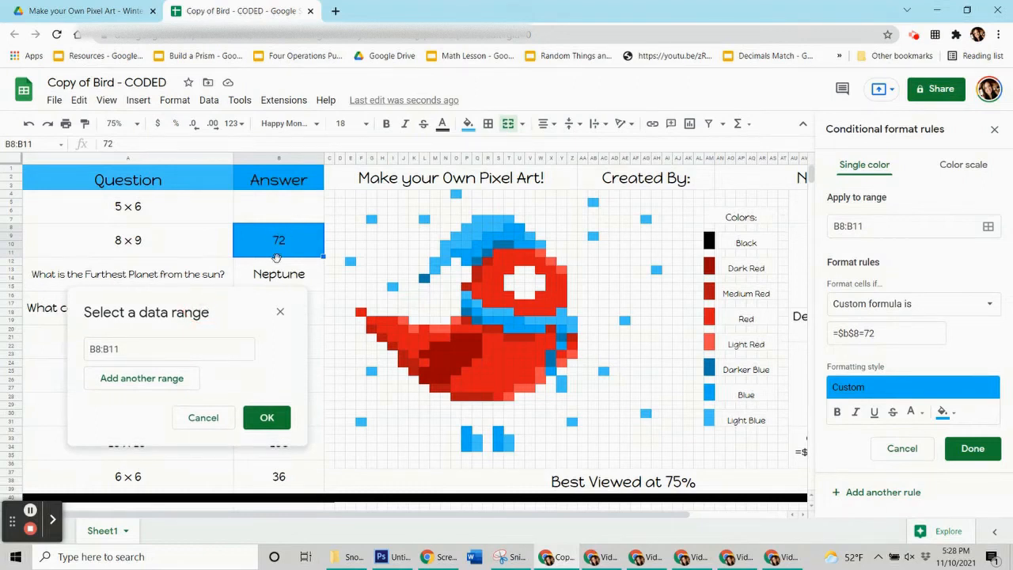
left_click_drag(520, 228, 488, 236)
left_click(529, 244, "ctrl")
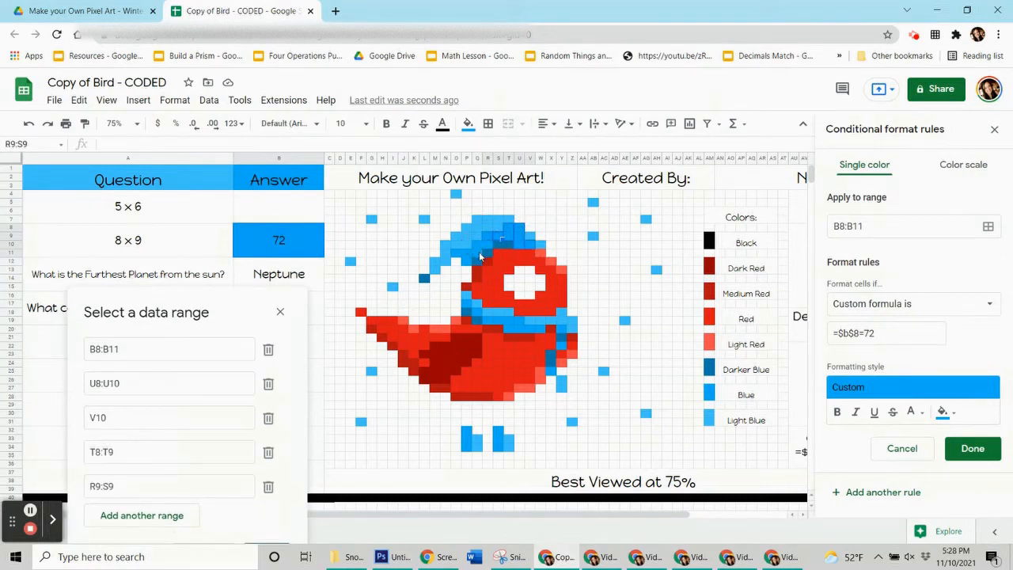
left_click_drag(488, 244, 480, 245)
left_click(468, 261, "ctrl")
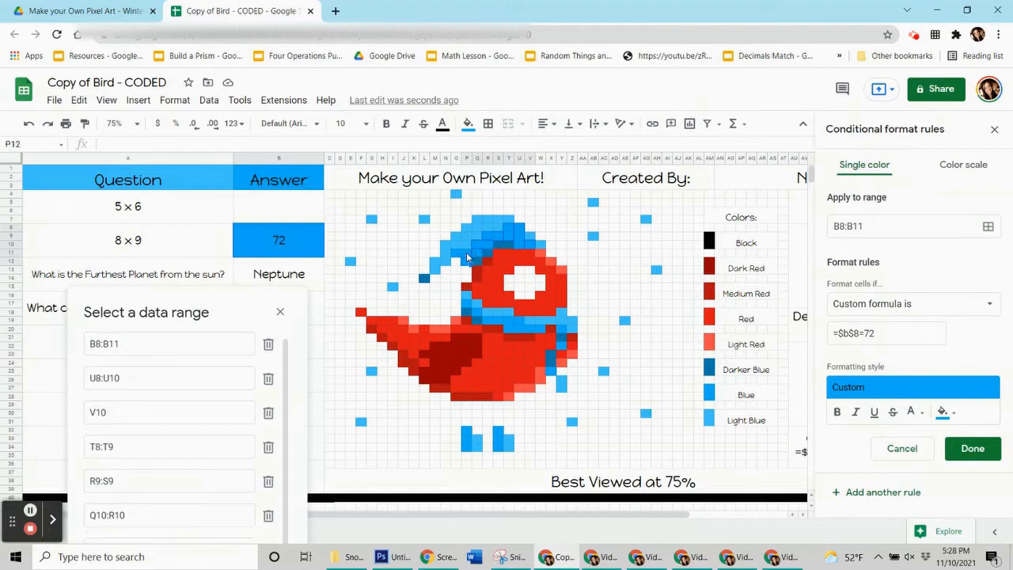
left_click_drag(455, 254, 476, 254)
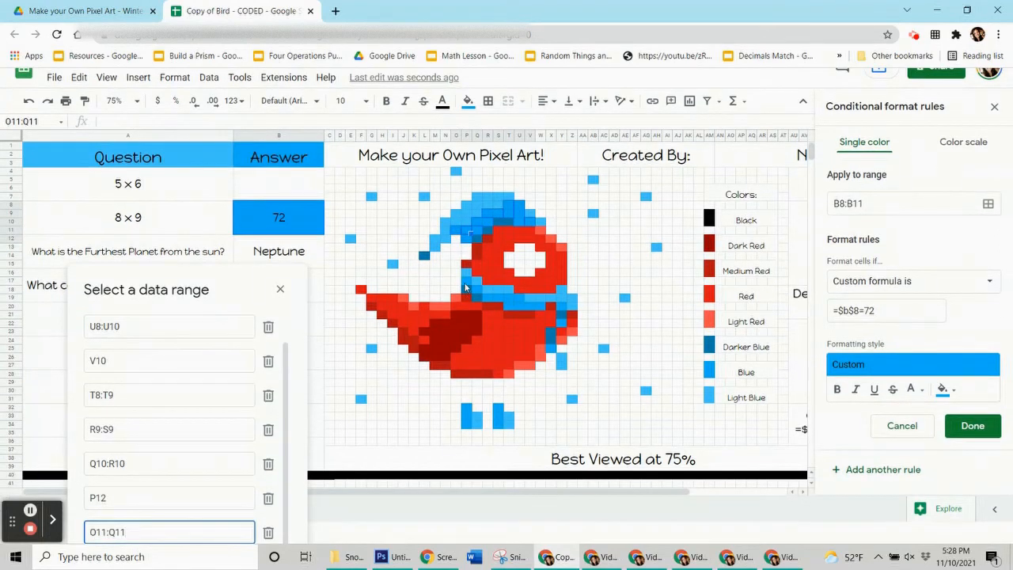
Add the blue scarf pixels P17, Q18, R19:U19, T20:W20, Y22, Y20 and X25 to the rule's range.
left_click(472, 301, "ctrl")
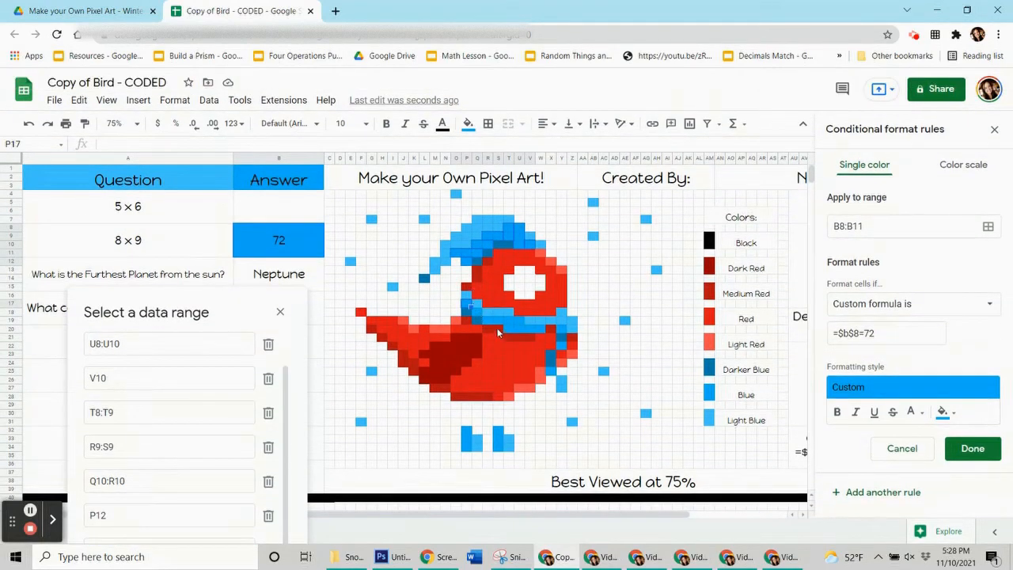
left_click(486, 324, "ctrl")
left_click_drag(487, 322, 540, 331)
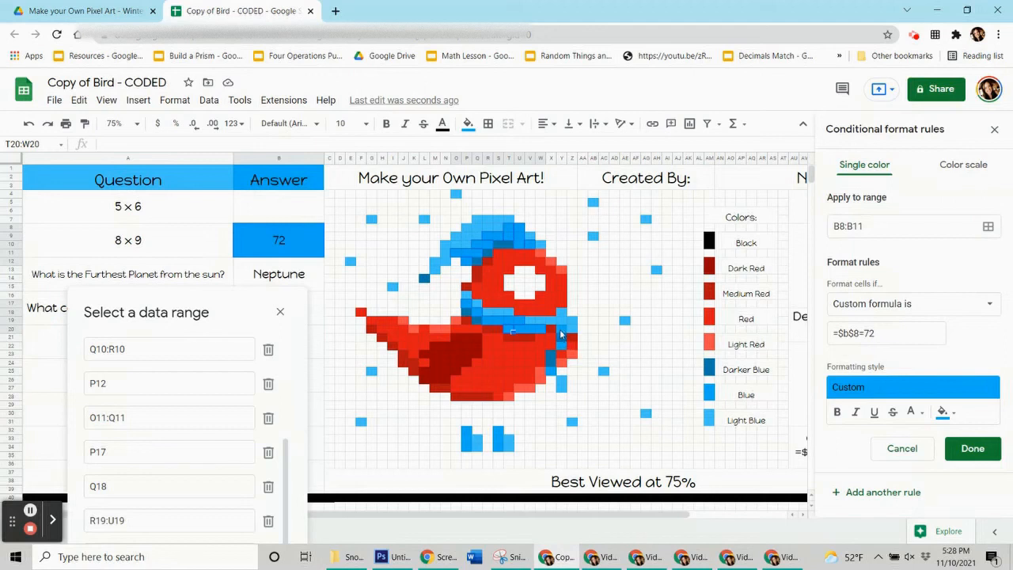
left_click(559, 336, "ctrl")
left_click(558, 330, "ctrl")
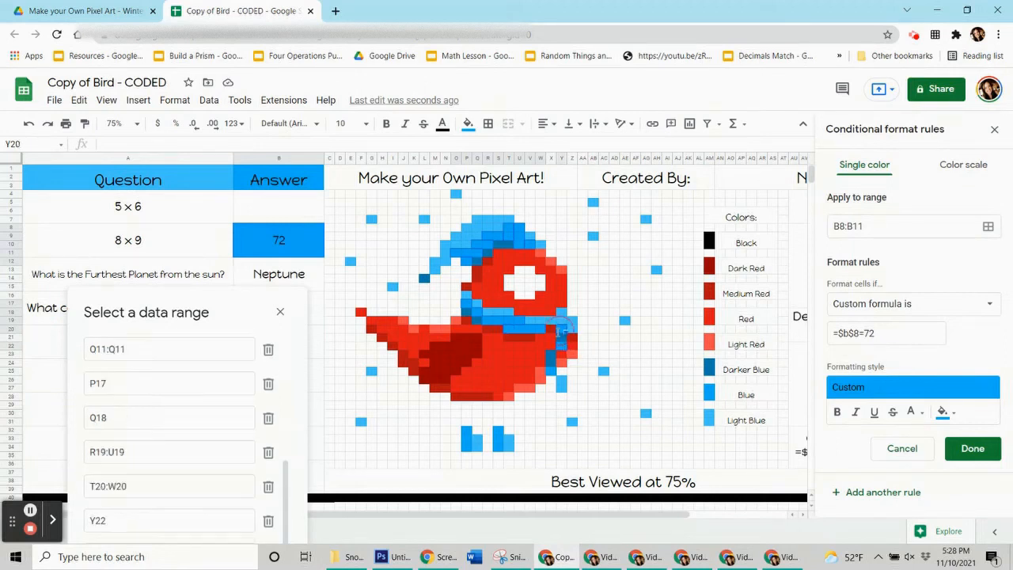
left_click(554, 371, "ctrl")
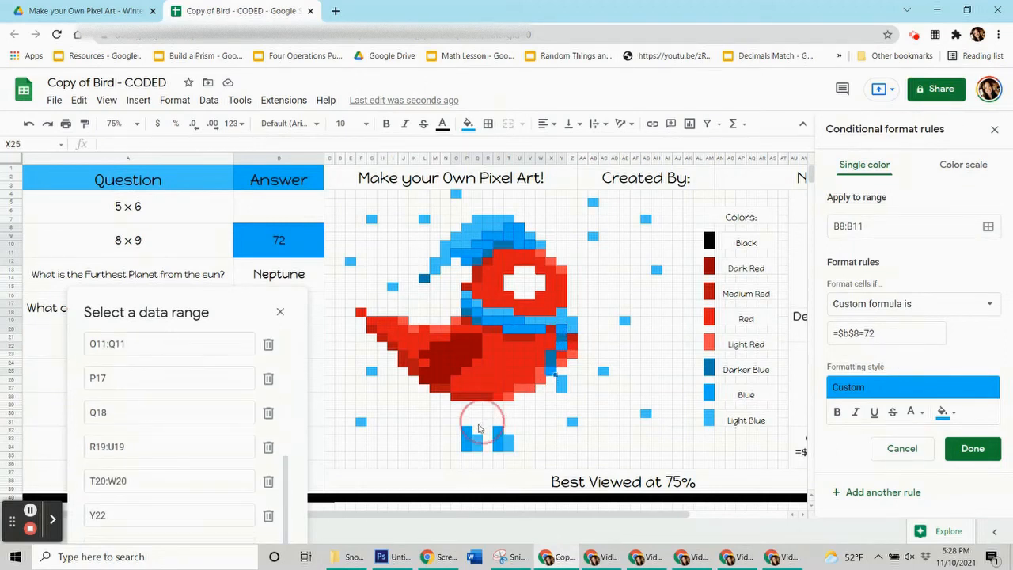
Add the blue feet pixels P32:P34 and S32:S34 to the range, and save the rule.
left_click_drag(466, 432, 502, 447)
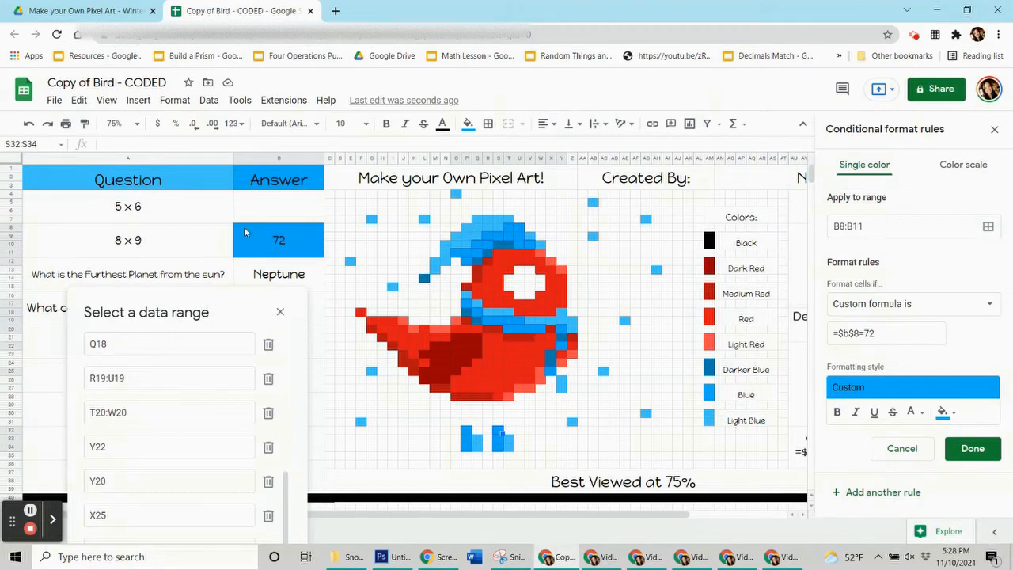
left_click(240, 308)
left_click_drag(239, 210, 246, 181)
left_click(278, 486)
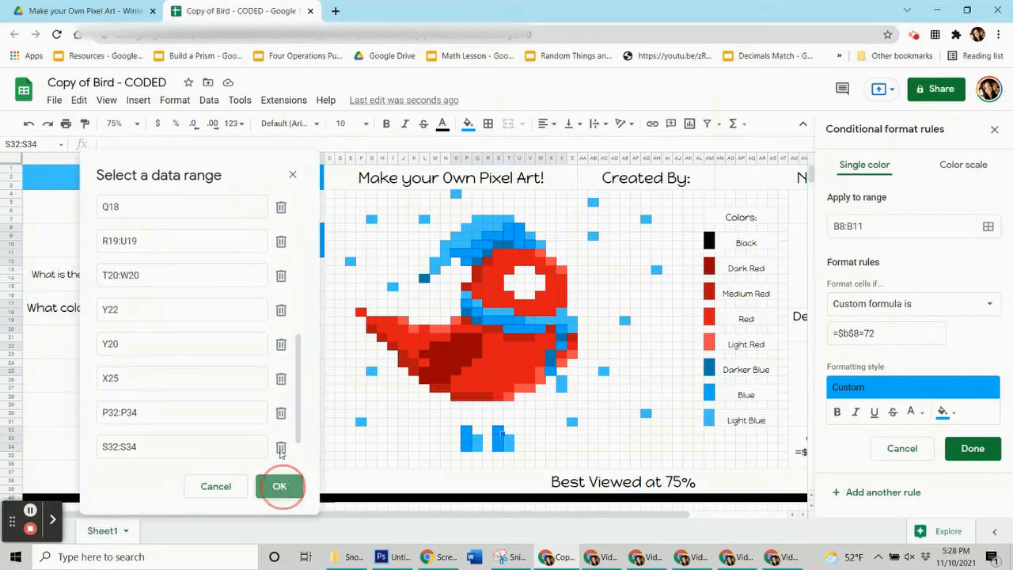
left_click(971, 448)
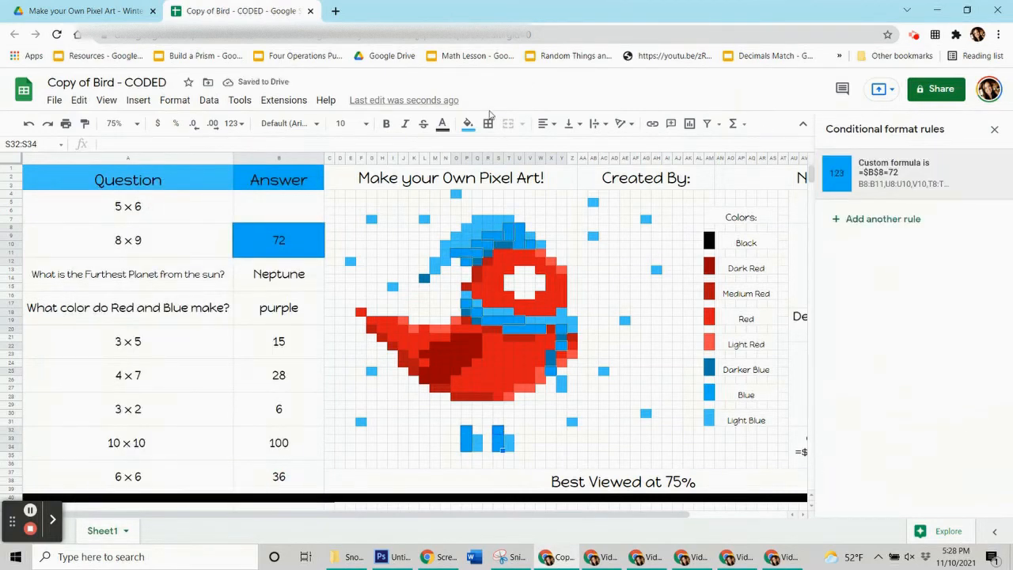
Remove the manual fill colour from the selected blue hat, scarf and feet pixels, and deselect them.
left_click(468, 123)
left_click(507, 361)
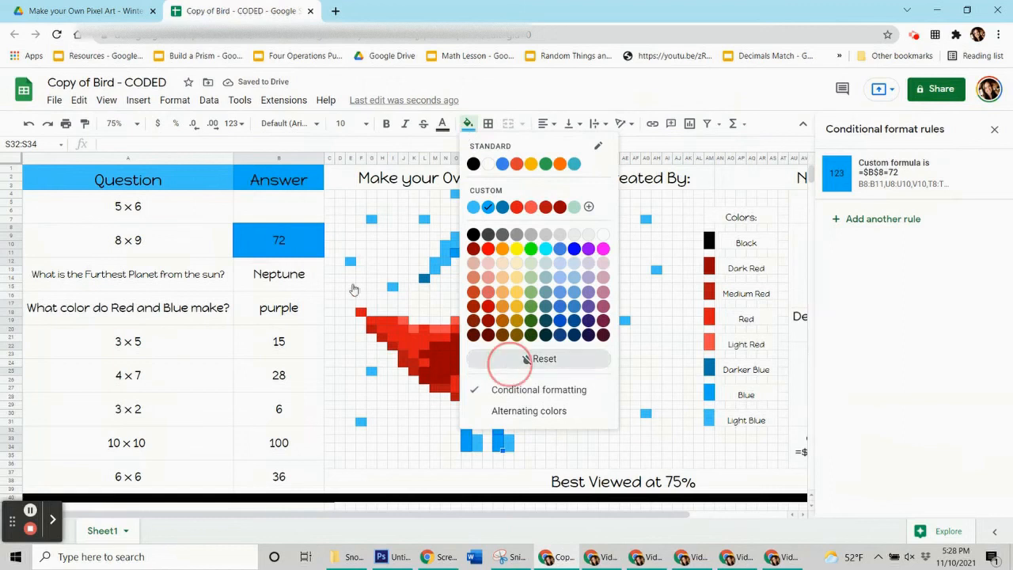
left_click(380, 244)
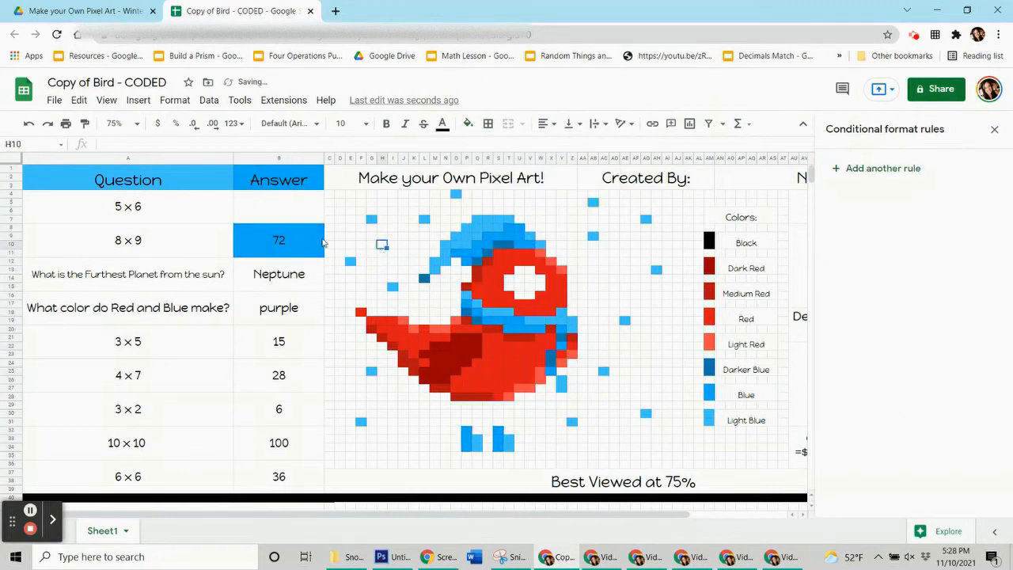
Clear the 8 × 9 answer to test the blue rule.
left_click(324, 243)
key("Delete")
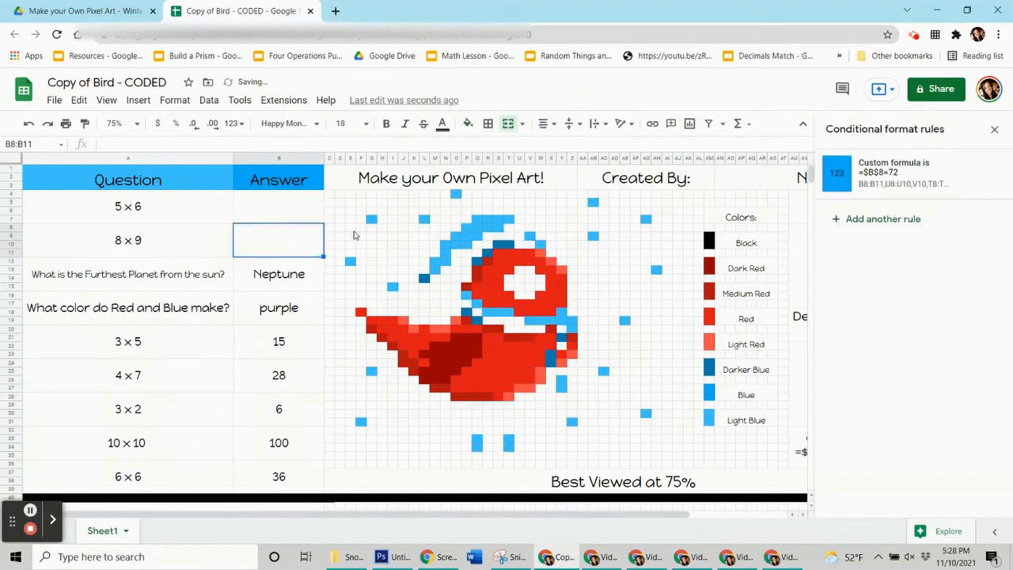
left_click(351, 229)
Check which custom fill colour the light red pixel K20 on the bird's tail uses.
left_click(263, 275)
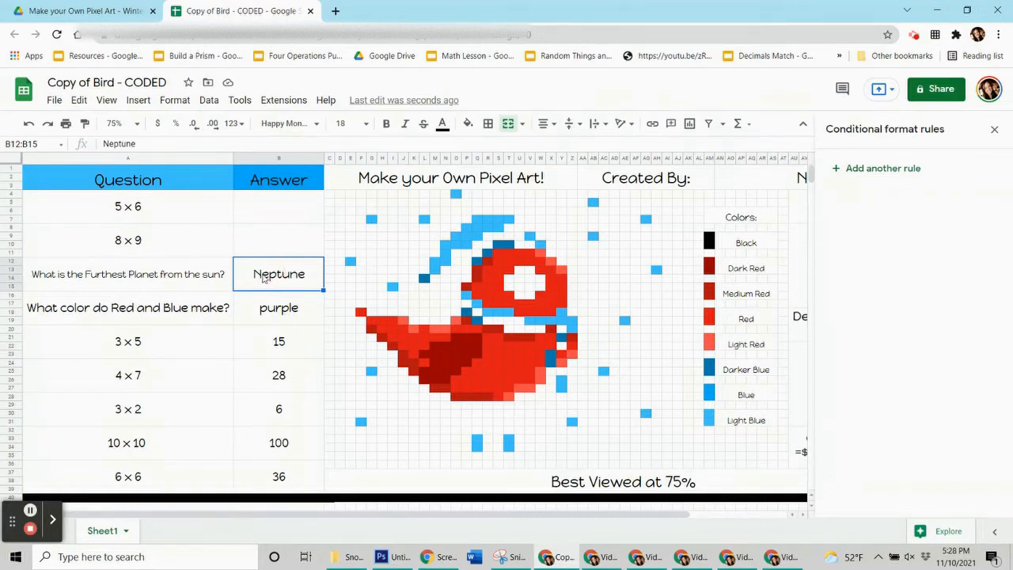
left_click(414, 327)
left_click(471, 124)
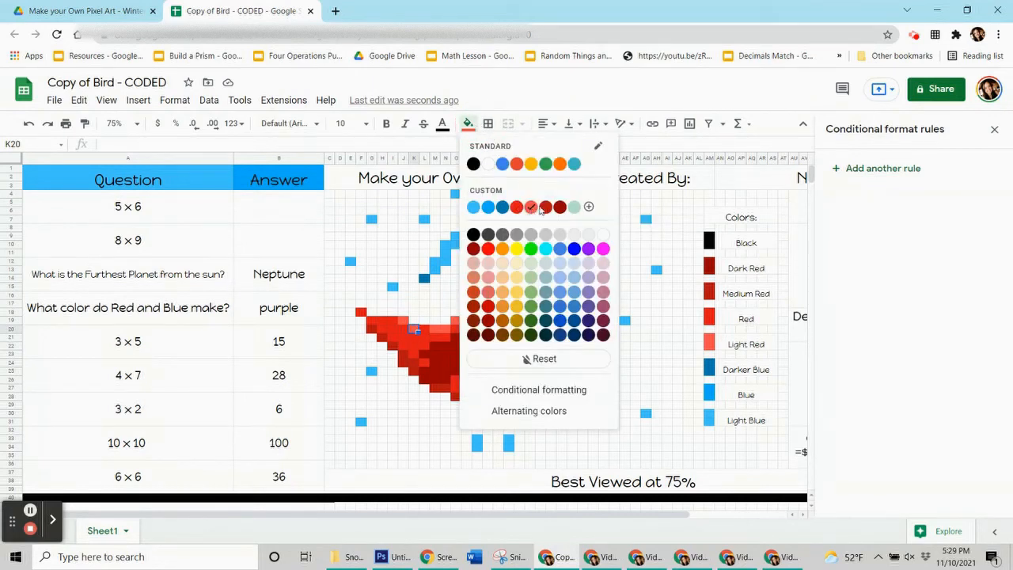
Add a conditional format rule to the furthest-planet answer cell B12:B15 with the custom Light Red fill.
left_click(286, 286)
left_click(287, 281)
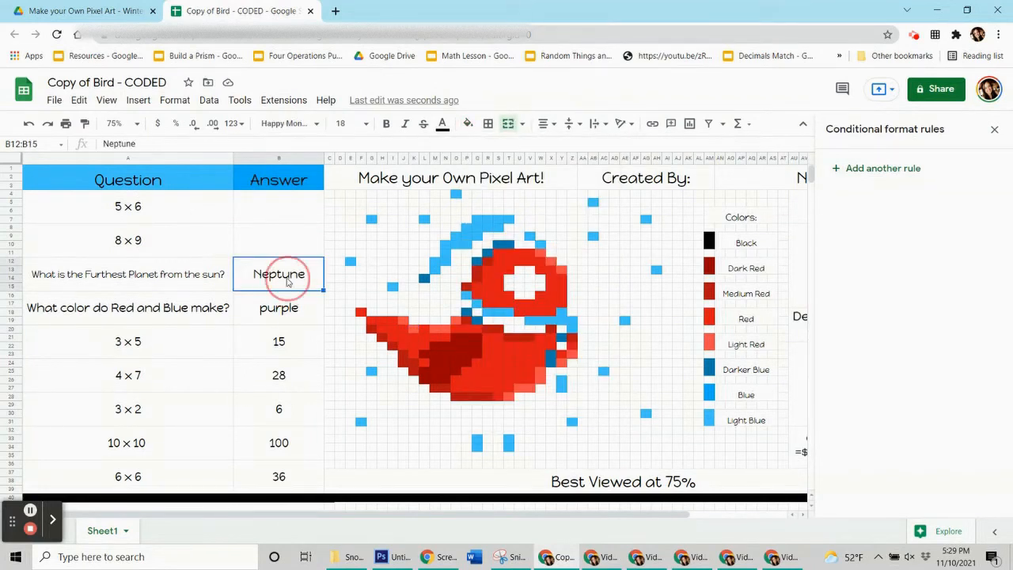
left_click(287, 281)
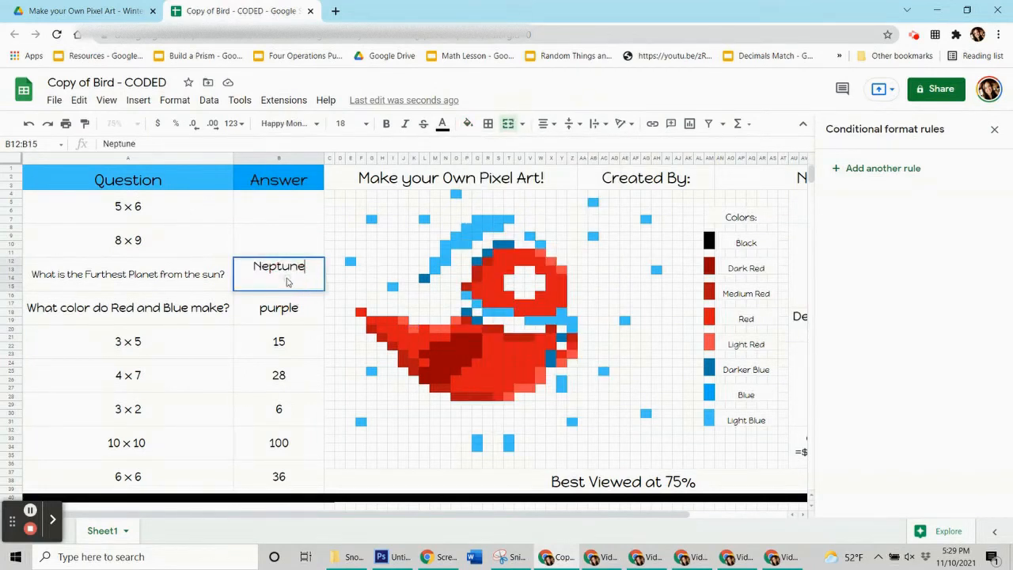
left_click(861, 168)
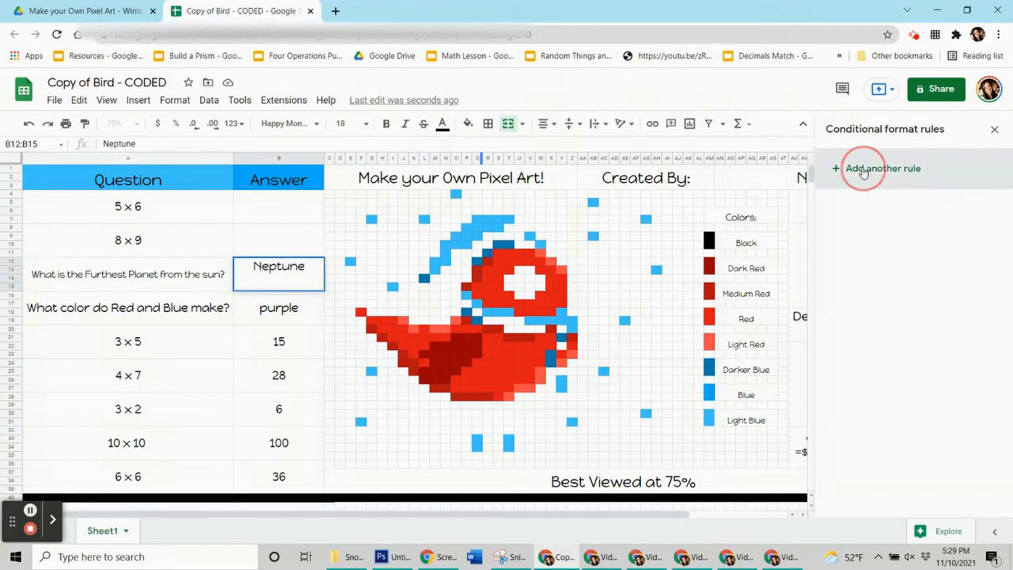
left_click(943, 378)
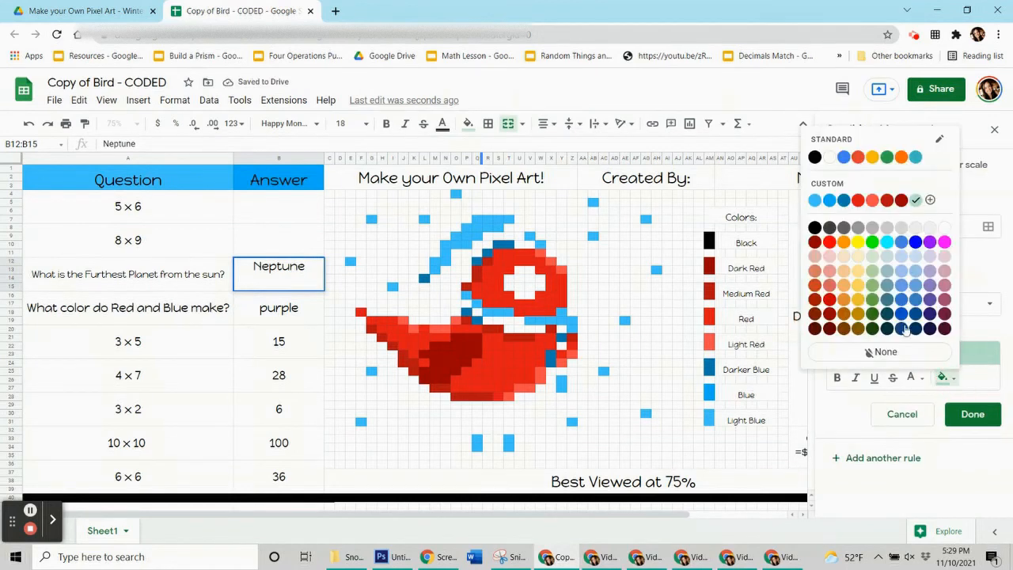
left_click(872, 200)
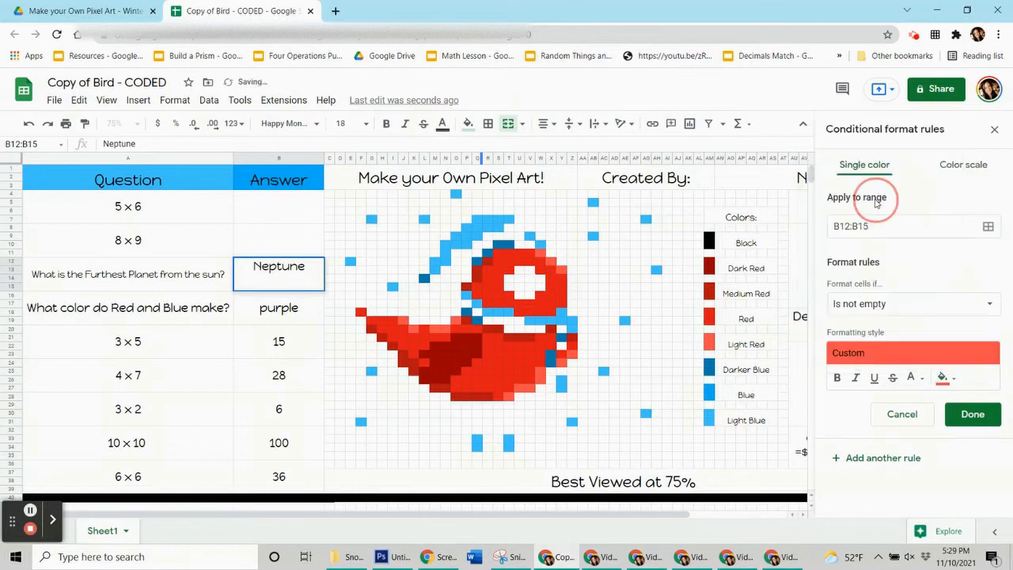
Set the light red rule's condition to the custom formula =$b$12="neptune".
left_click(933, 307)
scroll(918, 332, "down", 5)
left_click(916, 524)
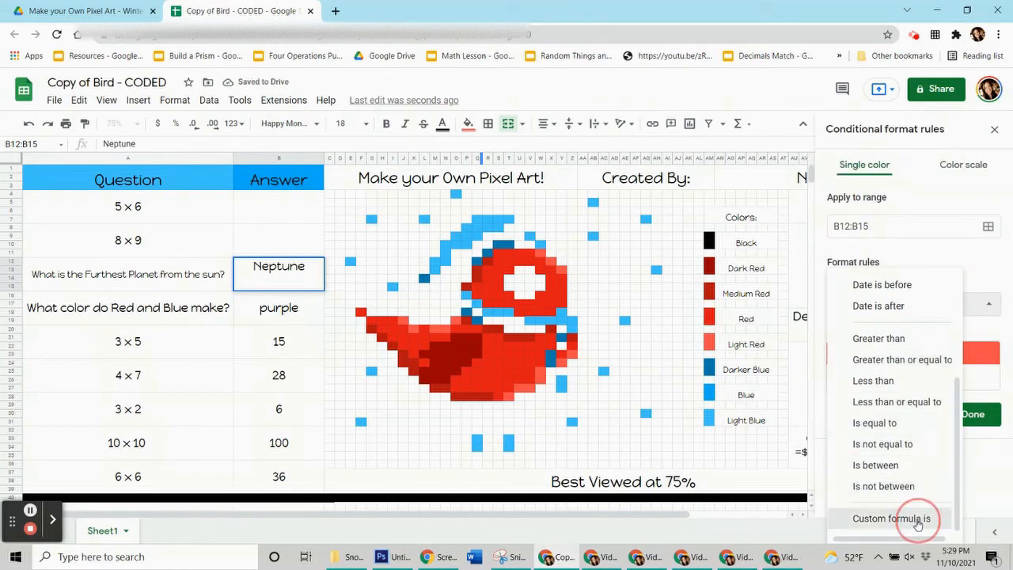
left_click(860, 336)
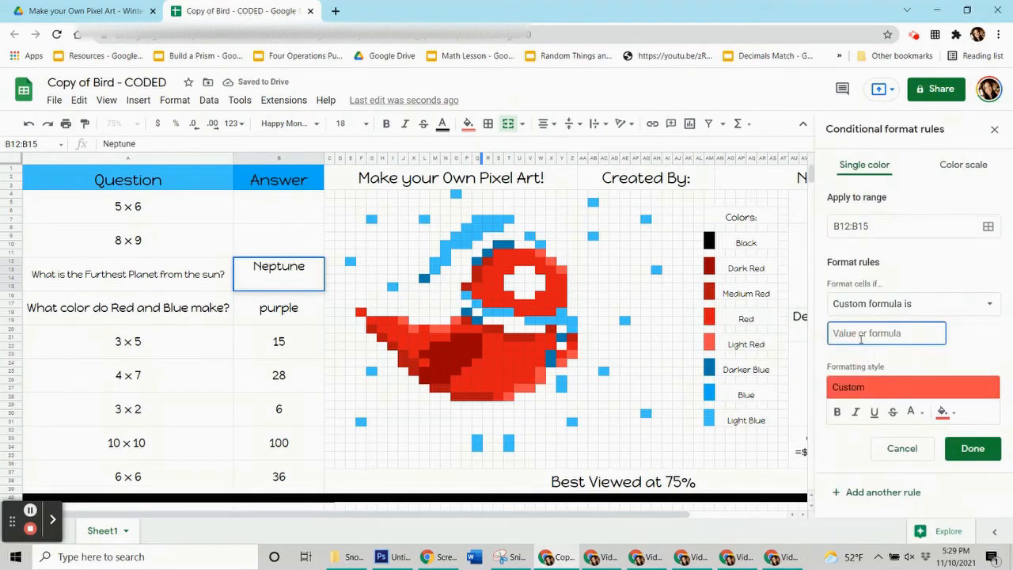
type("=$b$12")
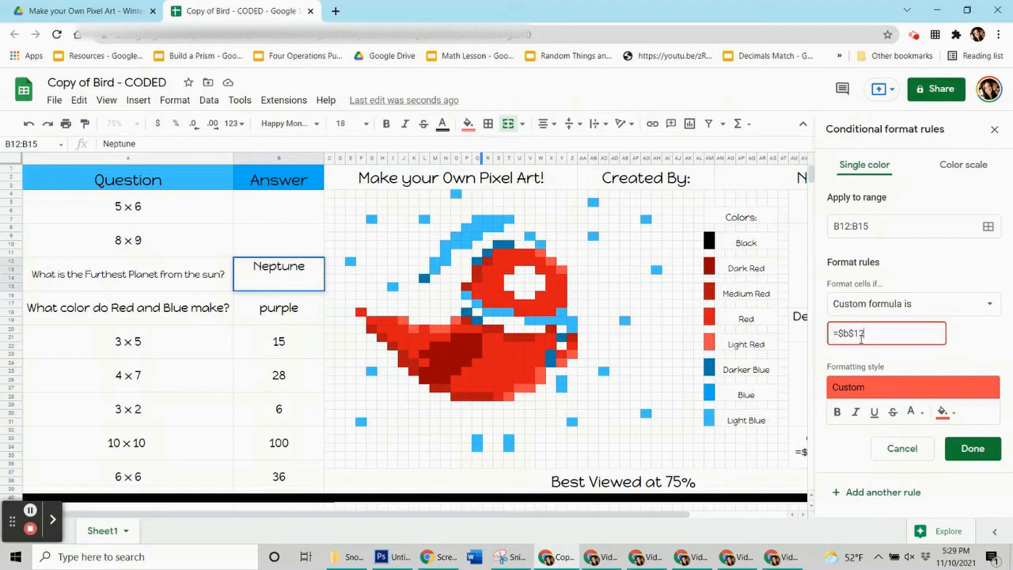
type("neptune")
left_click(868, 334)
type("\"")
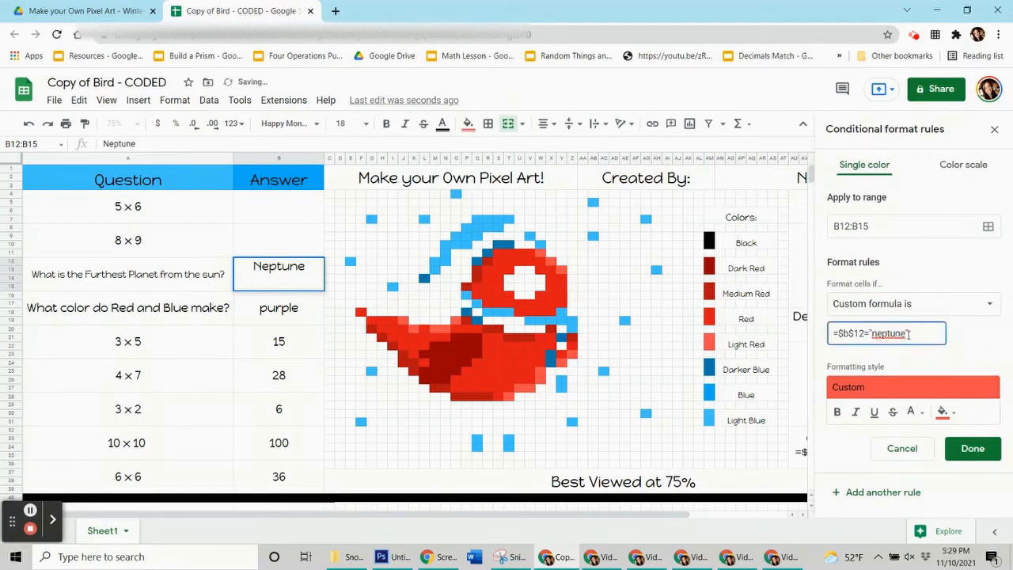
Add the light red tail and belly pixels J19, K20, M20:N20, O19, T28, U27:V27 and W25:W26 to the light red rule's range.
left_click(847, 333)
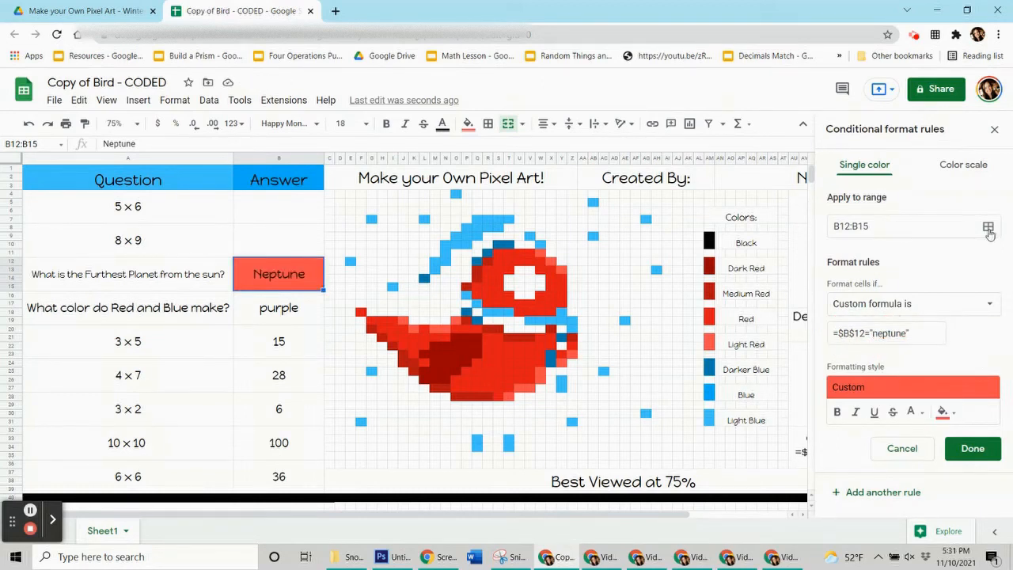
left_click(987, 227)
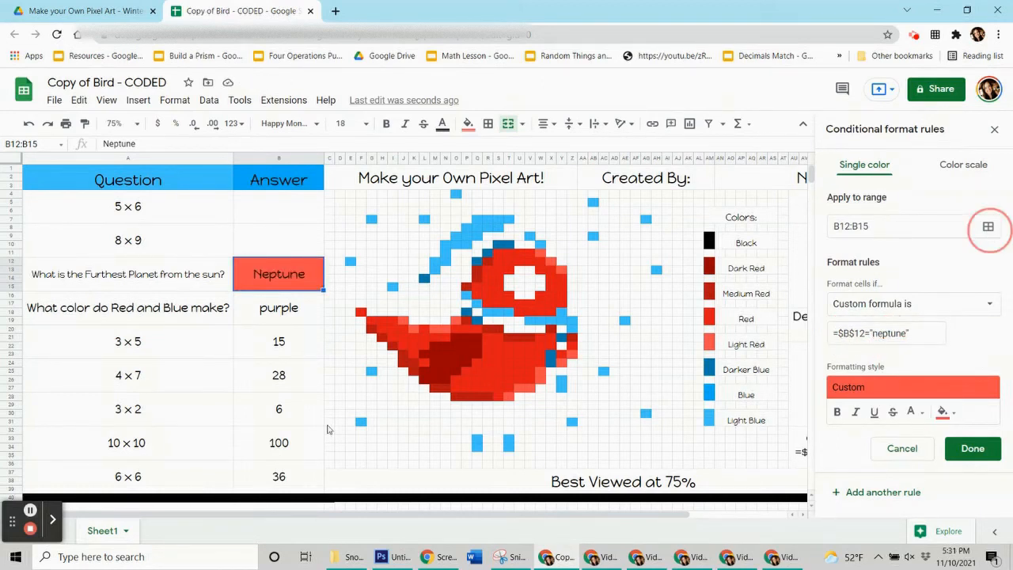
left_click_drag(556, 238, 229, 116)
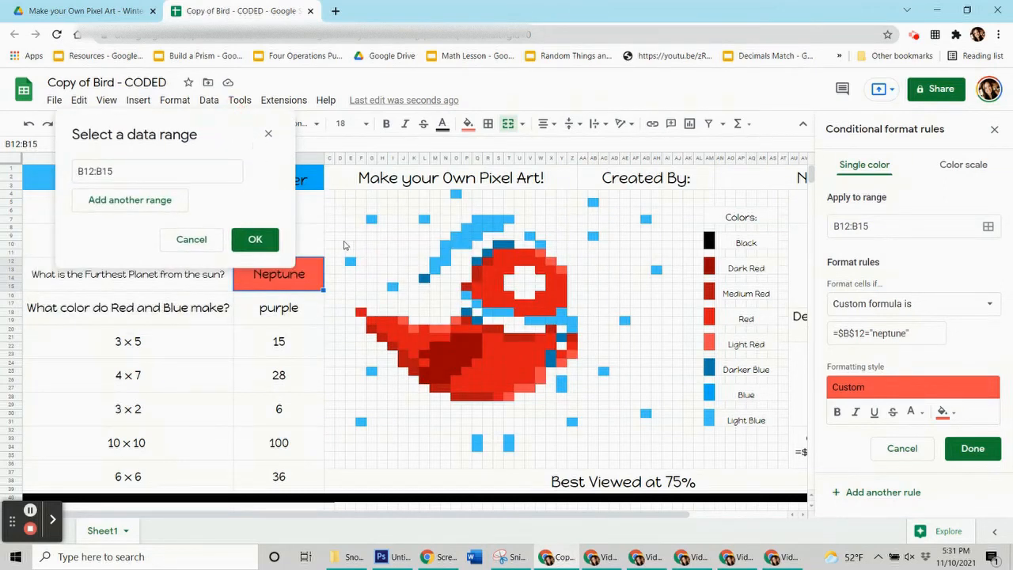
left_click(404, 321, "ctrl")
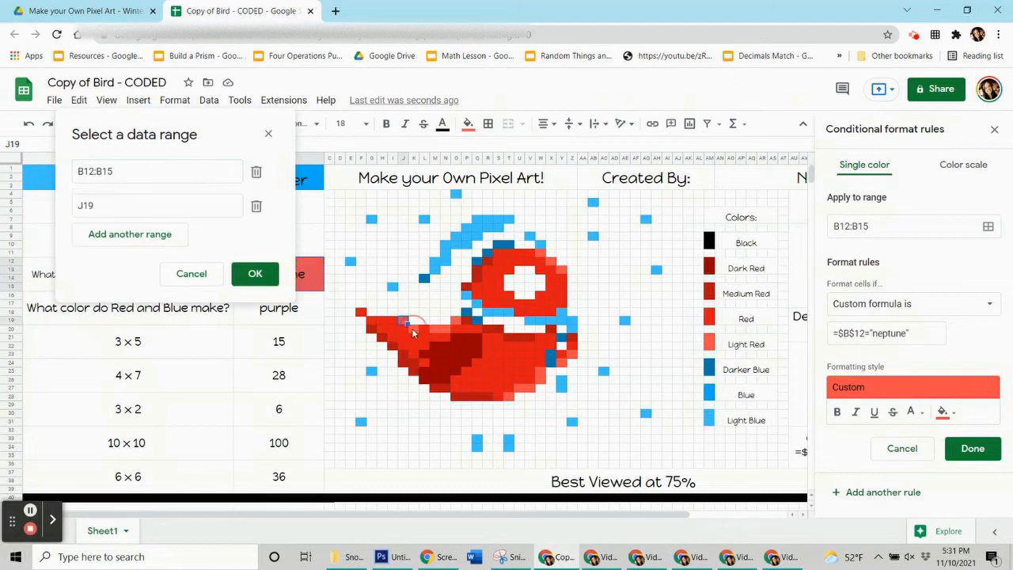
left_click(413, 328, "ctrl")
left_click_drag(434, 330, 444, 330)
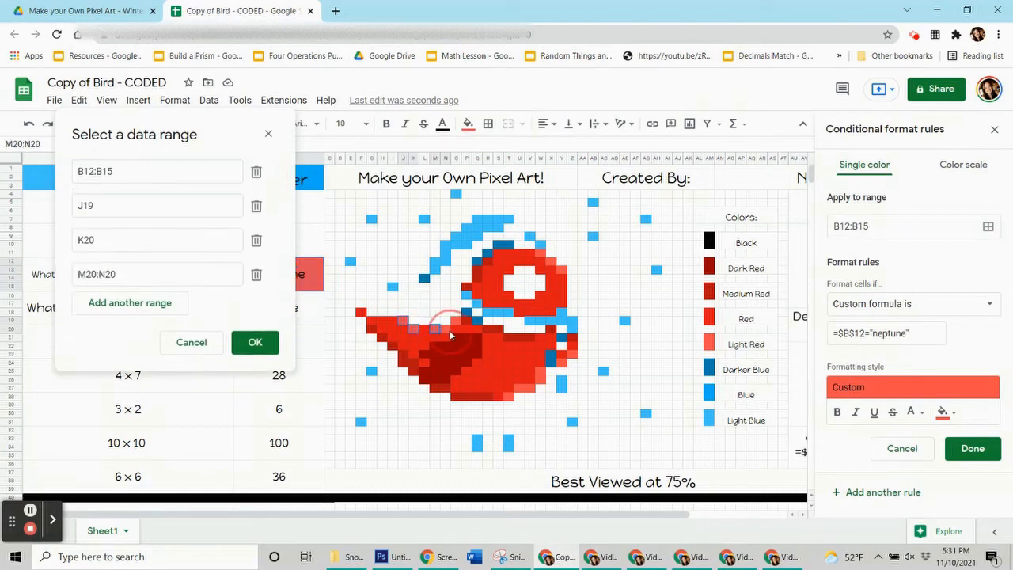
left_click(456, 322, "ctrl")
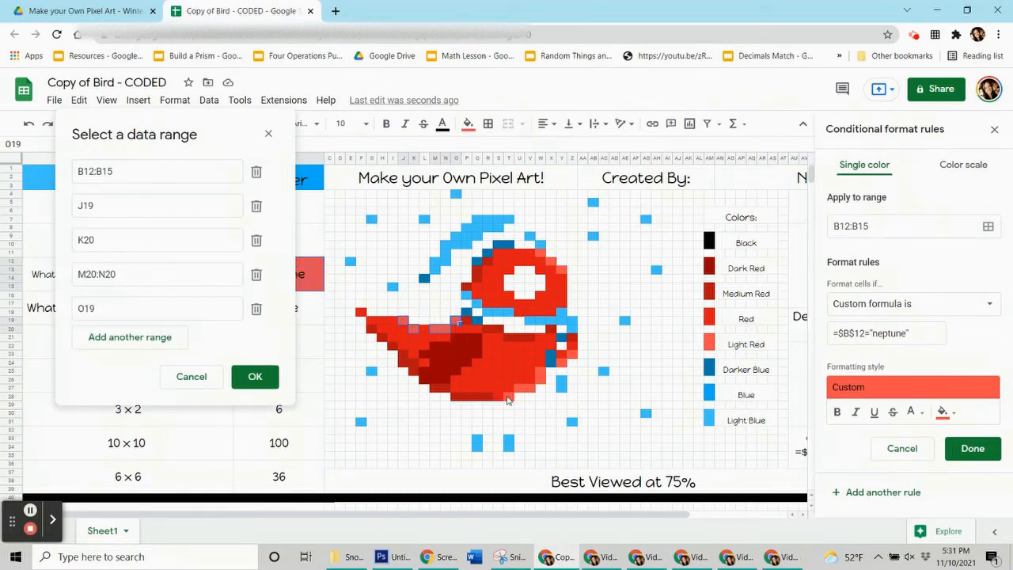
left_click(510, 395, "ctrl")
left_click_drag(519, 387, 540, 379)
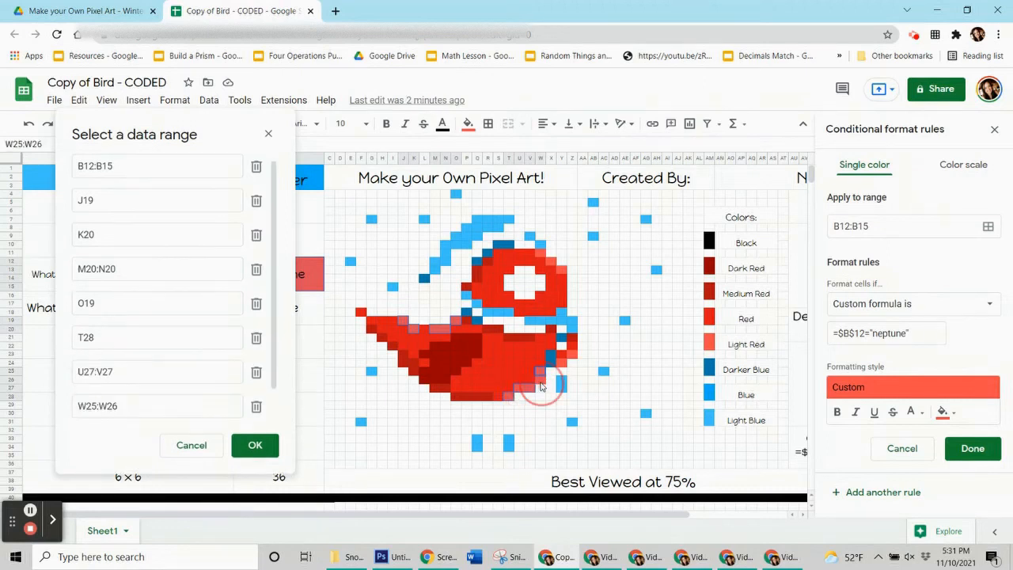
Add the remaining light red pixels Y24, Z23, W11, X12 and Y13 to the rule's range and save the rule.
left_click(567, 361, "ctrl")
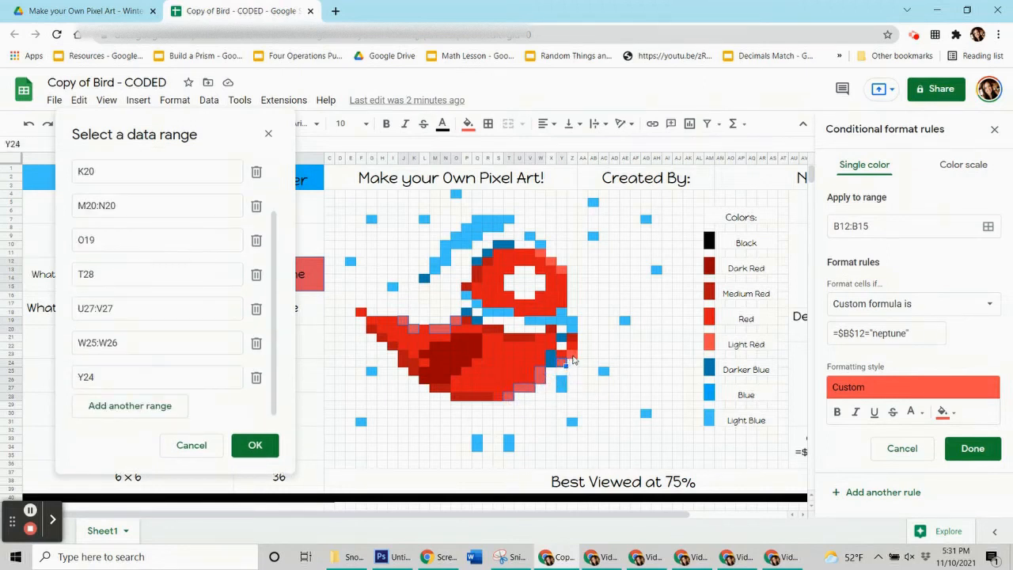
left_click(573, 356, "ctrl")
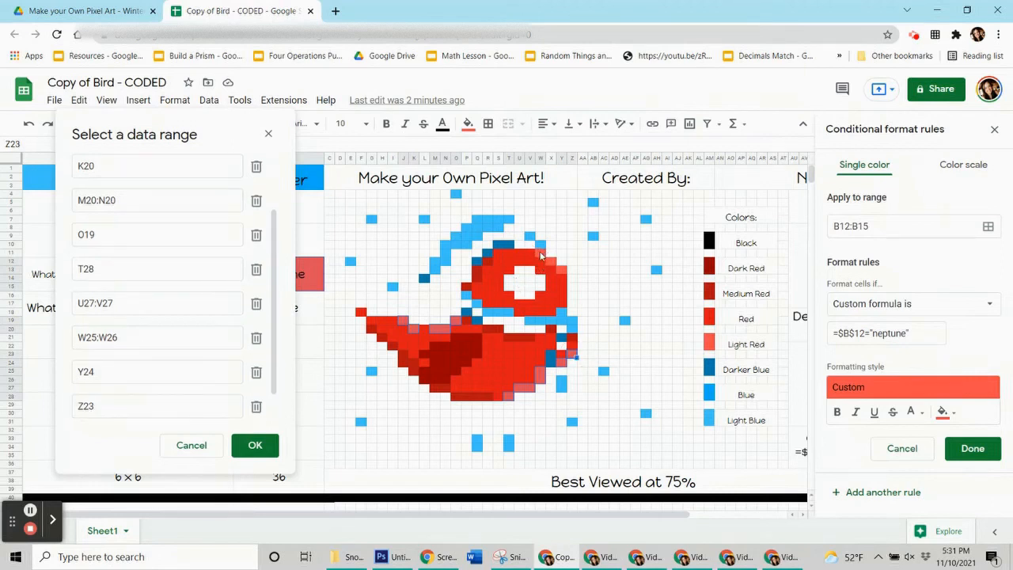
left_click(552, 265, "ctrl")
left_click(558, 270, "ctrl")
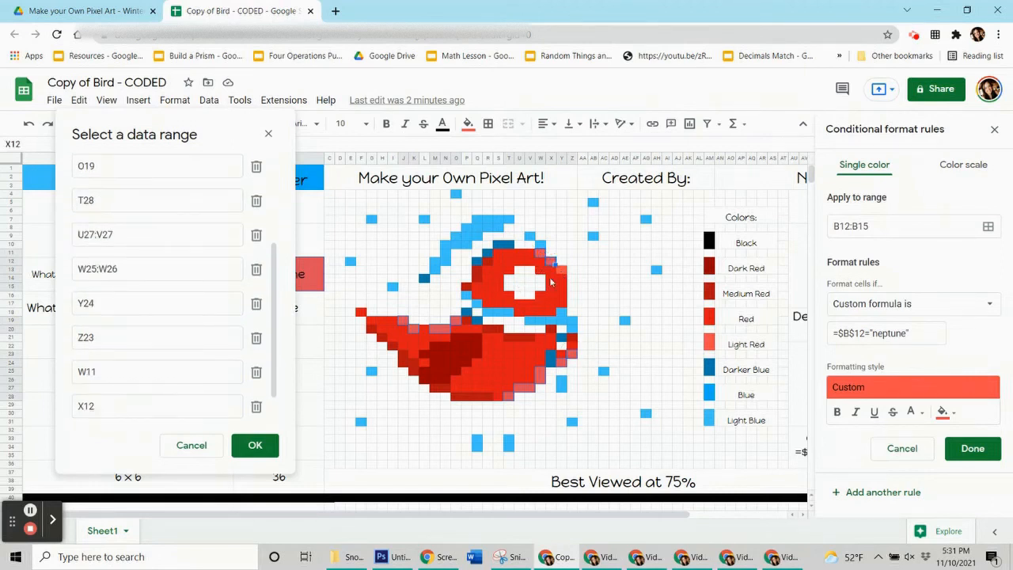
left_click(564, 276, "ctrl")
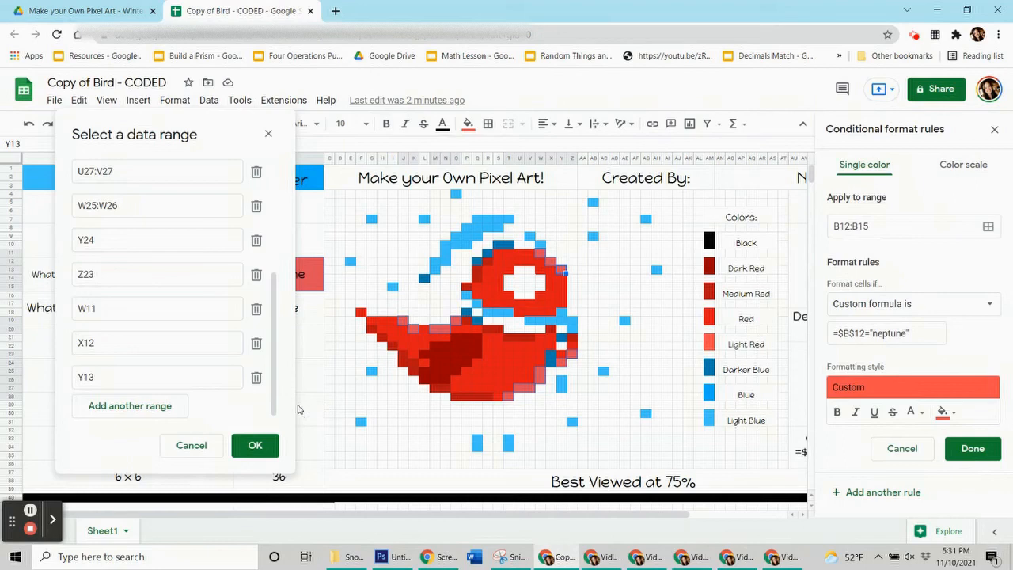
left_click(254, 446)
left_click(972, 449)
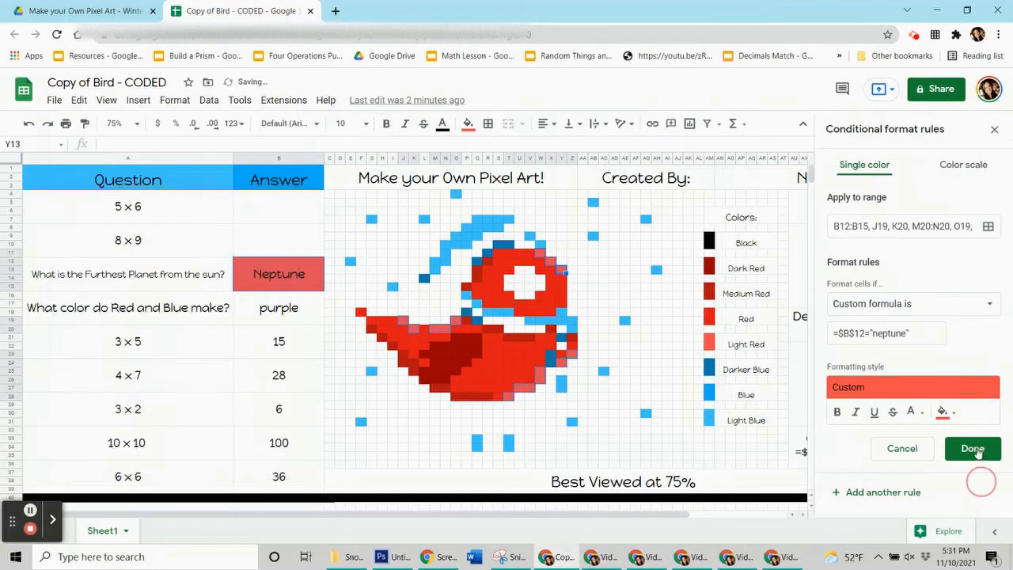
Reset the light red pixels' own fill and clear the furthest-planet answer to test the rule.
left_click(468, 124)
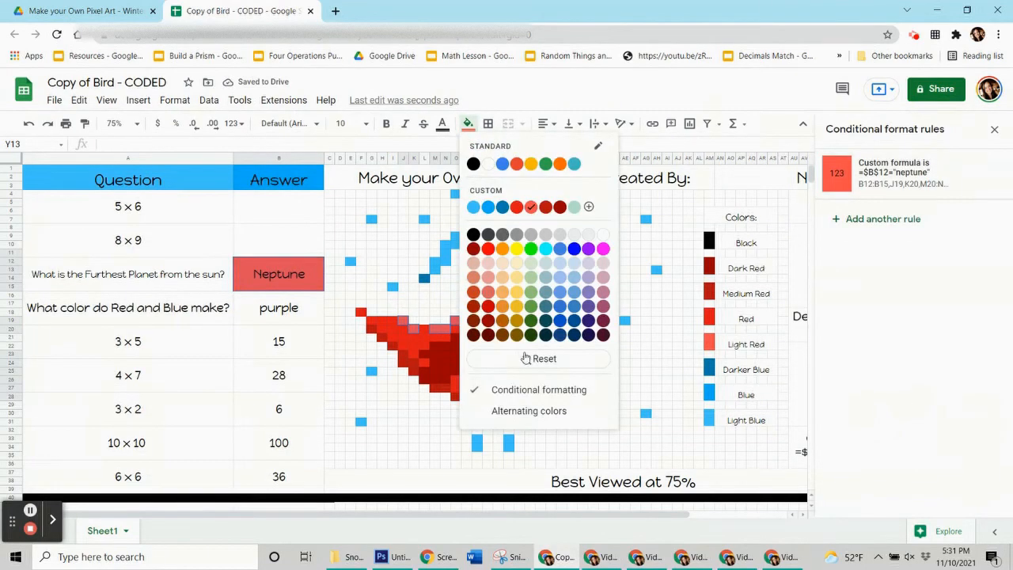
left_click(532, 360)
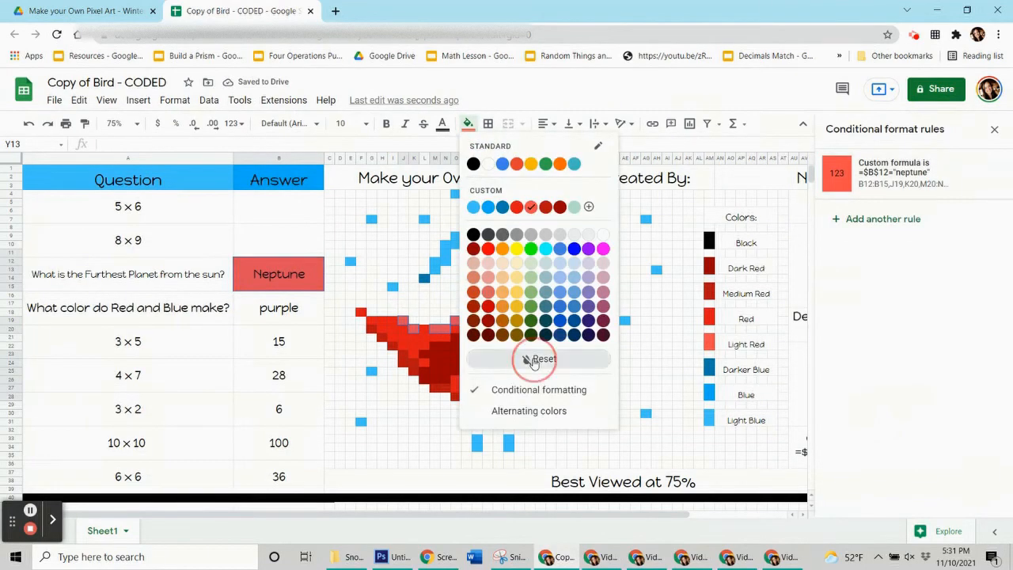
left_click(263, 313)
key("Up")
key("Delete")
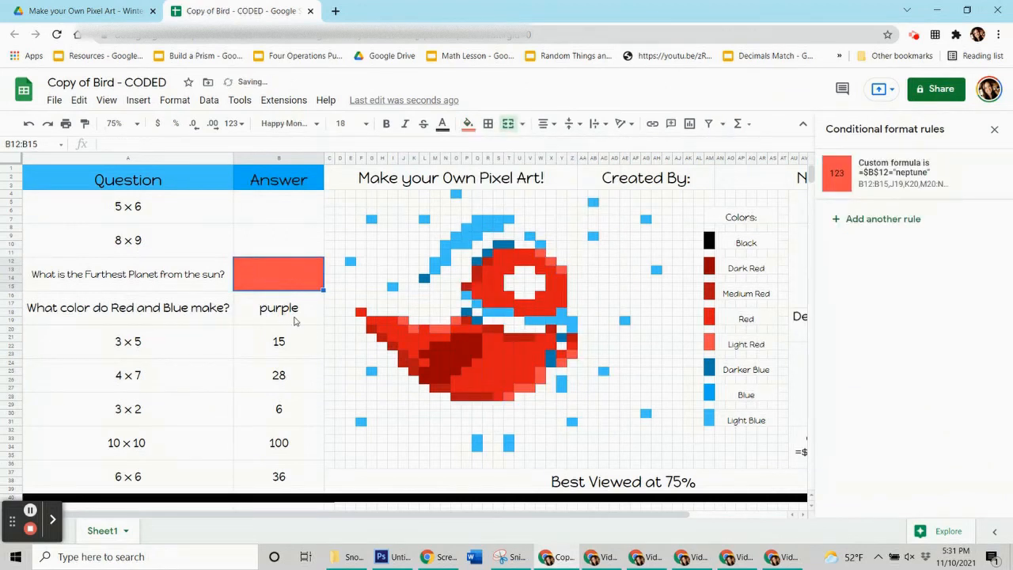
Test the light red rule by entering Neptune as the furthest-planet answer and clearing it again.
left_click(293, 321)
left_click(308, 277)
type("Neptune")
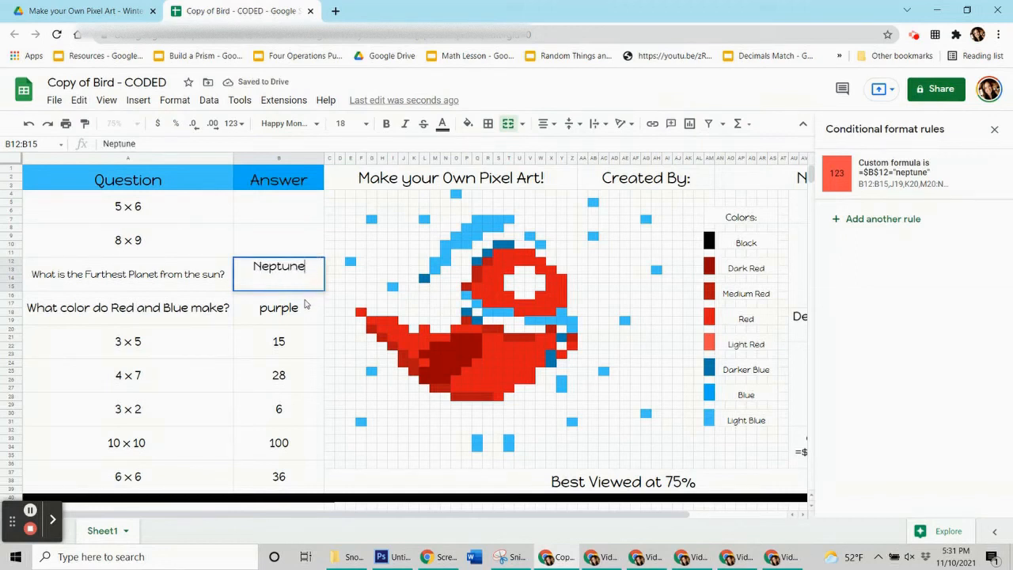
left_click(300, 299)
left_click(294, 273)
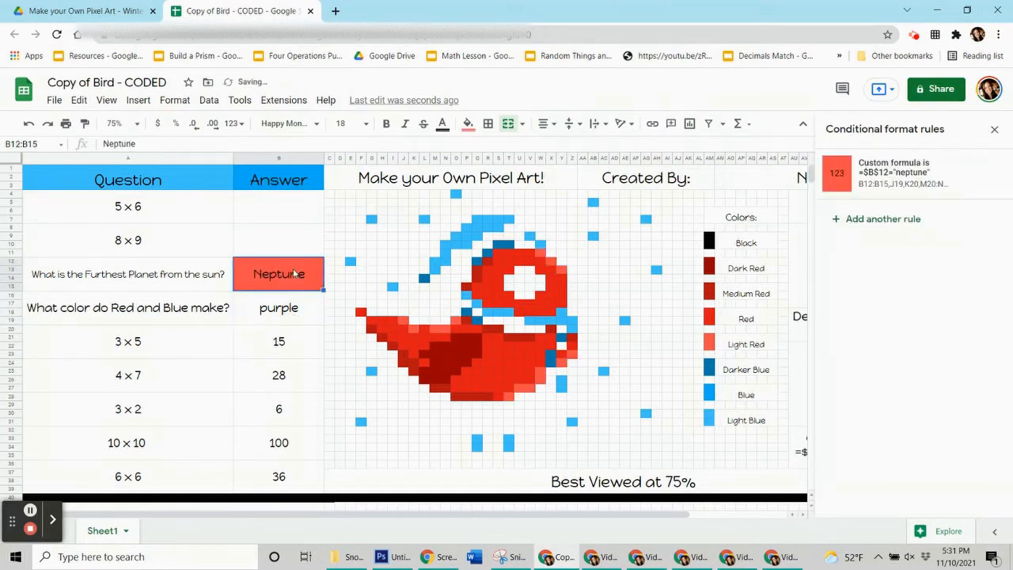
left_click(293, 253)
left_click(288, 277)
left_click(285, 303)
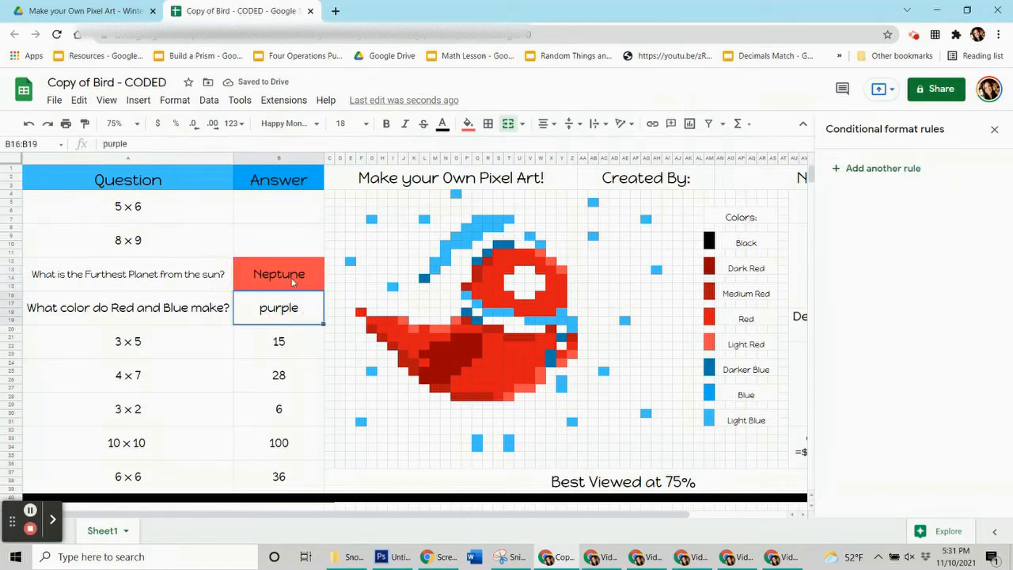
key("Up")
key("Delete")
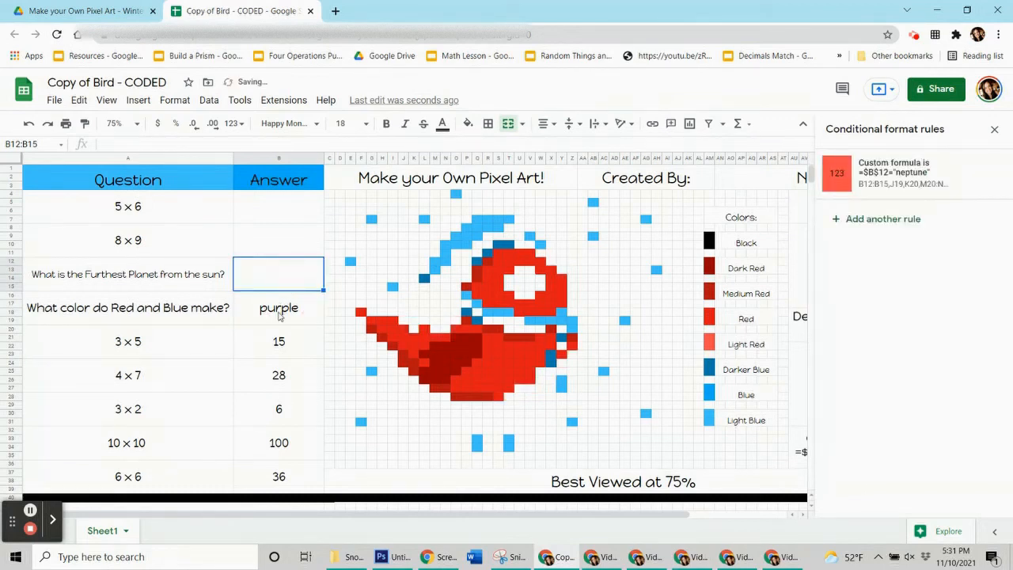
Check which custom fill colour the darker blue pixel S10 above the bird's head uses.
left_click(279, 315)
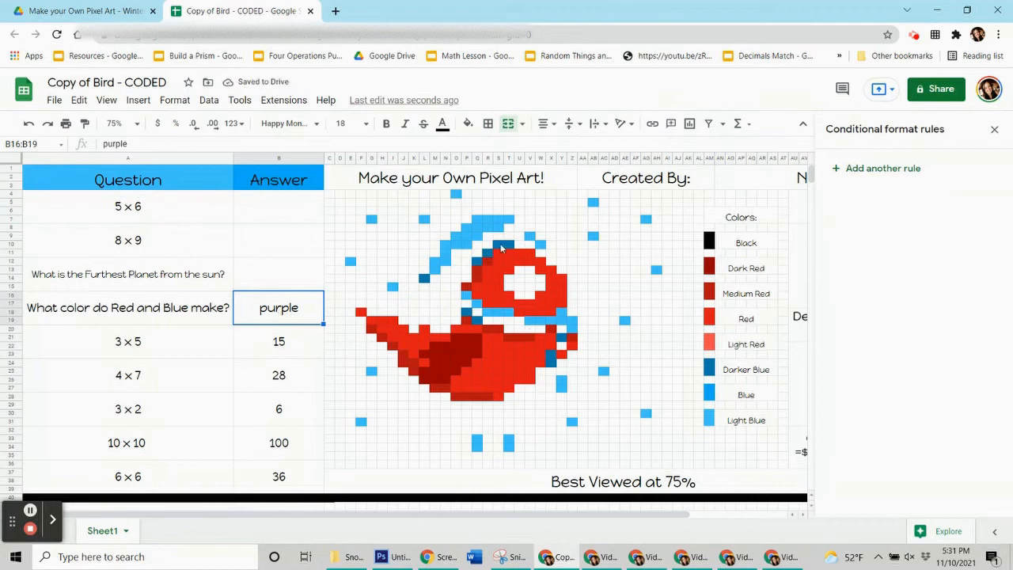
left_click(501, 247)
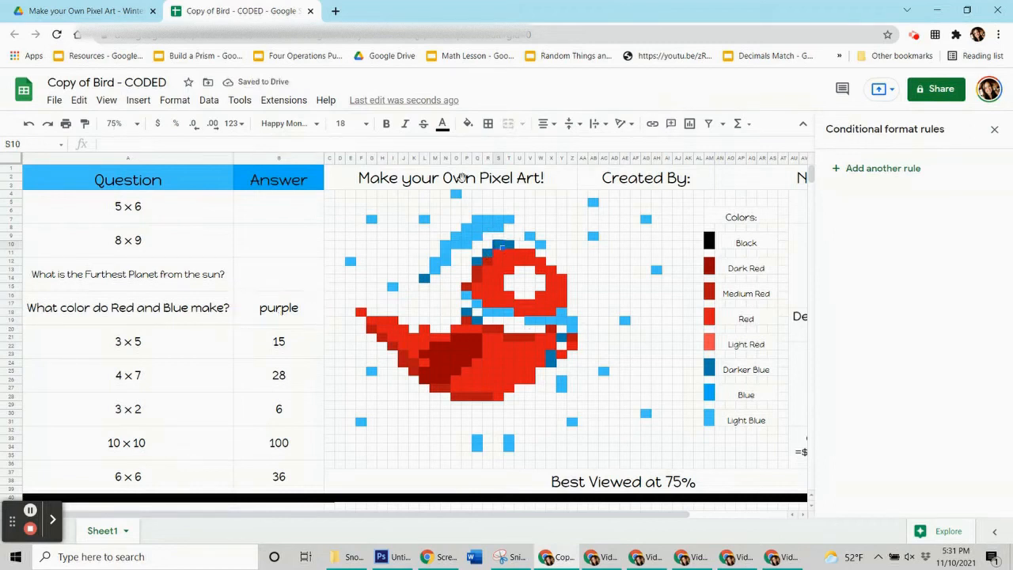
left_click(467, 124)
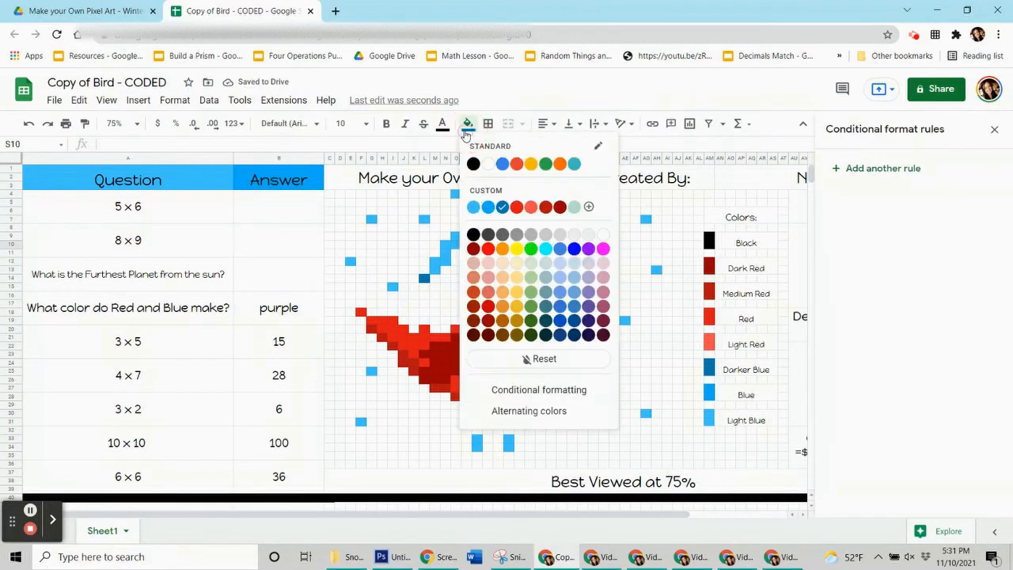
Add a conditional format rule to the red-and-blue question's answer cell B16:B19 with the custom Darker Blue fill.
left_click(283, 306)
left_click(852, 170)
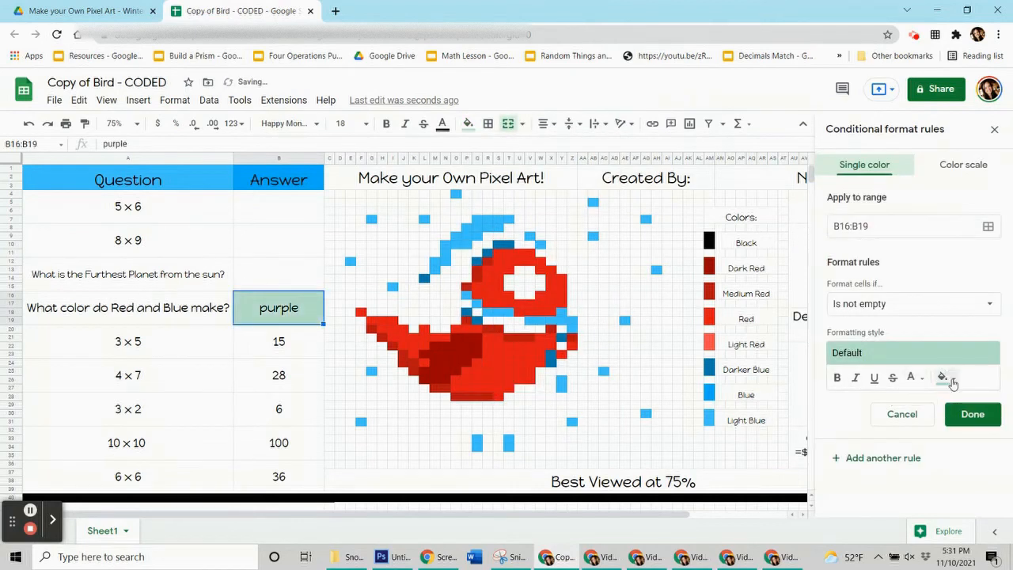
left_click(944, 376)
left_click(843, 200)
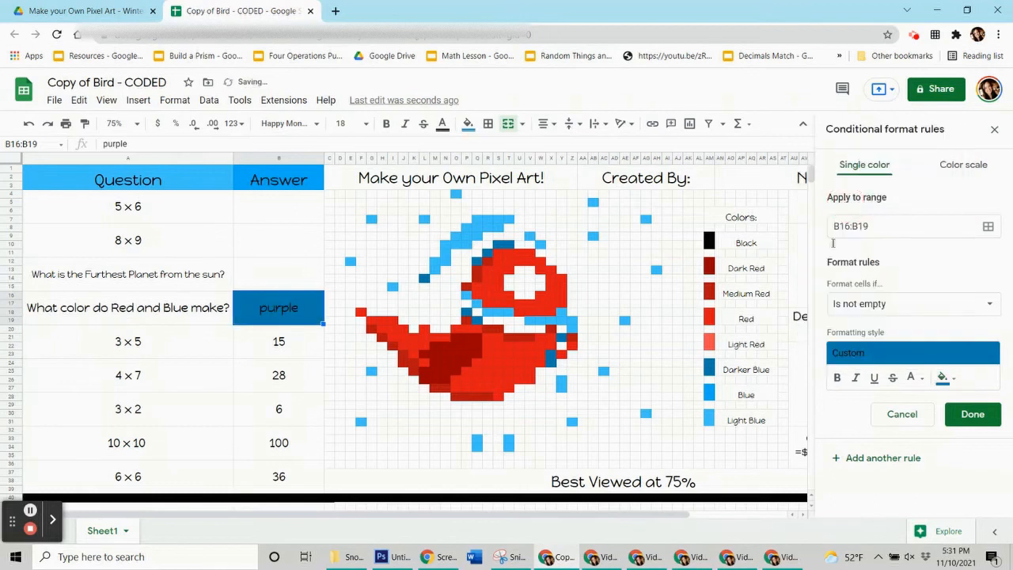
Set the darker blue rule's condition to the custom formula =$b$16="purple".
left_click(890, 308)
scroll(870, 396, "down", 5)
left_click(909, 518)
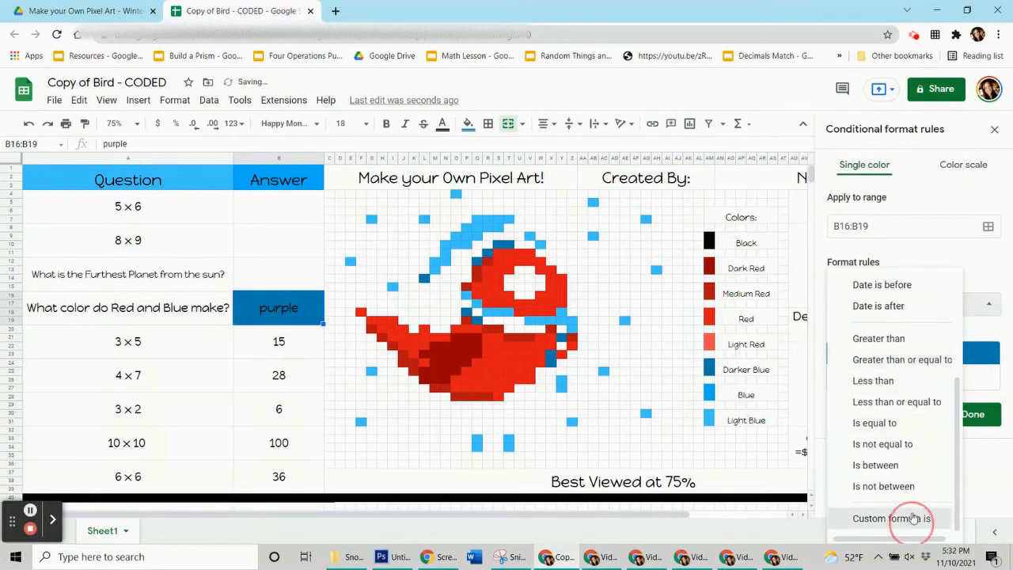
left_click(874, 336)
type("=$b$")
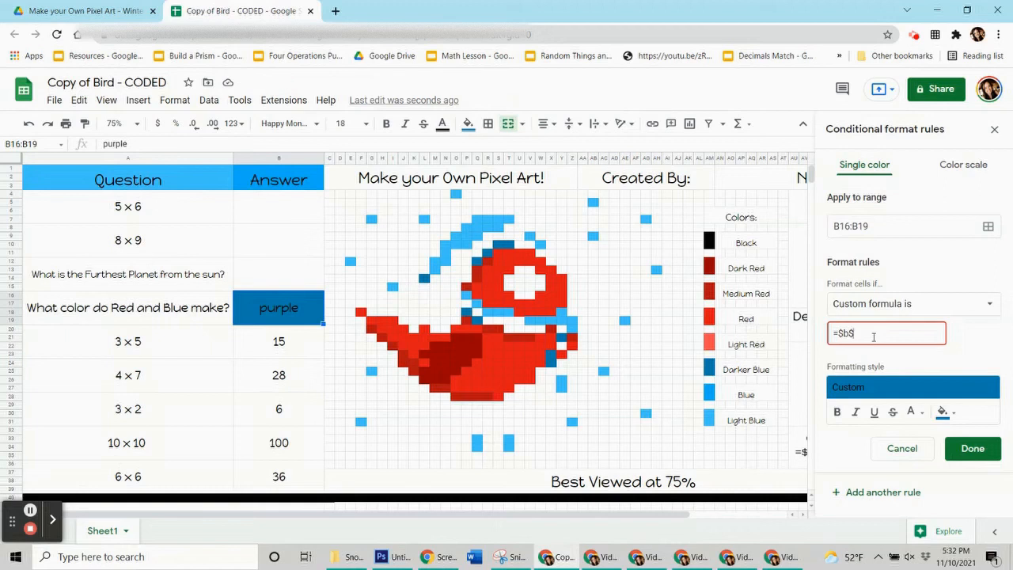
type("16=\"purple")
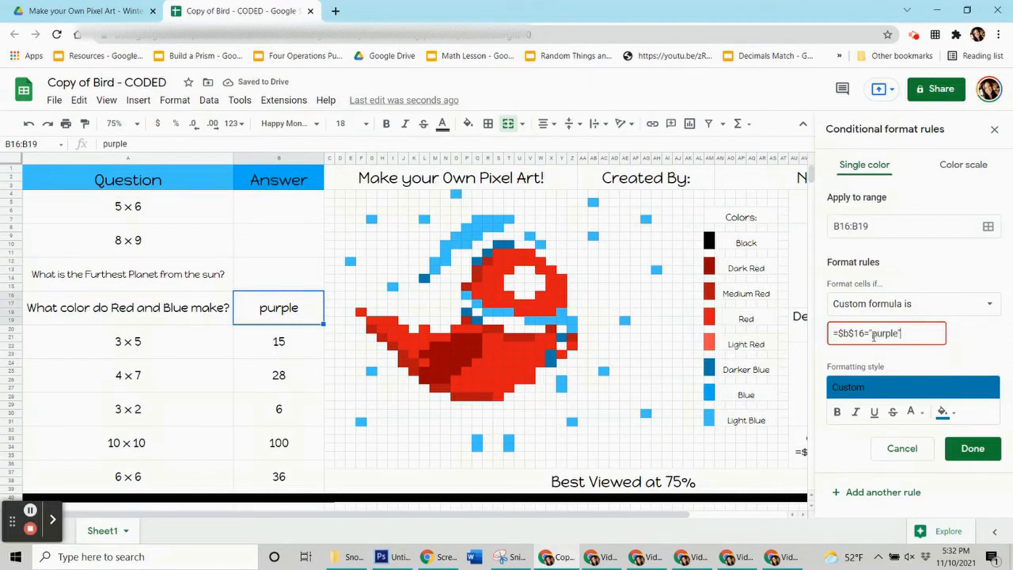
Extend the darker blue rule to L14, S10:T10, R11, Q12, P18, Q19, Y22 and the two adjoining darker blue pixels, and save it.
left_click(987, 226)
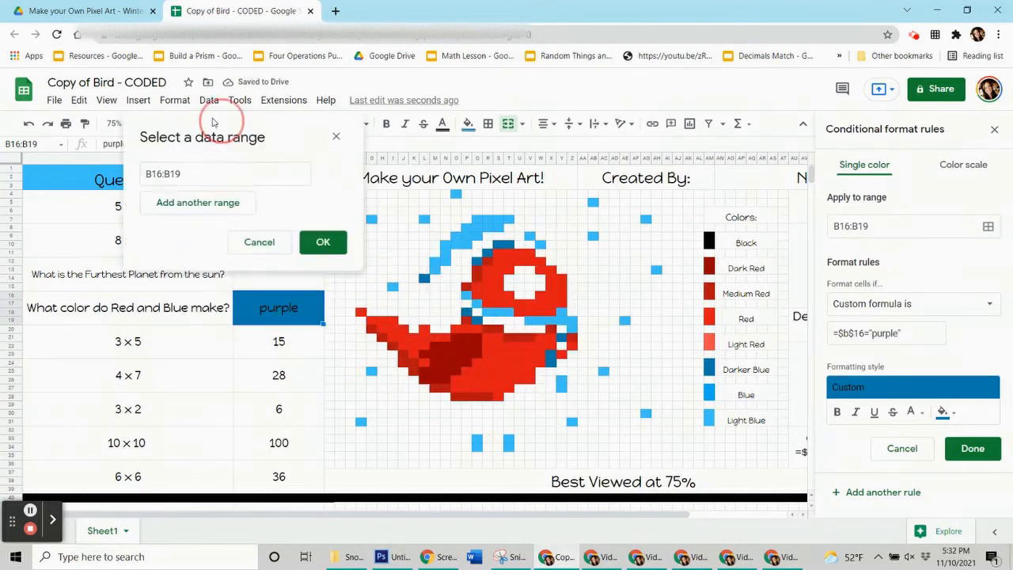
left_click_drag(212, 123, 210, 121)
left_click(423, 279, "ctrl")
left_click_drag(509, 244, 499, 244)
left_click(487, 253, "ctrl")
left_click(477, 262, "ctrl")
left_click(467, 314, "ctrl")
left_click(478, 322, "ctrl")
left_click(562, 348, "ctrl")
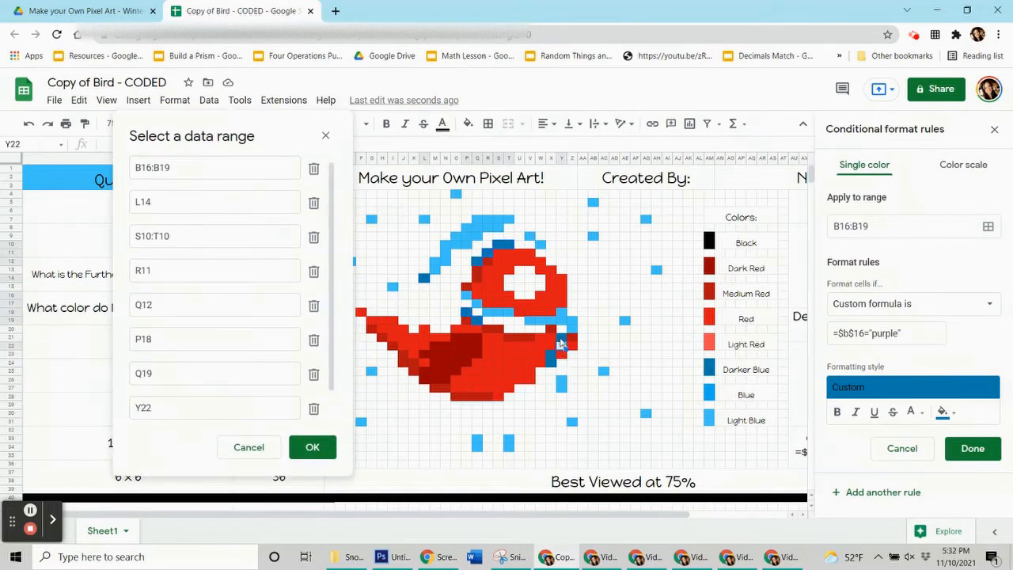
left_click_drag(552, 356, 552, 365, "ctrl")
left_click(312, 447)
left_click(971, 448)
Reset the darker blue pixels' own fill and clear the purple answer to test the rule.
left_click(468, 124)
left_click(309, 314)
key("Delete")
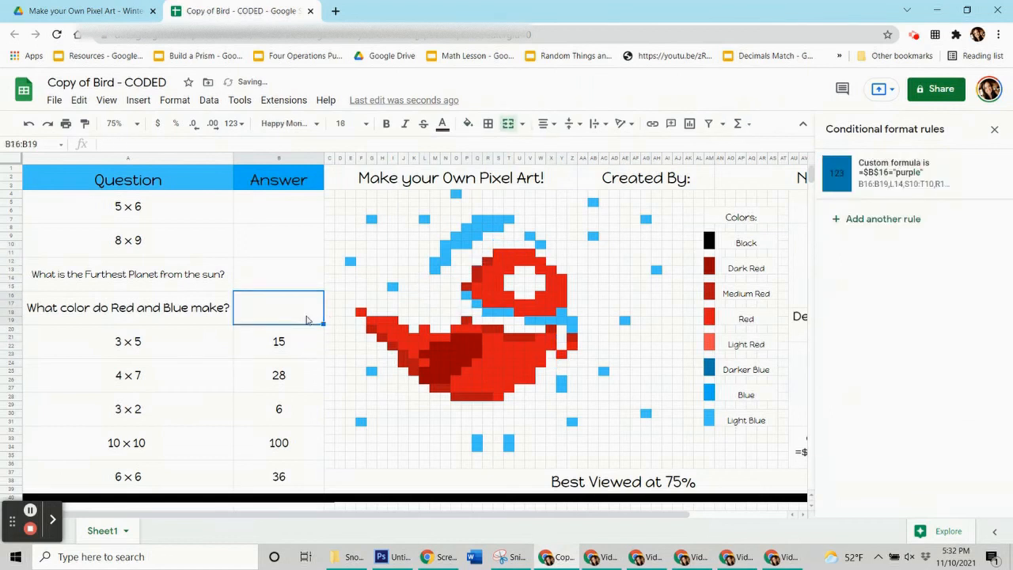
Add a conditional format rule to the 3 × 5 answer cell B20:B23 with the bird's custom Red fill.
left_click(289, 349)
left_click(497, 346)
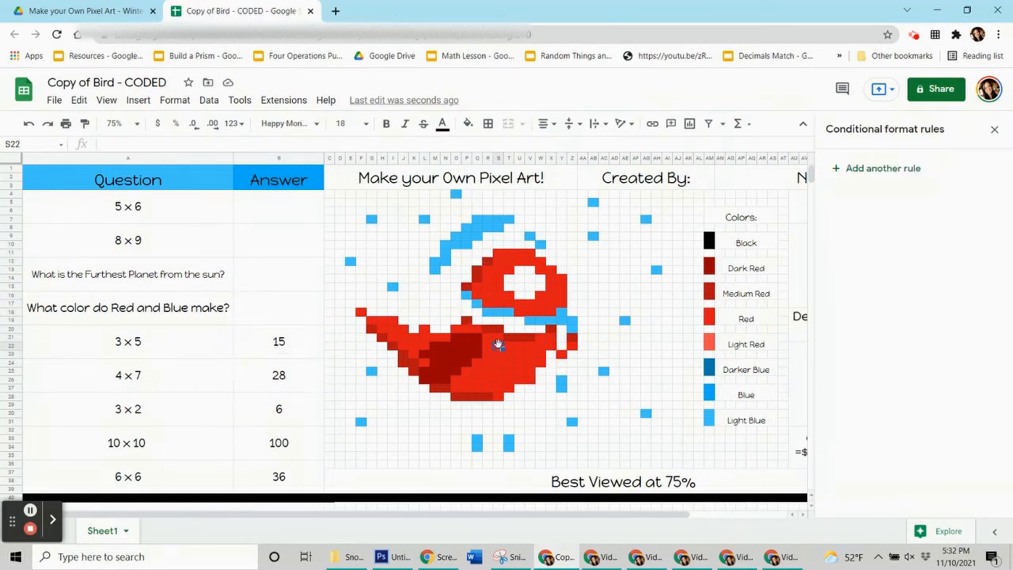
left_click(279, 341)
left_click(882, 167)
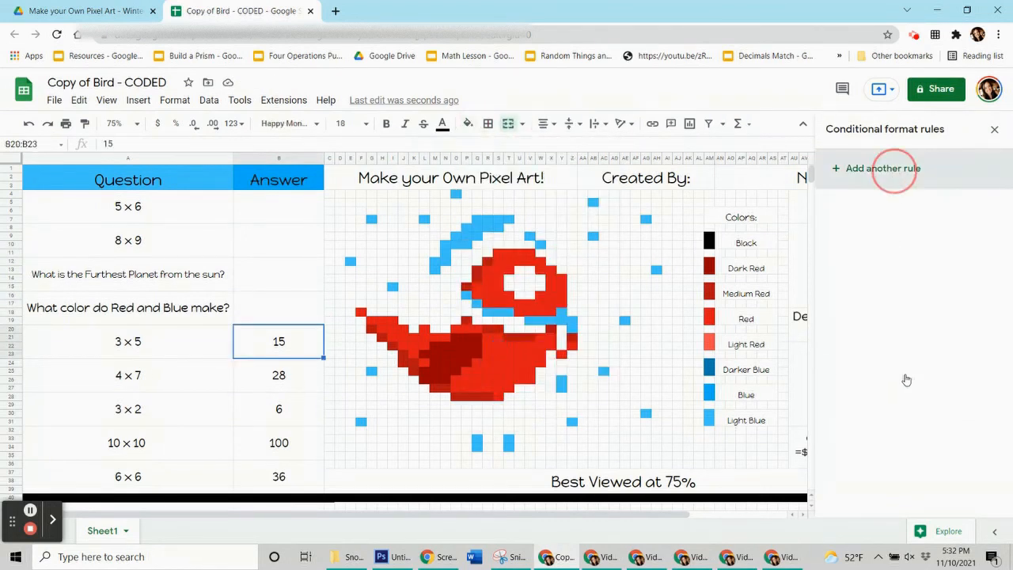
left_click(943, 378)
left_click(858, 200)
Set the red rule's condition to the custom formula =$b$20=15.
left_click(926, 309)
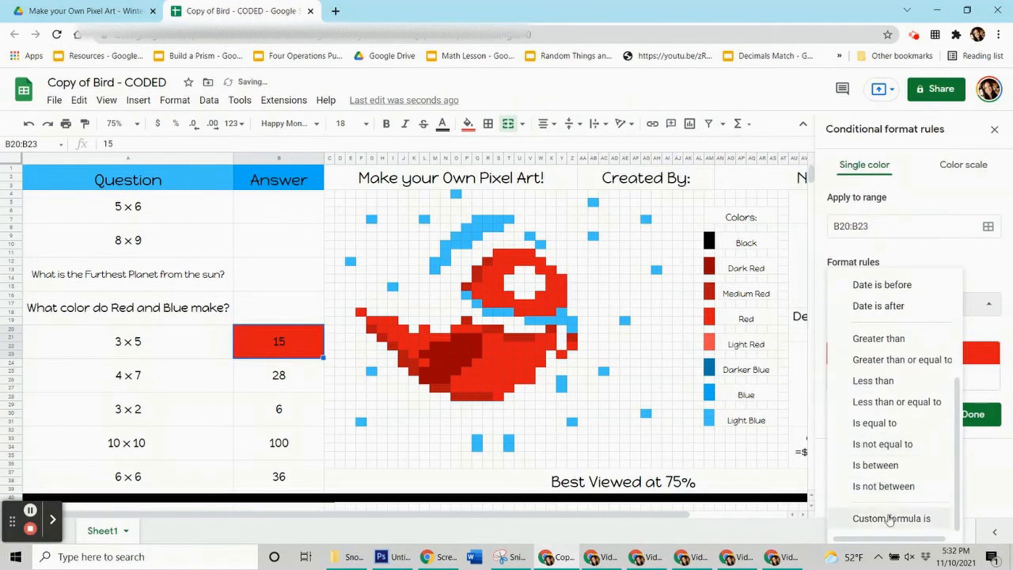
left_click(888, 515)
left_click(886, 332)
type("=$b$20=")
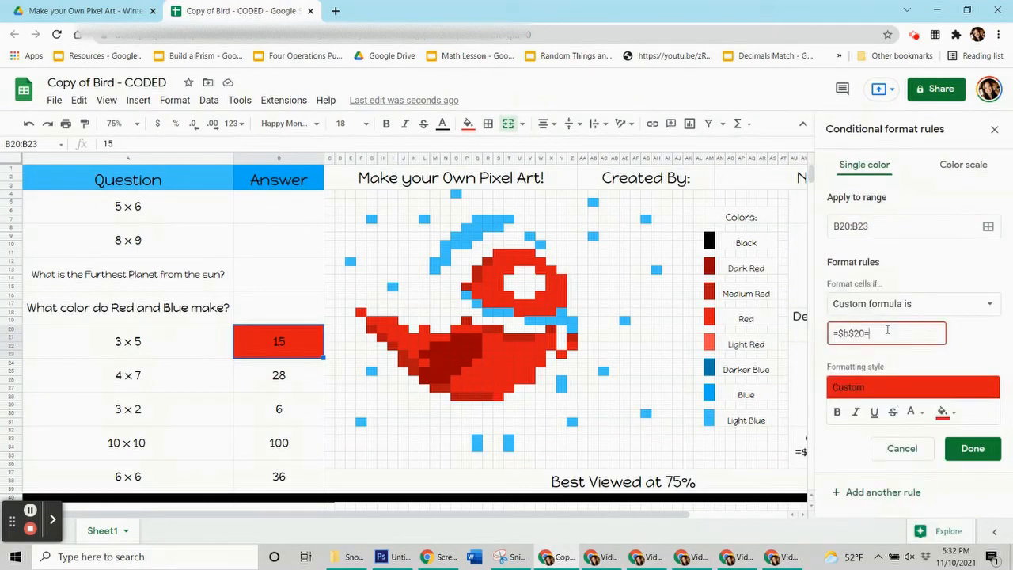
type("15")
Extend the red rule to the bird's head pixels S11:V12, W12:W13, T13, X13, R13:S14, Q15:S15 and the block W21:X22.
left_click(988, 227)
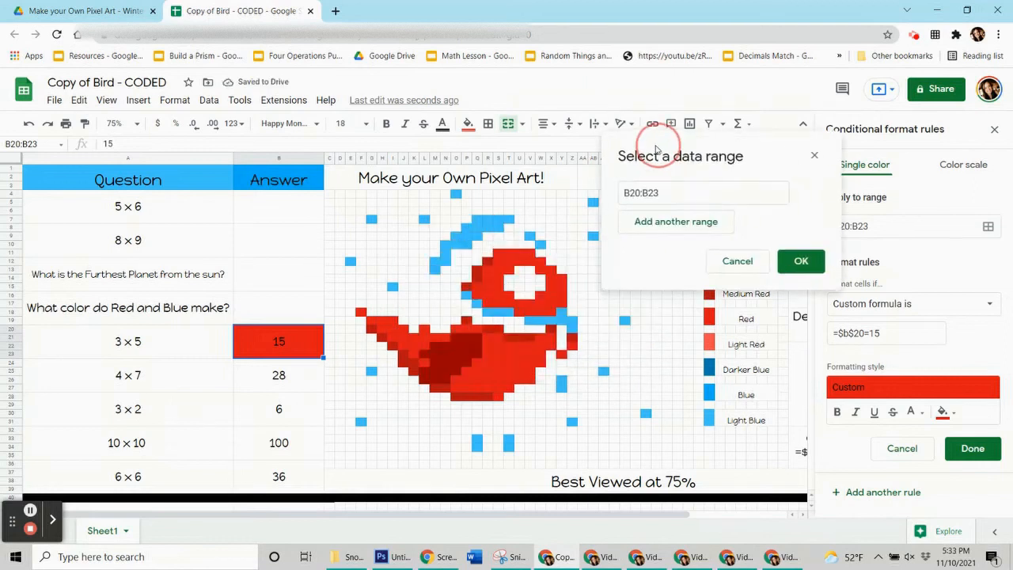
mouse_move(551, 279)
left_mouse_down()
mouse_move(563, 305)
mouse_move(524, 311)
mouse_move(478, 296)
mouse_move(528, 261)
mouse_move(538, 270)
left_mouse_up()
left_click(540, 297, "ctrl")
left_click(508, 270, "ctrl")
left_click(547, 270, "ctrl")
left_click_drag(537, 340, 546, 348)
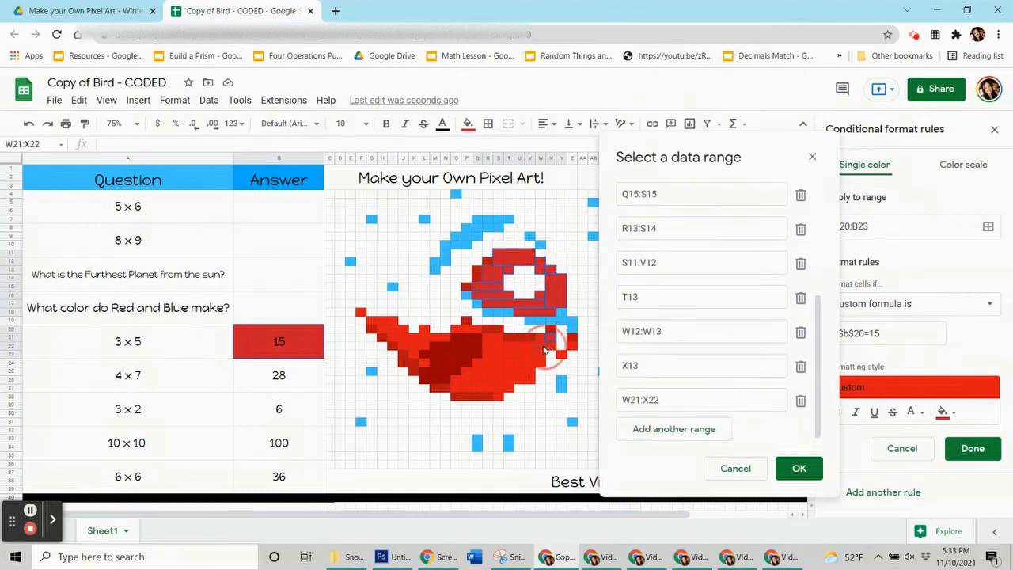
Add the body's red pixels to the rule, including O20:Q20, Q24:Q27, P25:P27, O26:O27, T27, S28, Y23 and Z22.
left_click_drag(486, 338, 457, 329)
left_click(509, 391, "ctrl")
left_click(499, 400, "ctrl")
left_click(556, 358, "ctrl")
left_click(565, 348, "ctrl")
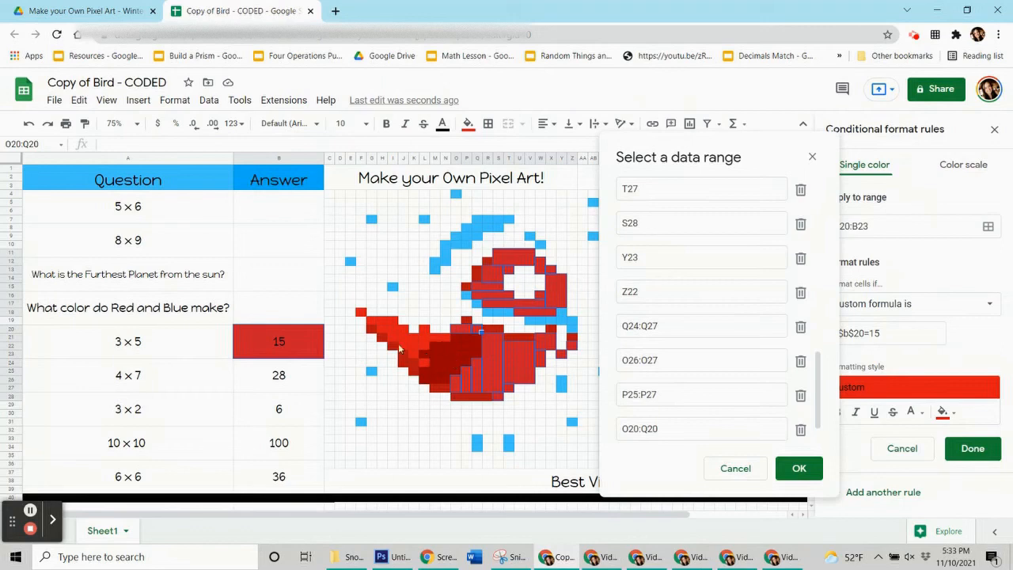
left_click(798, 468)
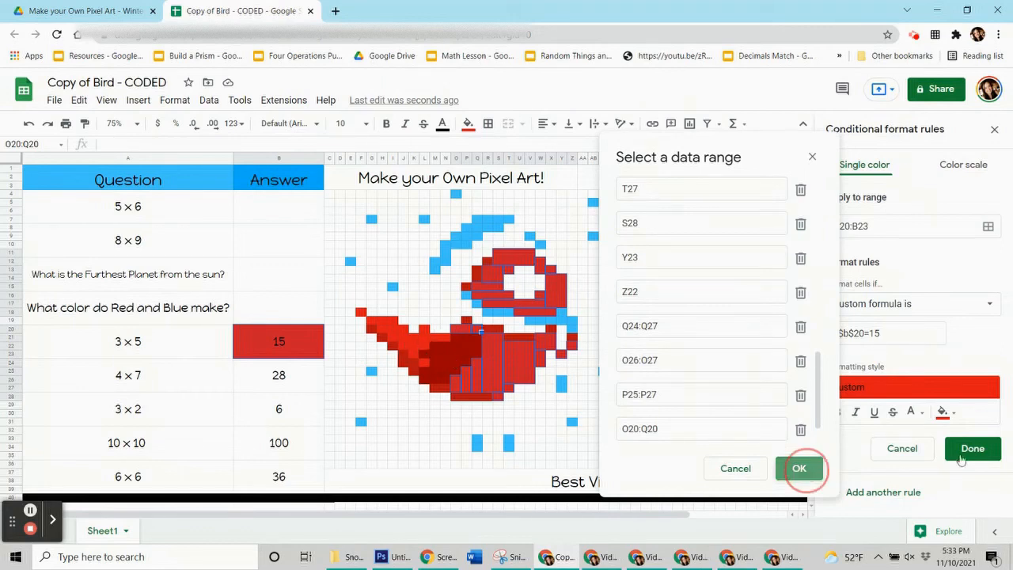
Reset the red pixels' own fill and clear the 3 × 5 answer to test the rule.
left_click(468, 123)
left_click(261, 342)
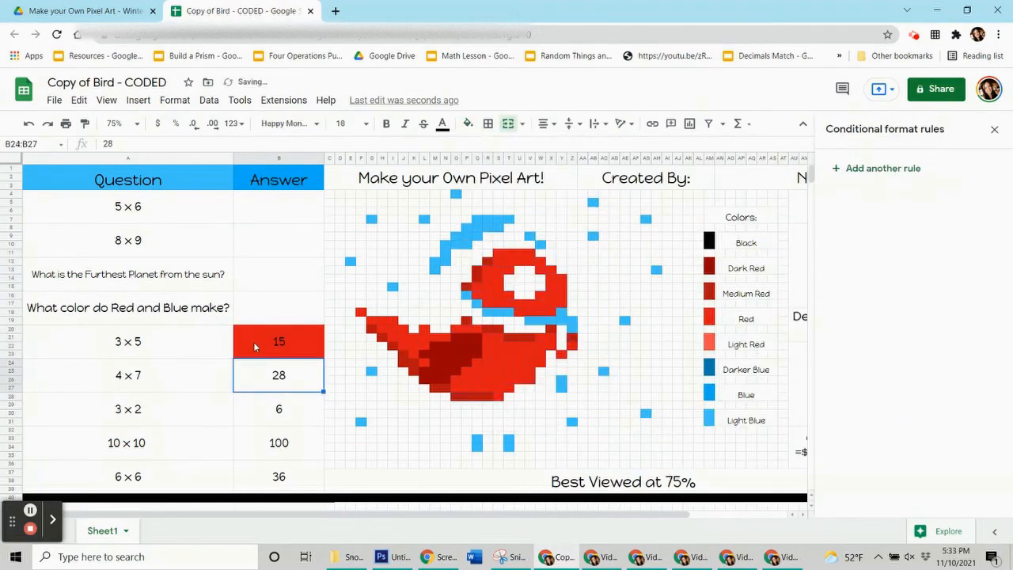
key("Delete")
Check which custom fill colour the medium red pixels J24 and R20 use.
left_click(273, 386)
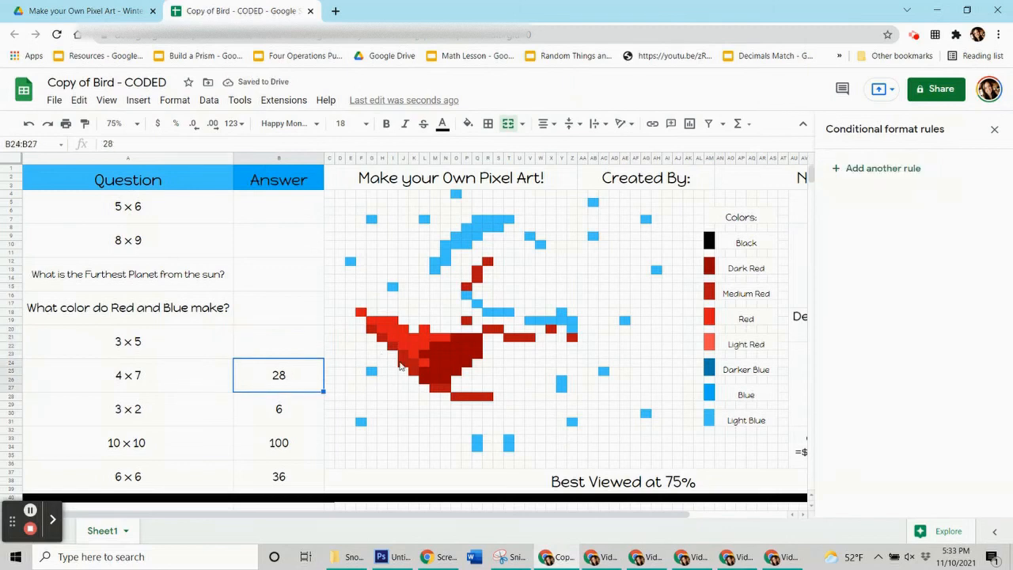
left_click(403, 364)
left_click(467, 124)
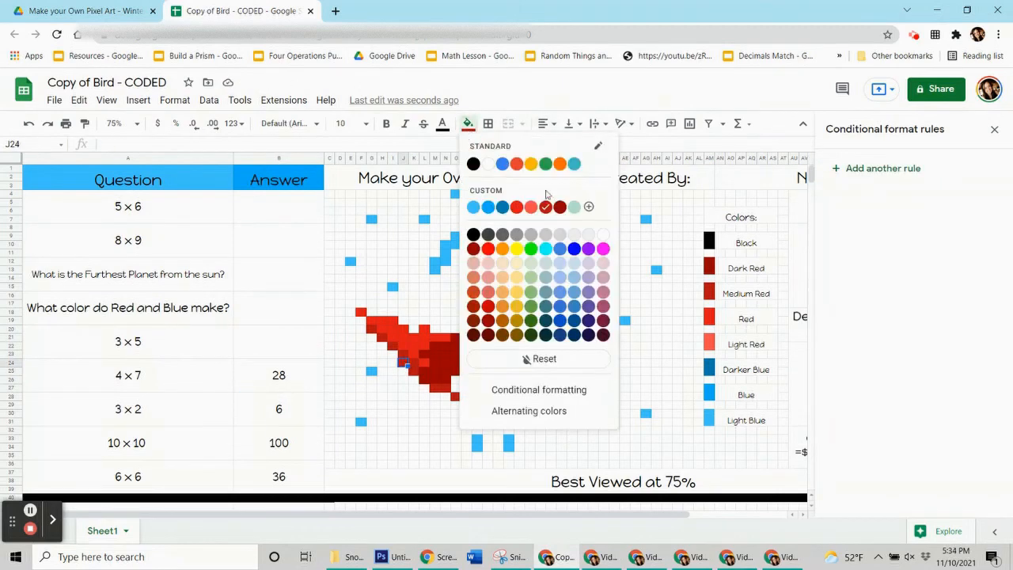
left_click(472, 126)
left_click(487, 330)
left_click(474, 127)
left_click(475, 129)
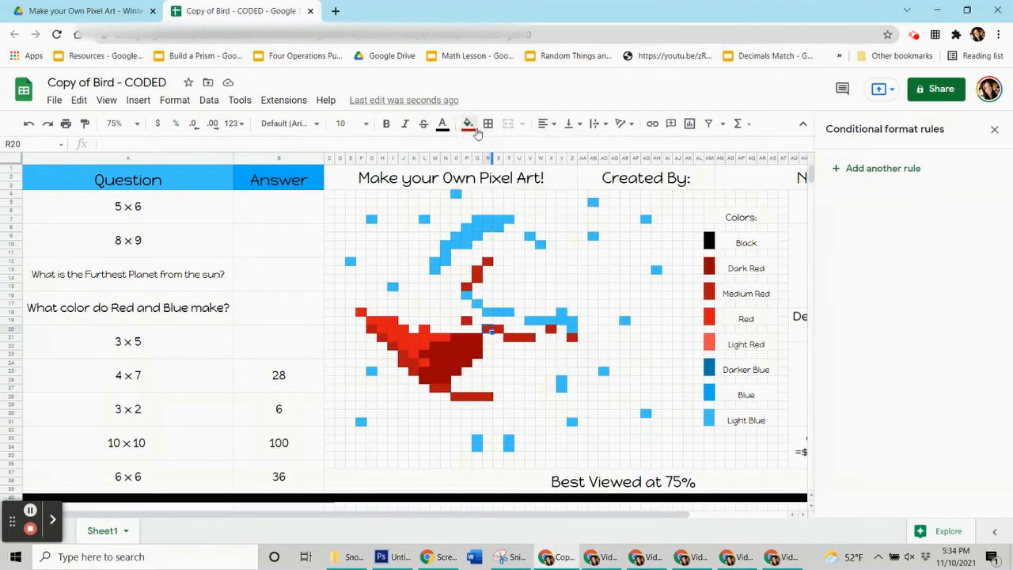
left_click(468, 124)
left_click(497, 203)
Add a conditional format rule to the 4 × 7 answer cell B24:B27 with the bird's custom Medium Red fill.
left_click(289, 389)
left_click(878, 168)
left_click(942, 377)
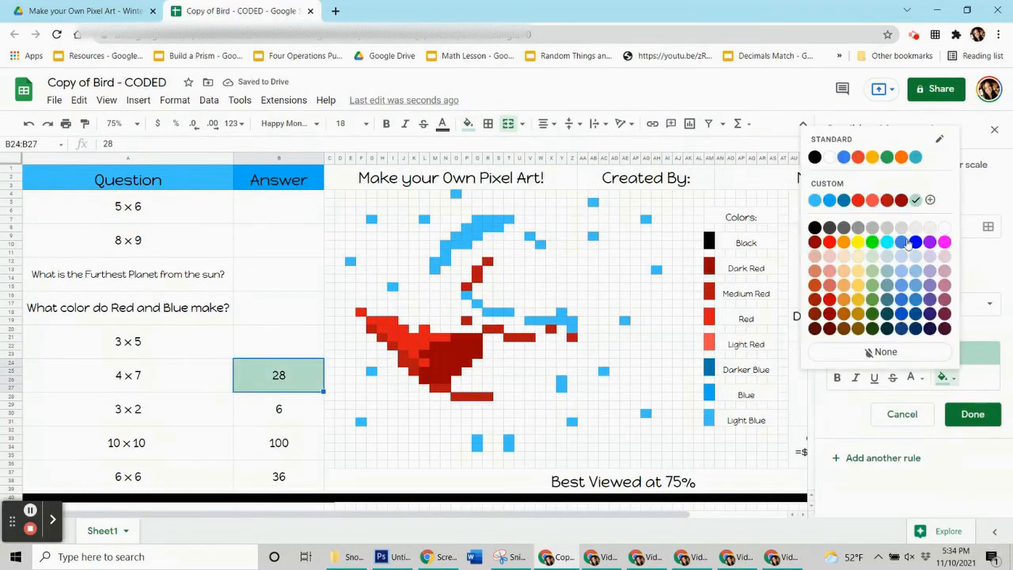
left_click(841, 283)
Set the medium red rule's condition to the custom formula =$b$24=28.
left_click(981, 309)
scroll(899, 354, "down", 5)
left_click(890, 523)
left_click(849, 335)
type("=$b$24=28")
Extend the medium red rule to G20, H21, I22, the tail and belly edge pixels, and P19.
left_click(987, 227)
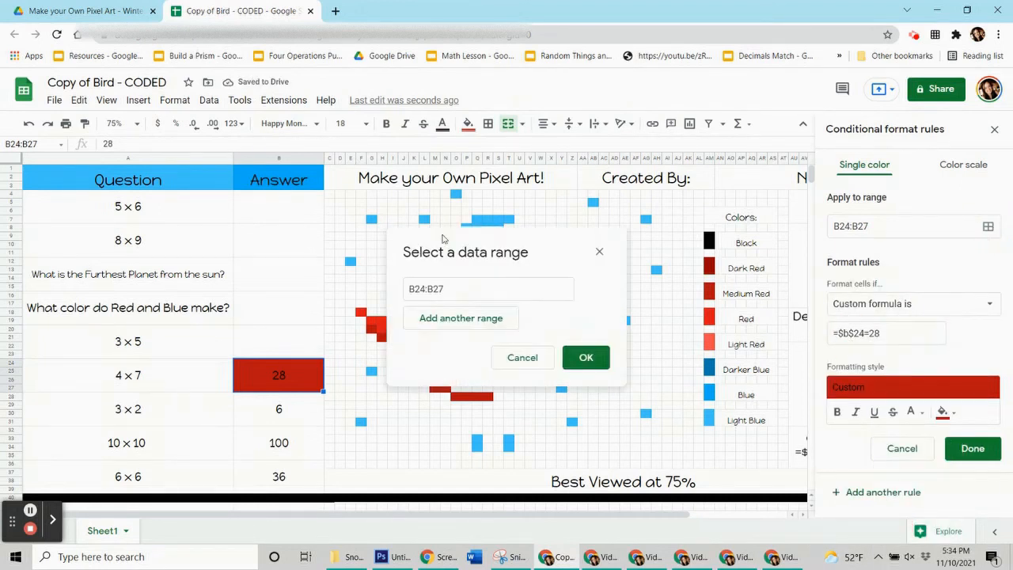
left_click_drag(443, 239, 141, 159)
left_click(372, 329, "ctrl")
left_click(383, 338, "ctrl")
left_click(392, 347, "ctrl")
left_click_drag(402, 355, 487, 395)
left_click(466, 321, "ctrl")
Add R20:S20, T21:V21, Z21, X20, P15, Q13:Q14 and R12 to the medium red rule and save it.
left_click_drag(487, 328, 529, 337)
left_click(571, 337, "ctrl")
left_click(549, 328, "ctrl")
left_click(466, 287, "ctrl")
left_click_drag(476, 270, 476, 278)
left_click(487, 261, "ctrl")
left_click(283, 484)
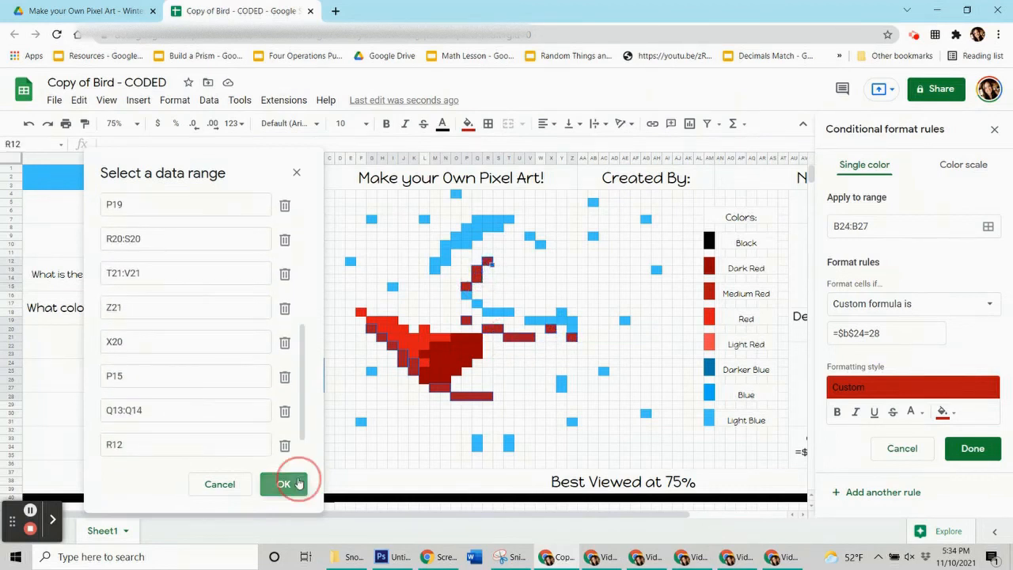
left_click(972, 449)
Reset the medium red pixels' own fill and clear the 4 × 7 answer to test the rule.
left_click(267, 375)
key("Delete")
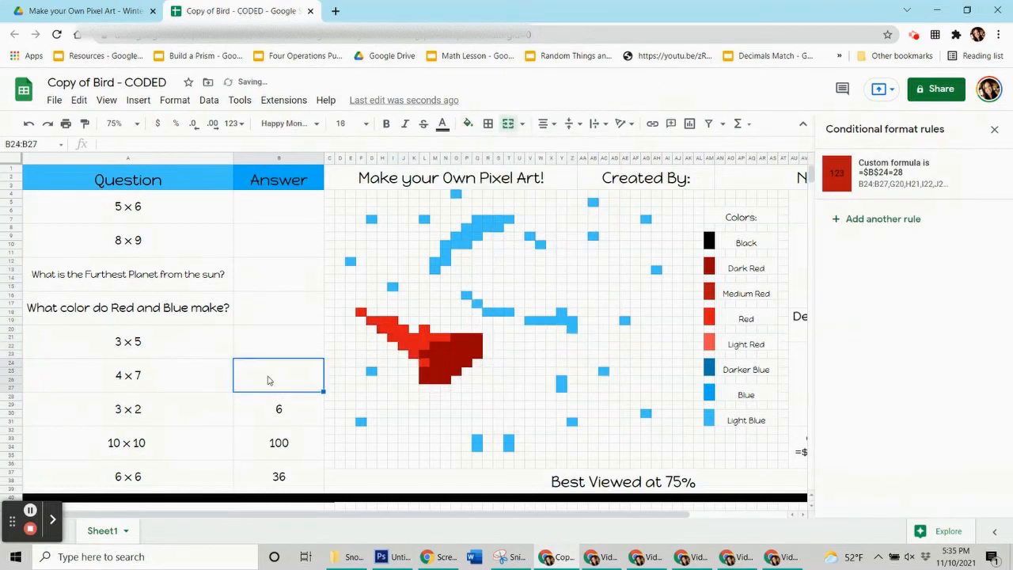
left_click(281, 415)
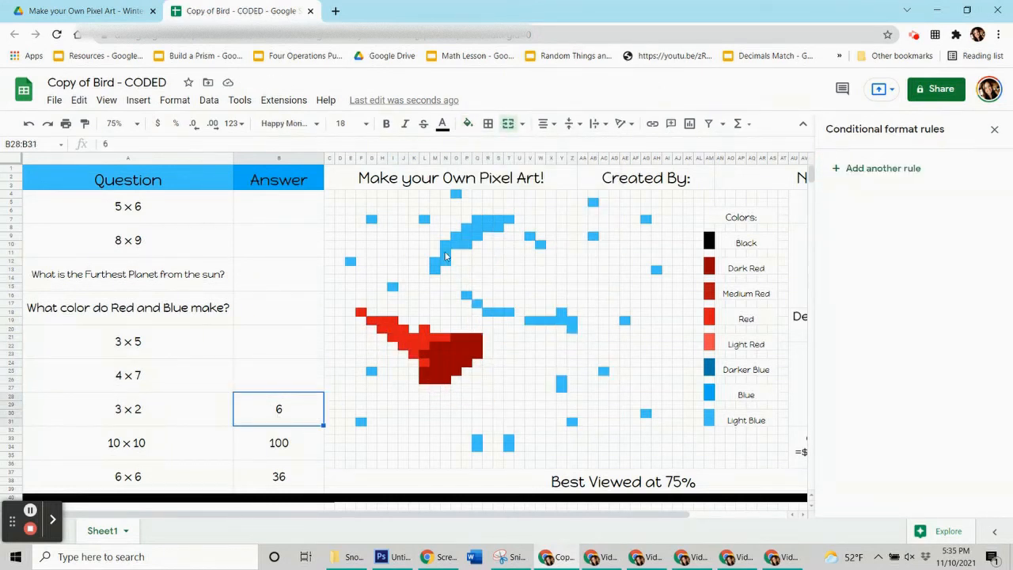
Add a conditional format rule to the 3 × 2 answer cell B28:B31 with the bird's custom Dark Red fill.
left_click(455, 342)
left_click(471, 124)
left_click(309, 394)
left_click(876, 169)
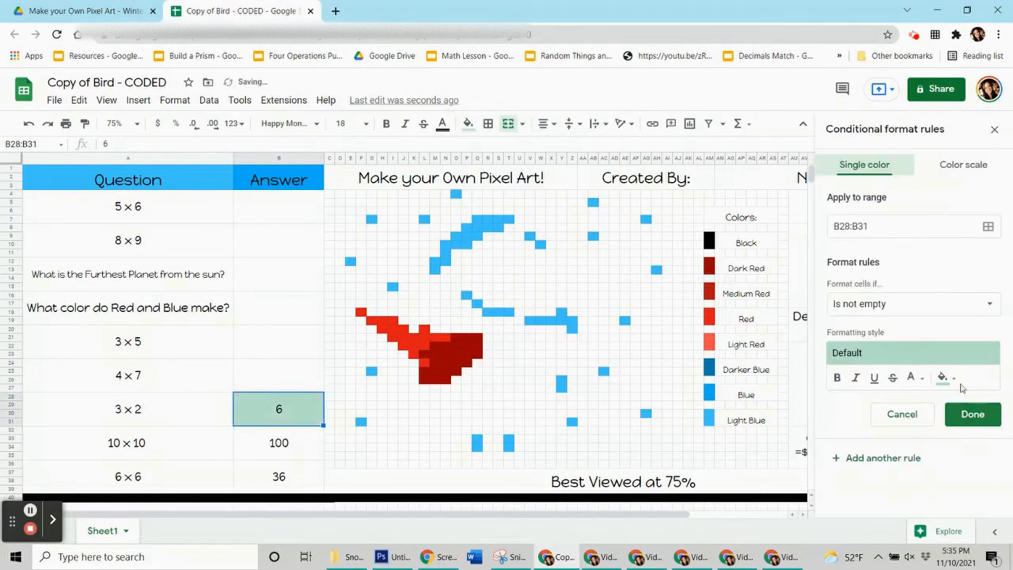
left_click(942, 378)
left_click(900, 207)
Set the dark red rule's condition to the custom formula =$b$28=6.
left_click(943, 304)
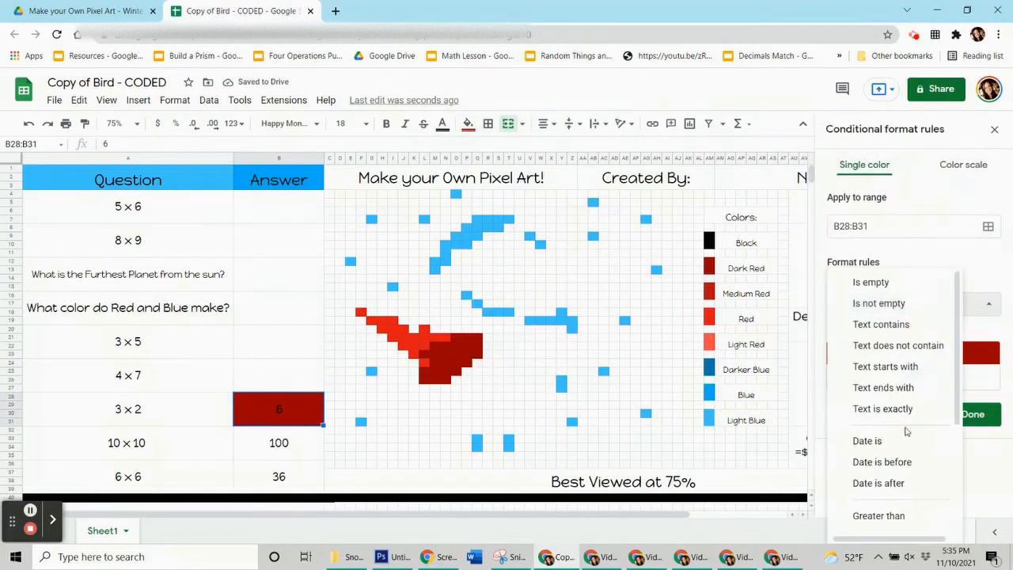
left_click(886, 522)
left_click(869, 332)
type("=$b")
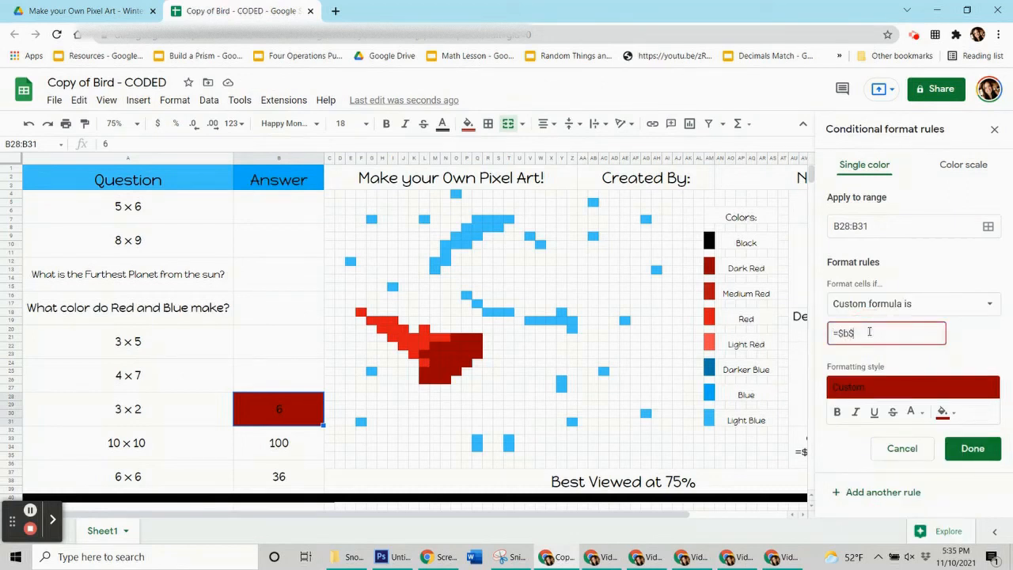
type("$28=6")
Extend the dark red rule to O21:Q23, M22:N26, O24:P24, O25, L25:L26 and the adjoining dark red pixel, and save it.
left_click(987, 226)
left_click_drag(577, 242, 356, 124)
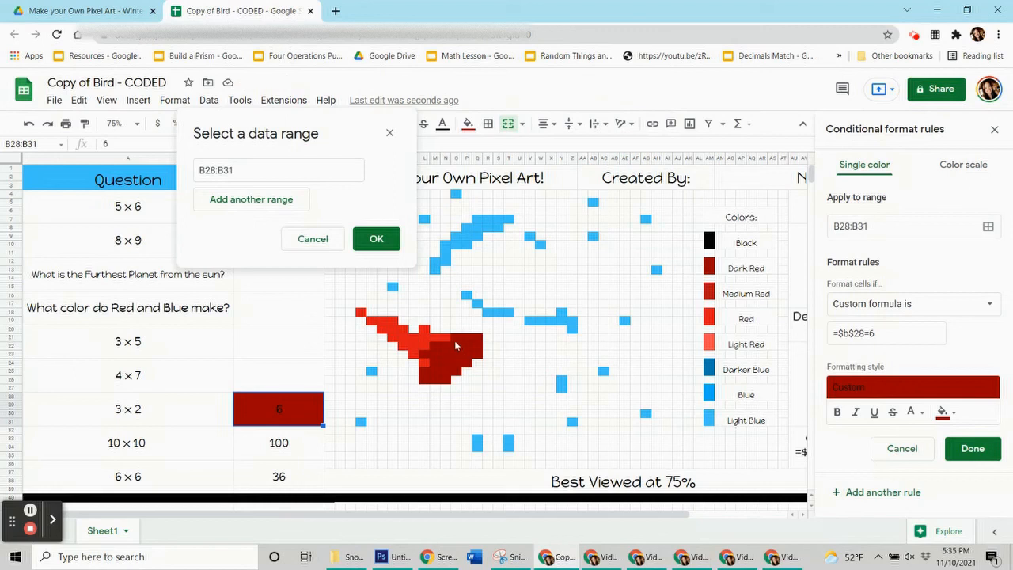
left_click_drag(455, 341, 447, 363)
left_click(448, 371)
left_click_drag(373, 147, 283, 163)
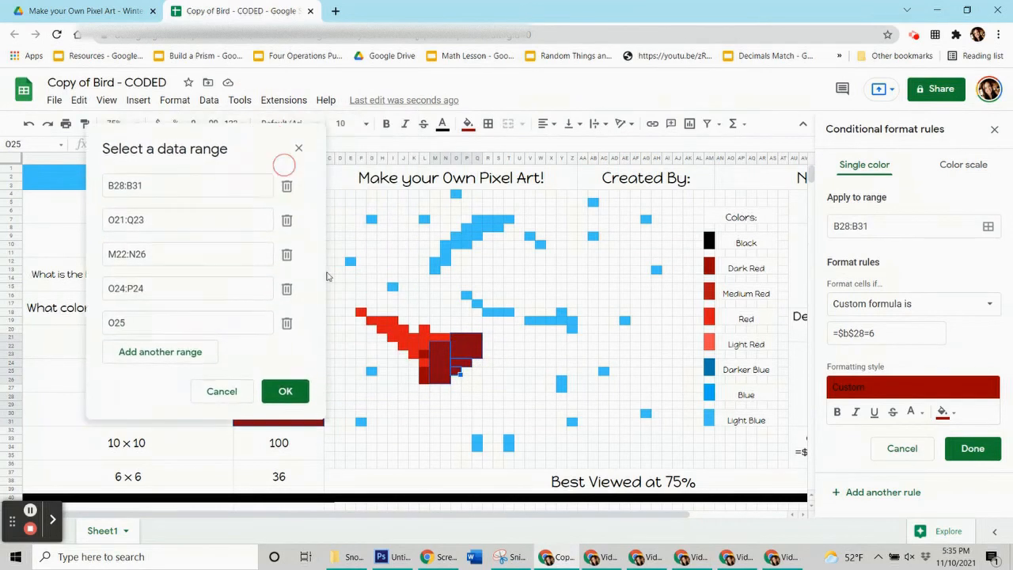
left_click(425, 356)
left_click_drag(426, 374, 426, 383)
left_click(282, 458)
left_click(967, 445)
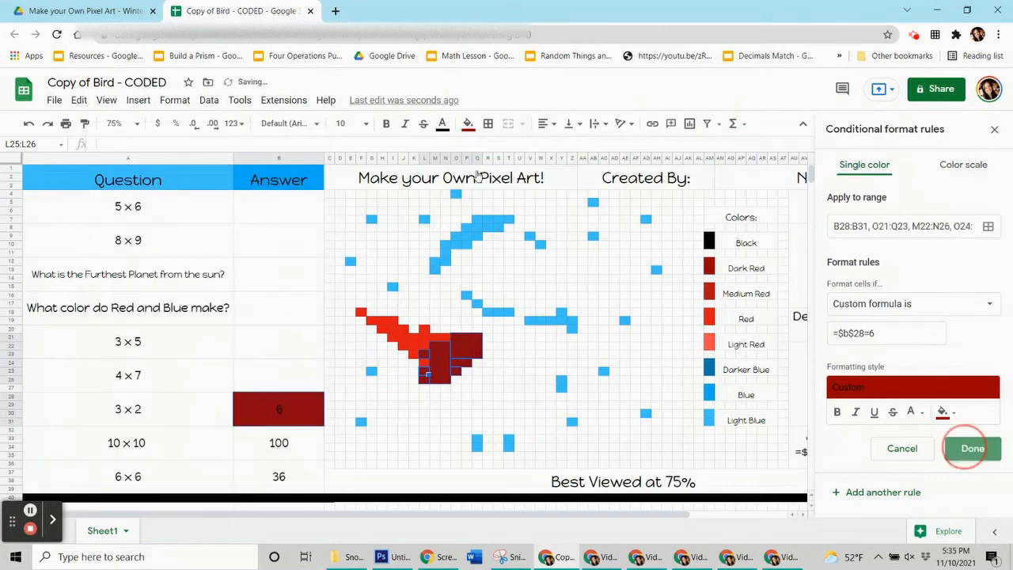
Reset the dark red pixels' own fill and clear the 3 × 2 answer to test the rule.
left_click(467, 124)
left_click(540, 359)
left_click(314, 412)
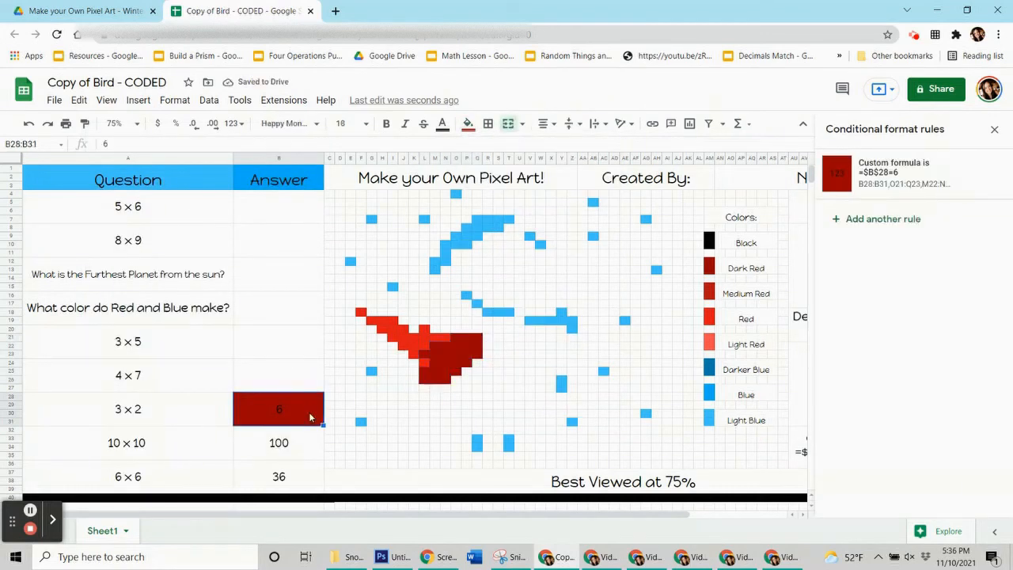
key("Delete")
Add a conditional format rule to the 10 × 10 answer cell B32:B35 with a custom red fill.
left_click(299, 450)
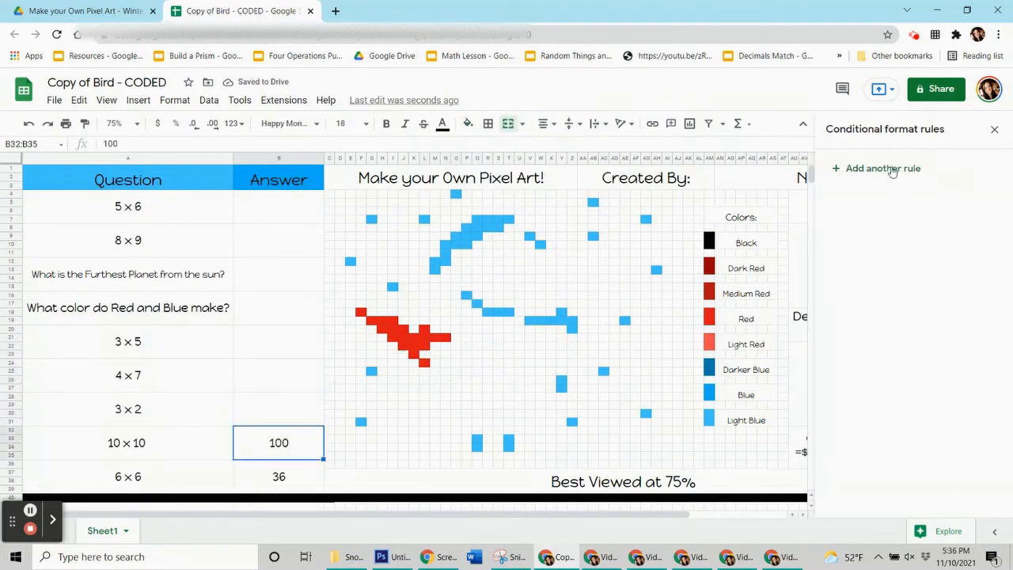
left_click(896, 174)
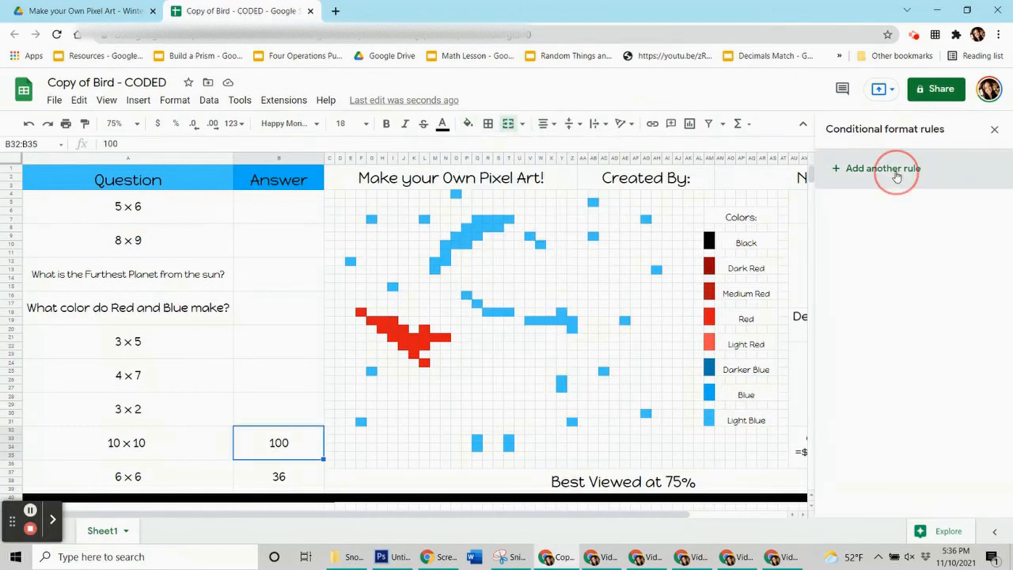
left_click(948, 379)
left_click(870, 201)
Set the 10 × 10 rule's condition to the custom formula =$b$32=100.
left_click(931, 309)
scroll(898, 368, "down", 3)
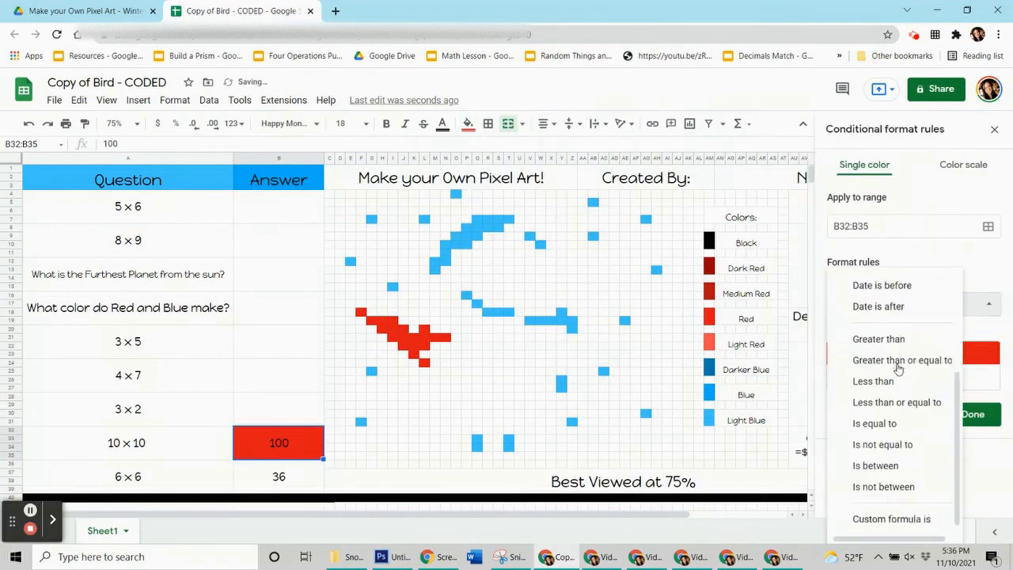
left_click(891, 518)
left_click(873, 331)
type("=$b$")
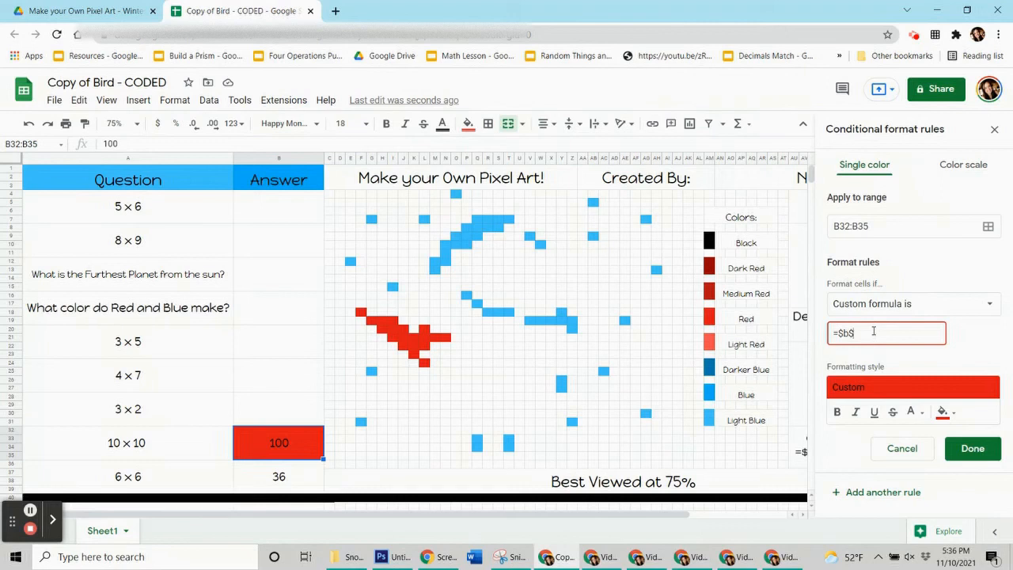
type("32=100")
Extend the 10 × 10 rule to the remaining red tail pixels, including F18, G19:I19, H20:J20 and L24, and save it.
left_click(988, 226)
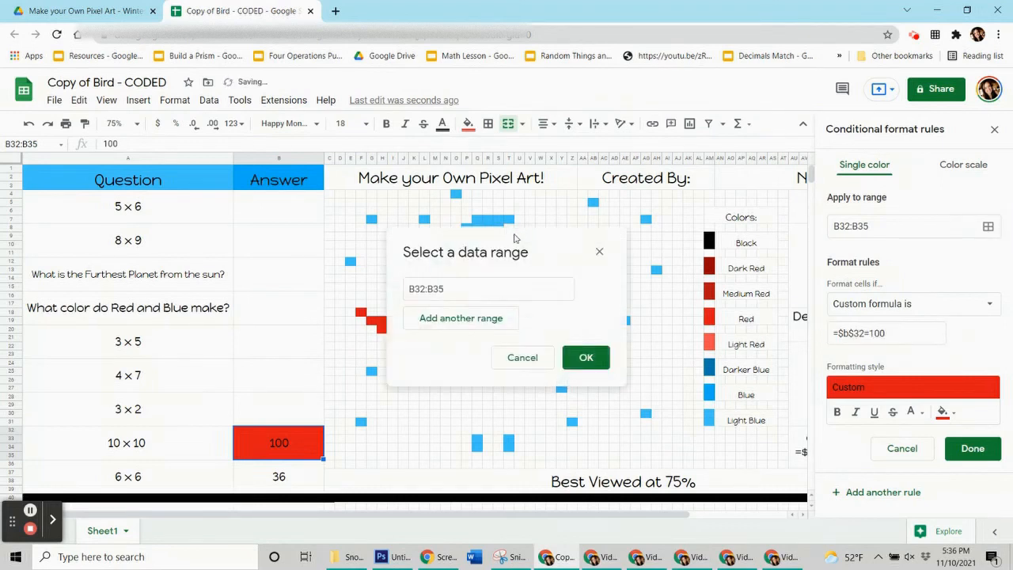
left_click_drag(511, 229, 208, 137)
left_click(360, 312, "ctrl")
left_click_drag(369, 320, 424, 346)
left_click(424, 329, "ctrl")
left_click(413, 353, "ctrl")
left_click(424, 363, "ctrl")
left_click(273, 458)
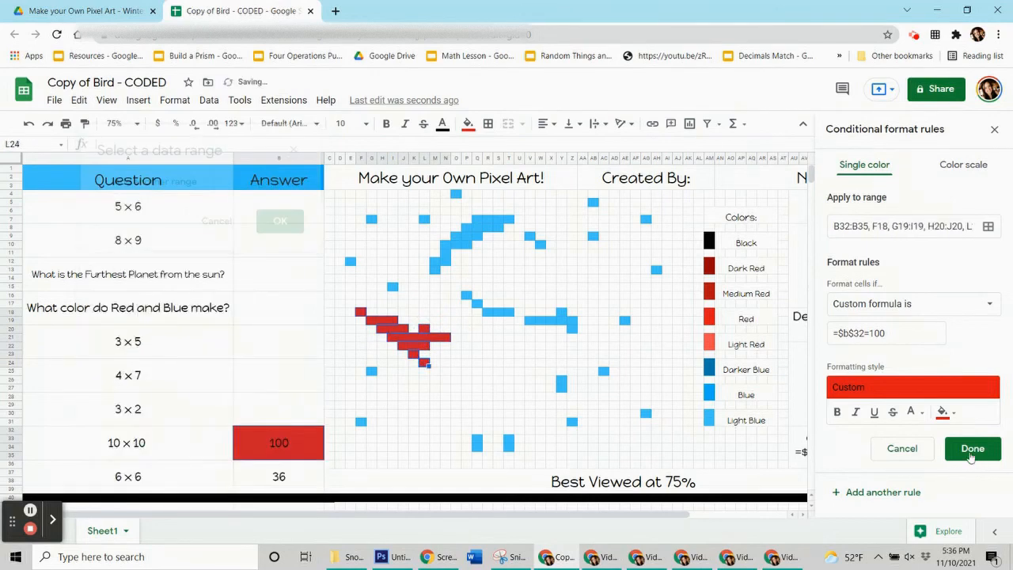
left_click(972, 447)
Reset the red tail pixels' own fill and clear the 10 × 10 answer to test the rule.
left_click(468, 124)
left_click(268, 419)
left_click(262, 449)
key("Delete")
Add a conditional format rule to the 6 × 6 answer cell B36:B39 with the sheet's custom Light Blue fill.
left_click(290, 485)
left_click(456, 244)
left_click(467, 124)
left_click(299, 484)
left_click(299, 484)
left_click(879, 168)
left_click(912, 379)
left_click(783, 200)
left_click(943, 377)
left_click(815, 200)
left_click(912, 378)
left_click(785, 159)
Set the light blue rule's condition to the custom formula =$b$36=36.
left_click(912, 304)
scroll(909, 398, "down", 5)
left_click(876, 427)
left_click(870, 331)
type("=$b$36=36")
Extend the light blue rule to the curved band above the bird's head, including Q7:T7 and Q8:S8.
left_click(988, 226)
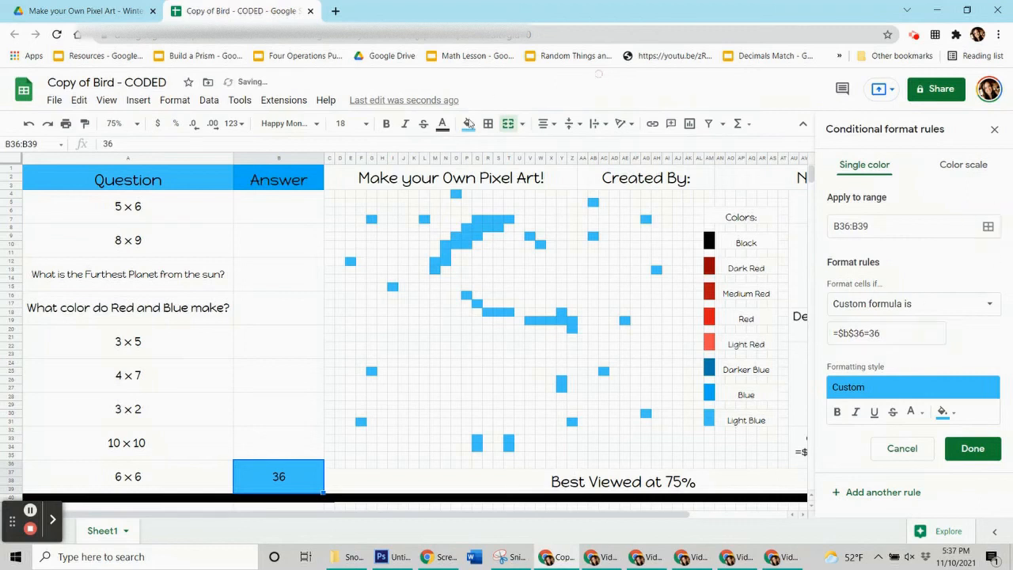
left_click_drag(228, 146, 198, 133)
left_click_drag(506, 219, 435, 271)
left_click(477, 236)
Add the single light blue snowflake pixels above and to the upper right of the bird to the rule.
left_click(393, 286)
left_click(424, 219)
left_click(455, 194)
left_click(593, 203)
left_click(592, 235)
left_click(646, 219)
left_click(656, 270)
Add the light blue pixels beside the hat, the snowflakes at the lower right, and the two-cell leg and scarf-end blocks.
left_click(529, 237)
left_click(540, 244)
left_click(624, 320)
left_click(646, 413)
left_click(603, 371)
left_click(571, 421)
left_click_drag(508, 437, 477, 447)
left_click_drag(561, 384, 561, 388)
Add the light blue scarf pixels V19:Z19, R18:T18, Q17, P16 and the two single pixels beside V19:Z19 to the rule.
left_click(571, 328)
left_click(561, 311)
left_click_drag(572, 322, 489, 311)
left_click(479, 303)
left_click(468, 295)
Add the snowflake pixels G7, E12, G25 and F31 to the light blue rule and save it.
left_click_drag(316, 150, 228, 98)
left_click(371, 219)
left_click(349, 261)
left_click(371, 371)
left_click(360, 421)
left_click(253, 425)
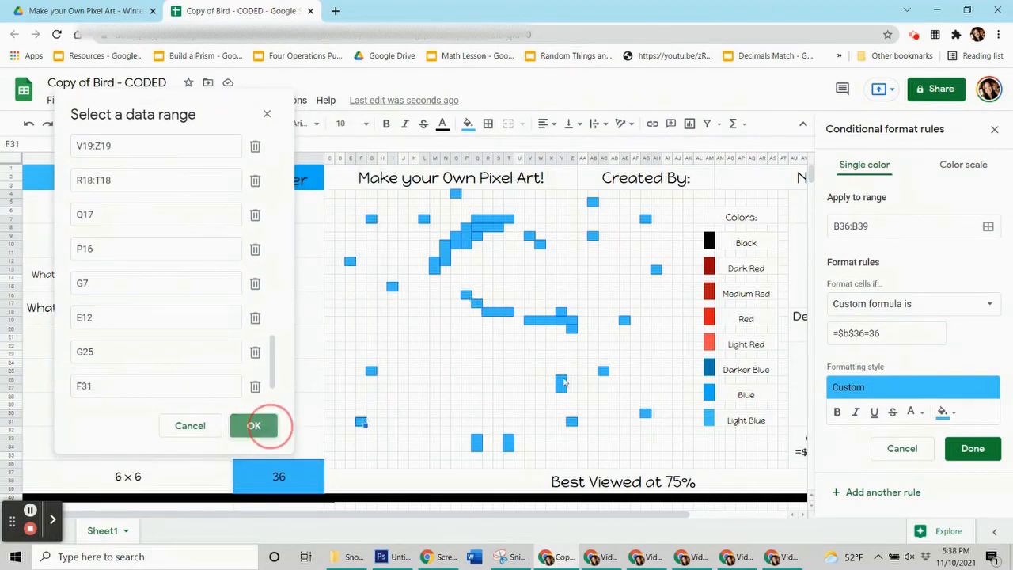
left_click(973, 449)
Reset the light blue pixels' own fill and clear the 6 × 6 answer, then close the conditional format rules.
left_click(467, 123)
left_click(281, 470)
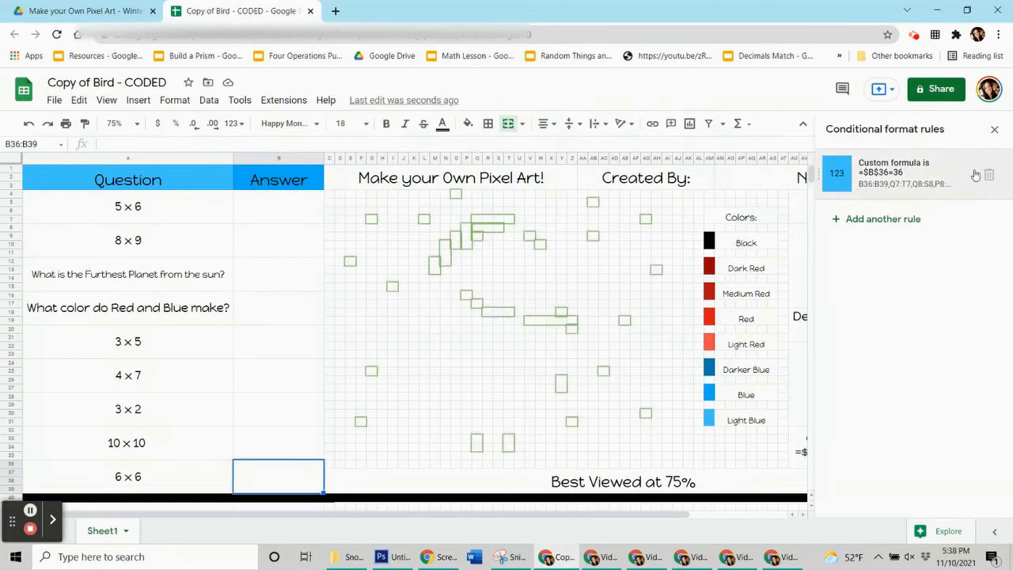
left_click(998, 132)
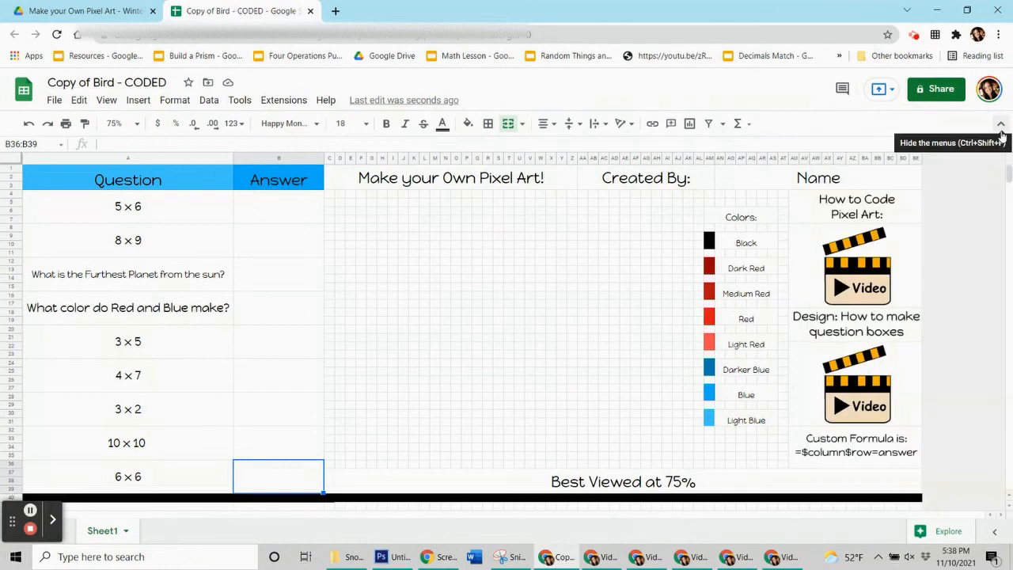
Test the coded picture by answering the first three questions with 30, 72 and Neptune.
left_click(276, 208)
type("30")
key("Return")
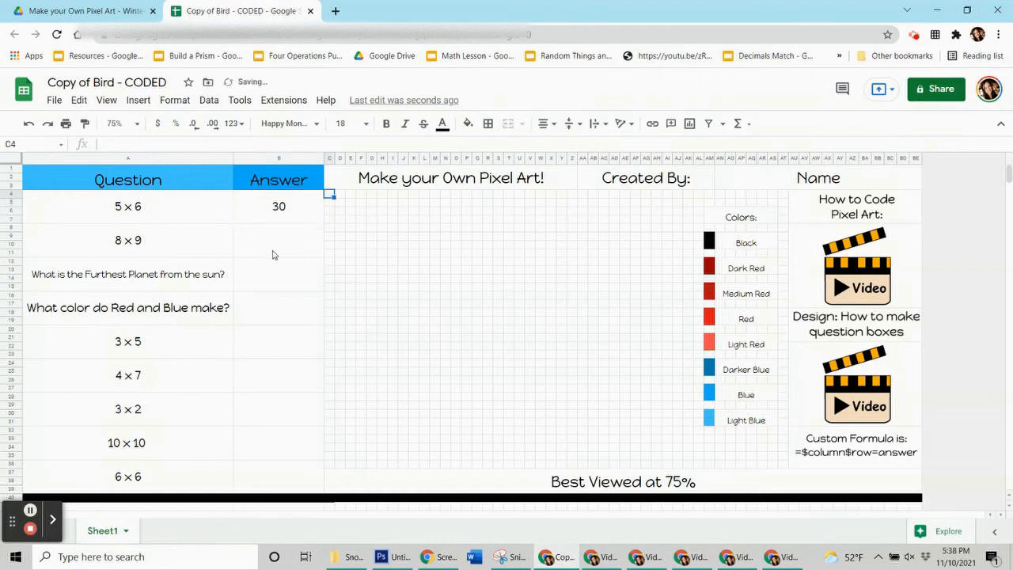
type("72")
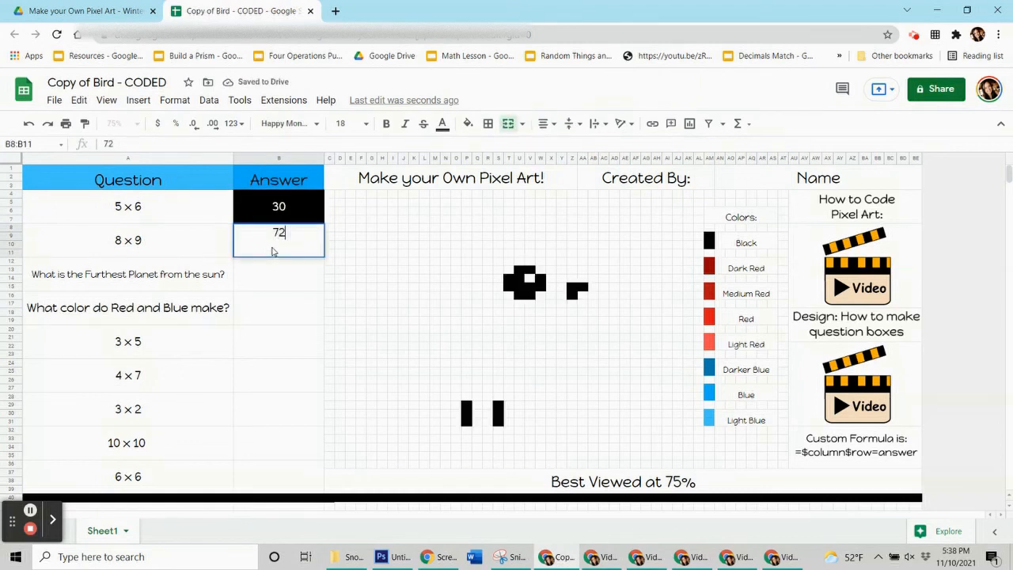
key("Return")
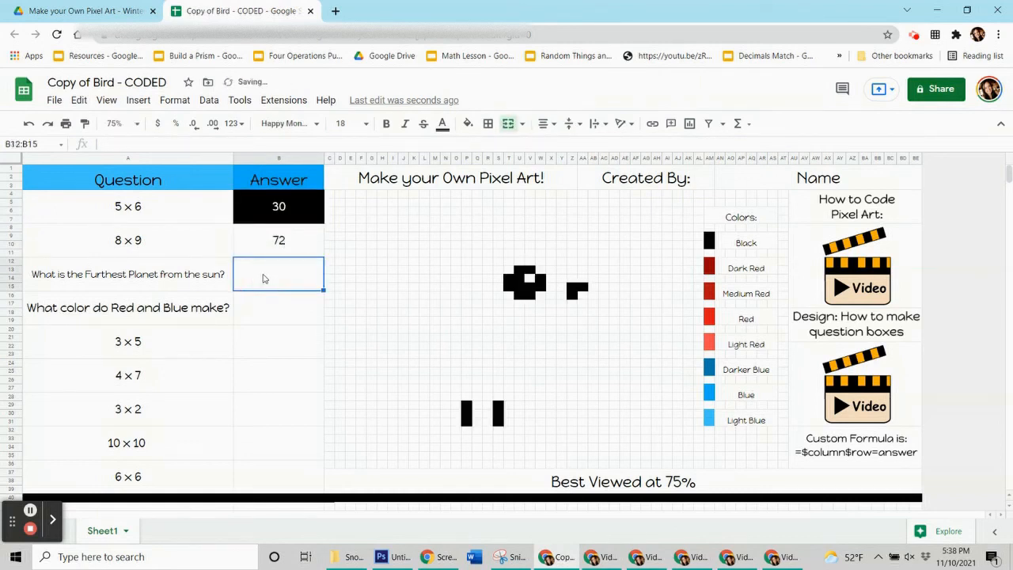
type("Neptune")
left_click(265, 310)
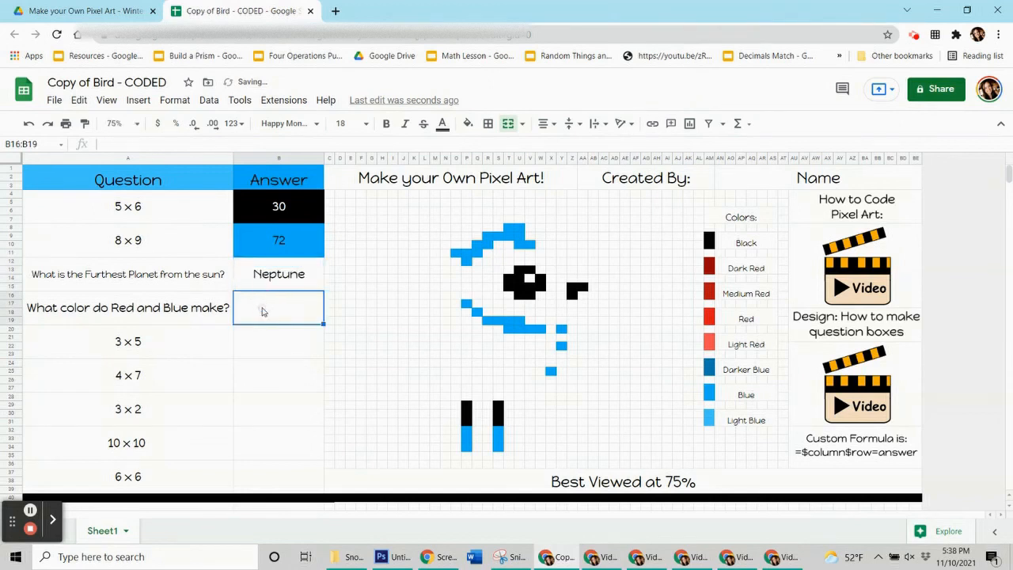
Answer the red-and-blue colour question with purple, 3 × 5 with 15 and 4 × 7 with 28.
type("purple")
left_click(267, 346)
type("15")
left_click(264, 388)
type("28")
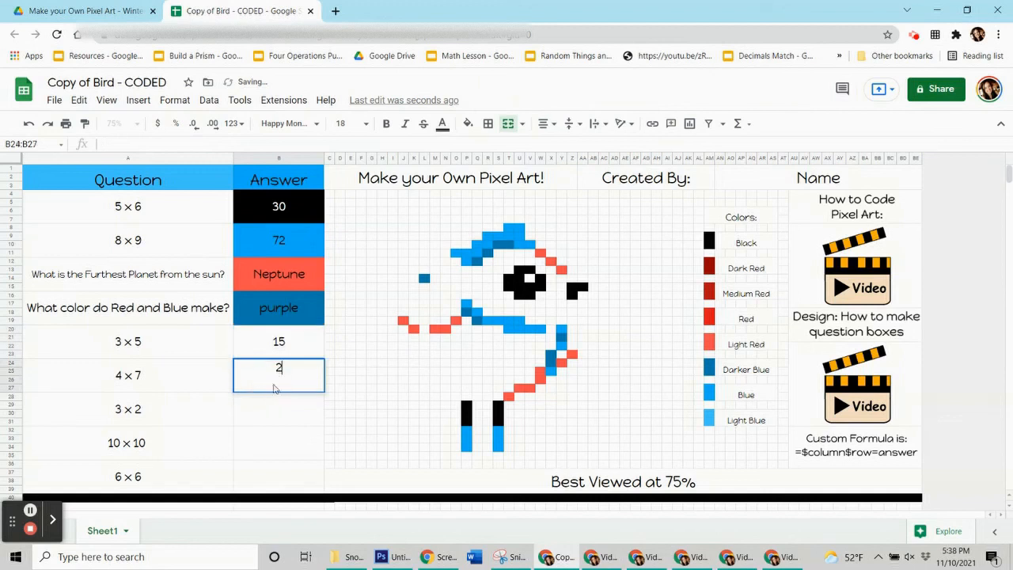
Complete the answer test by entering 6 for 3 × 2, 100 for 10 × 10 and 36 for 6 × 6.
left_click(262, 419)
type("6")
left_click(261, 448)
type("100")
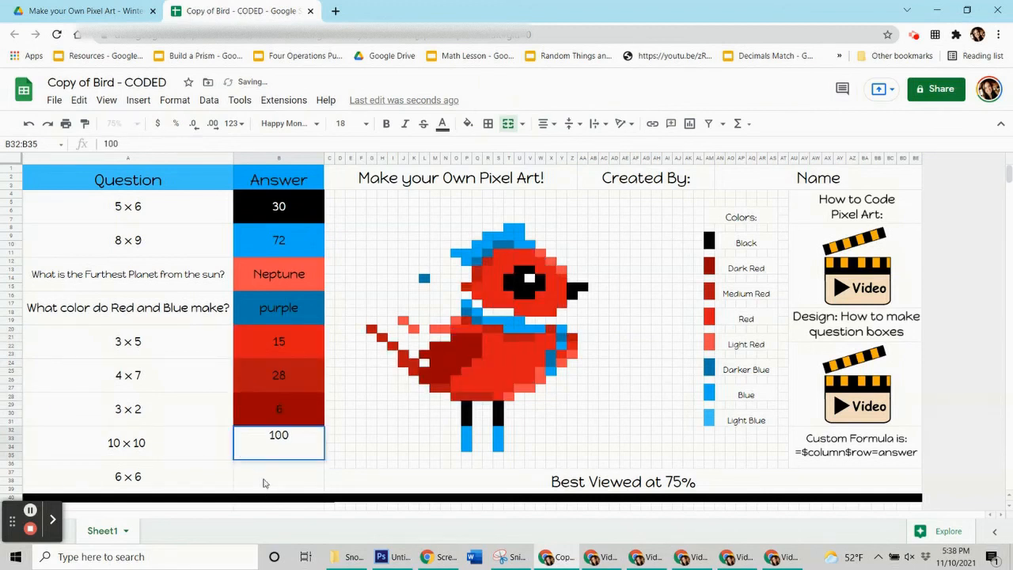
left_click(265, 481)
type("36")
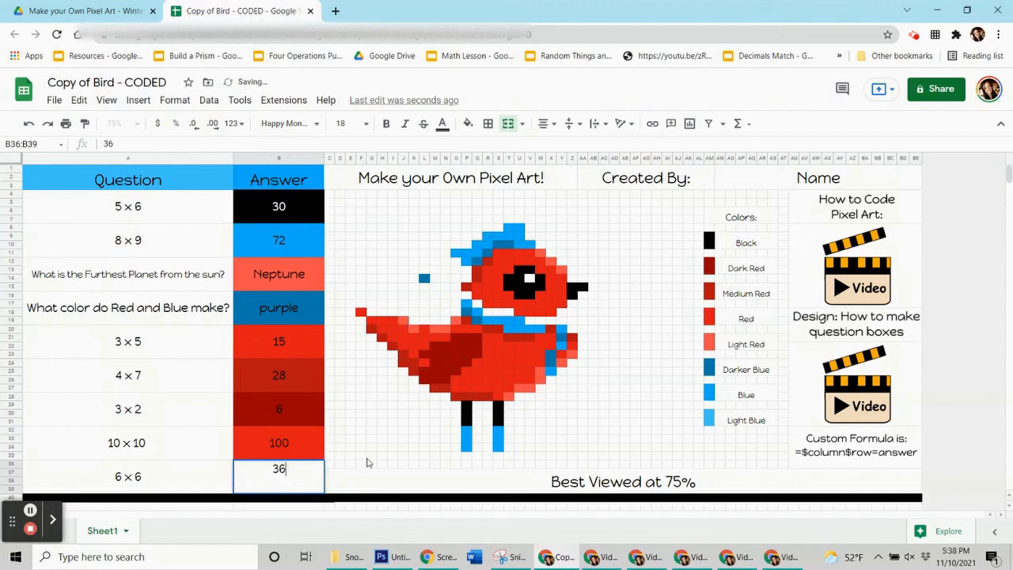
left_click(362, 473)
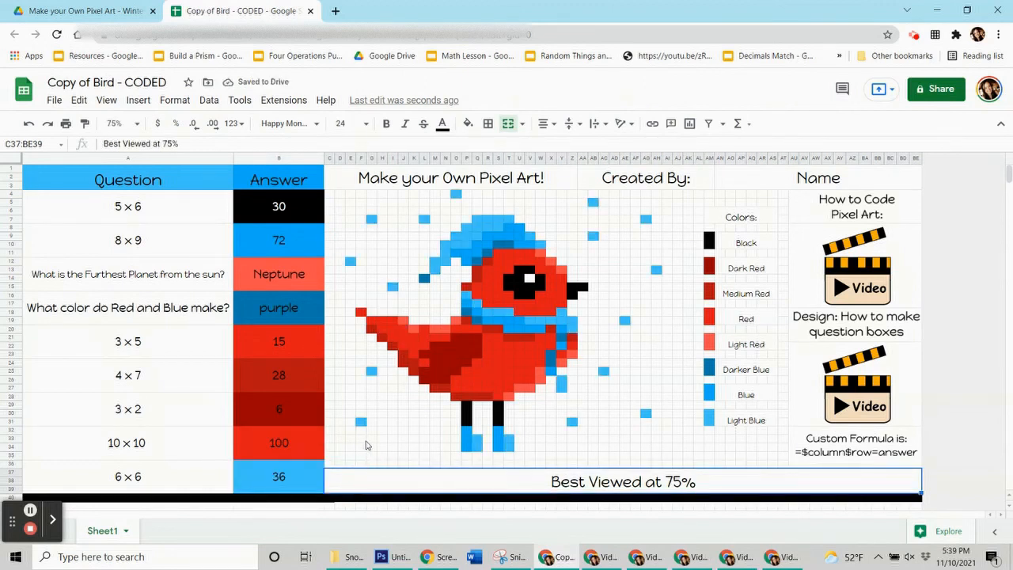
Clear all nine test answers one by one, from the 6 × 6 answer up to the 5 × 6 answer.
left_click(311, 475)
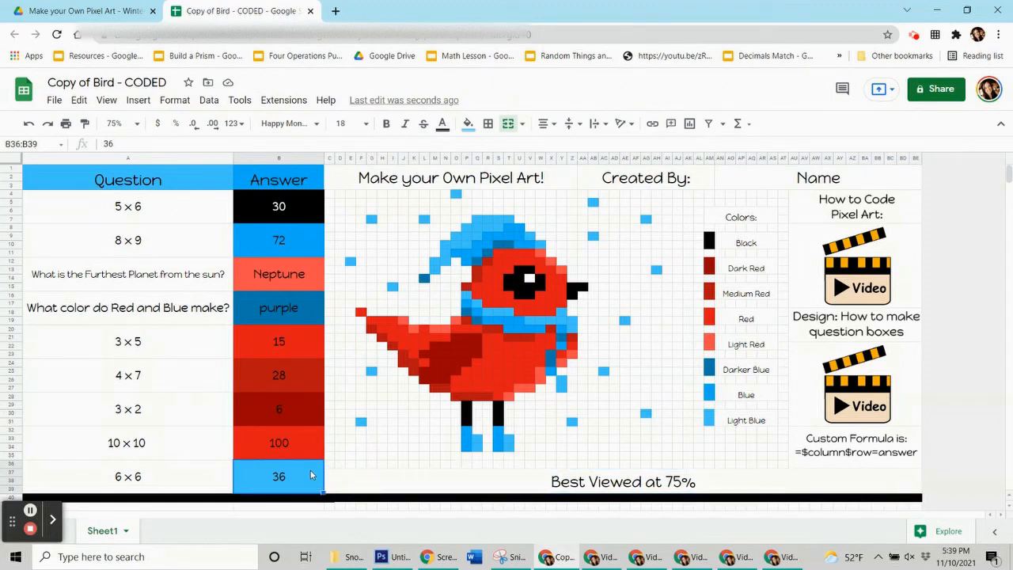
key("Delete")
key("Up")
key("Delete")
key("Up")
key("Delete")
key("Up")
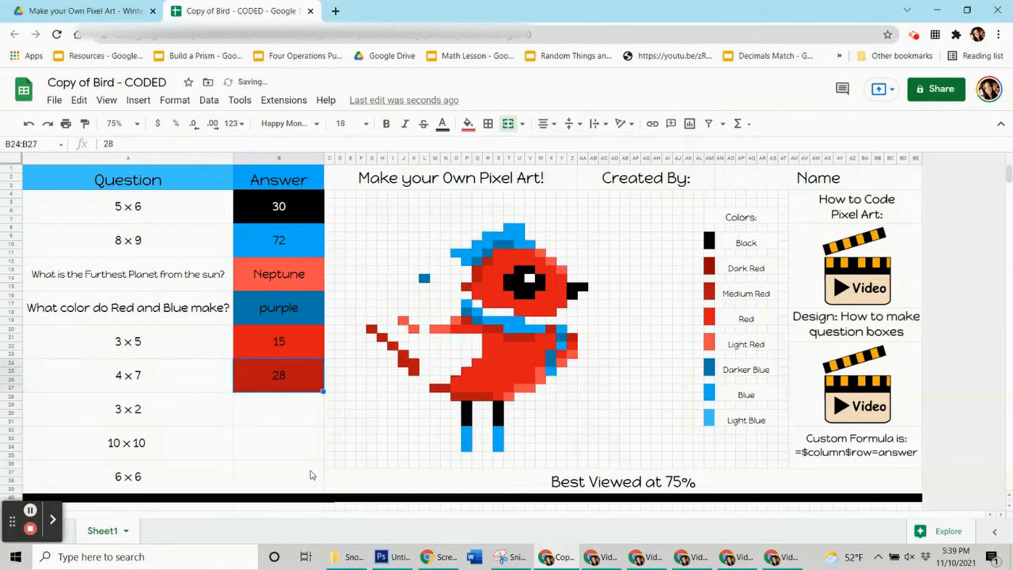
key("Delete")
key("Up")
key("Delete")
key("Up")
key("Delete")
key("Up")
key("Delete")
key("Up")
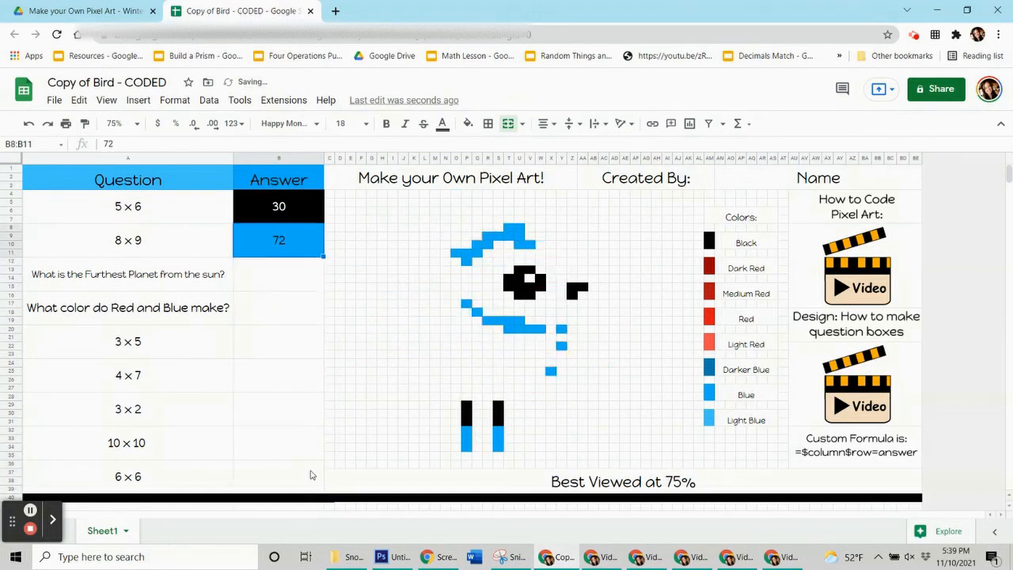
key("Delete")
key("Up")
key("Delete")
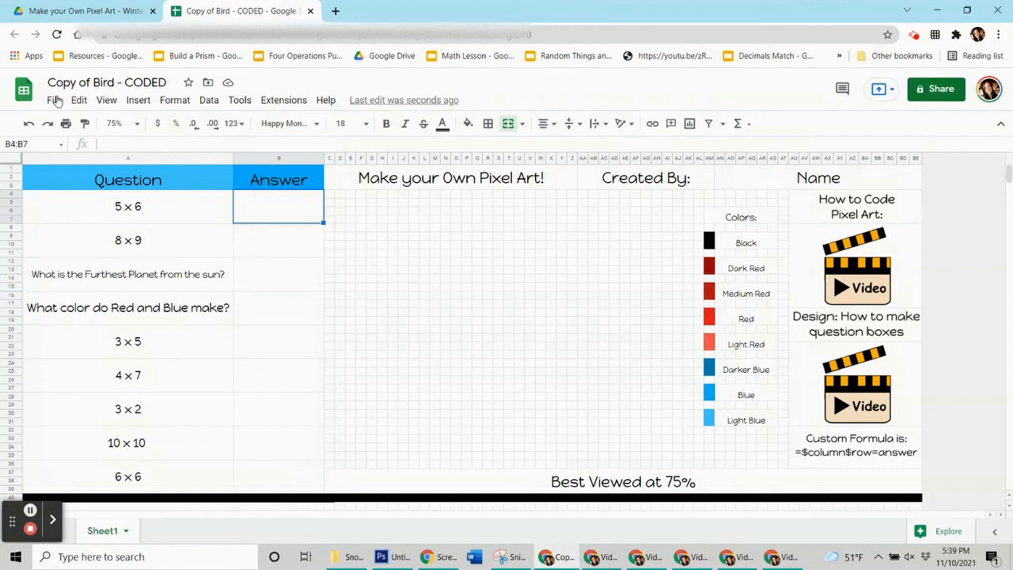
left_click(140, 83)
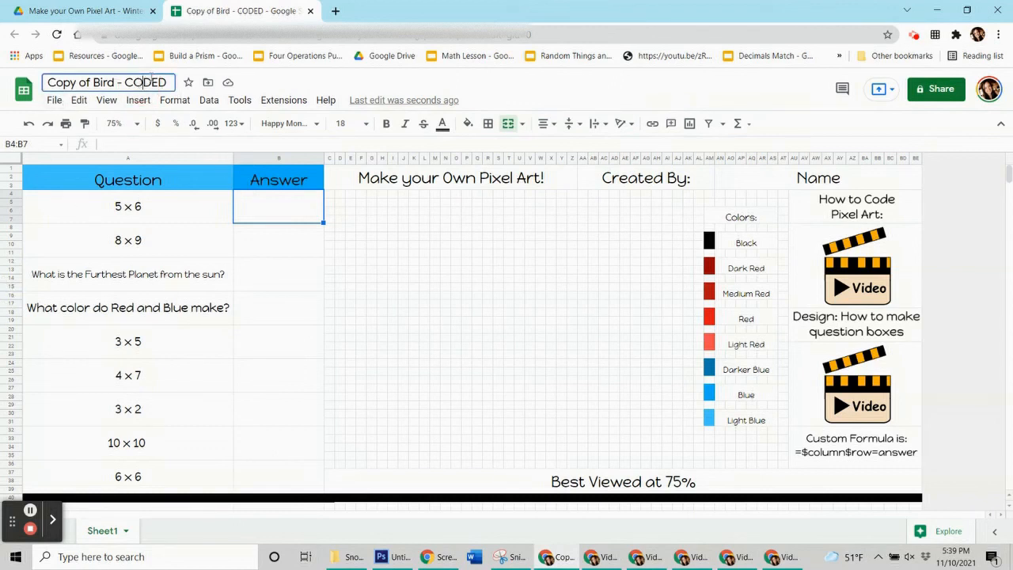
left_click(54, 99)
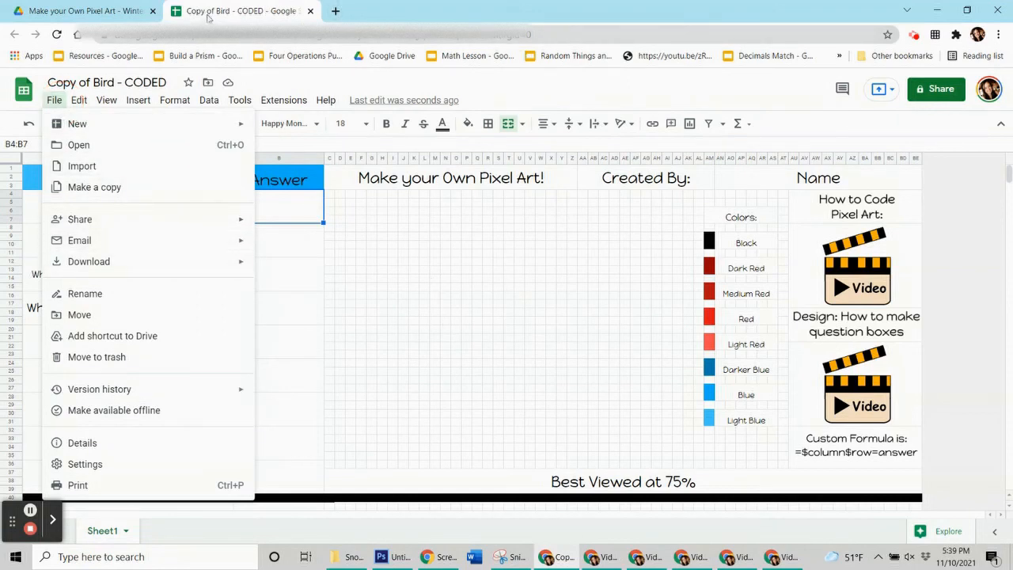
left_click(315, 85)
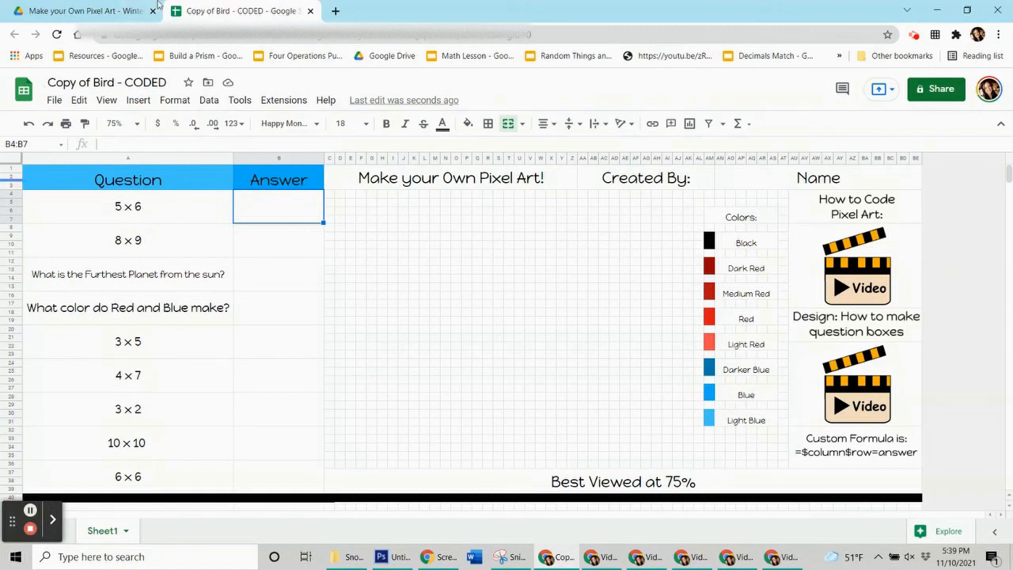
Switch to the Make your Own Pixel Art - Winter Edition folder in Google Drive and look through its pixel art files.
left_click(123, 14)
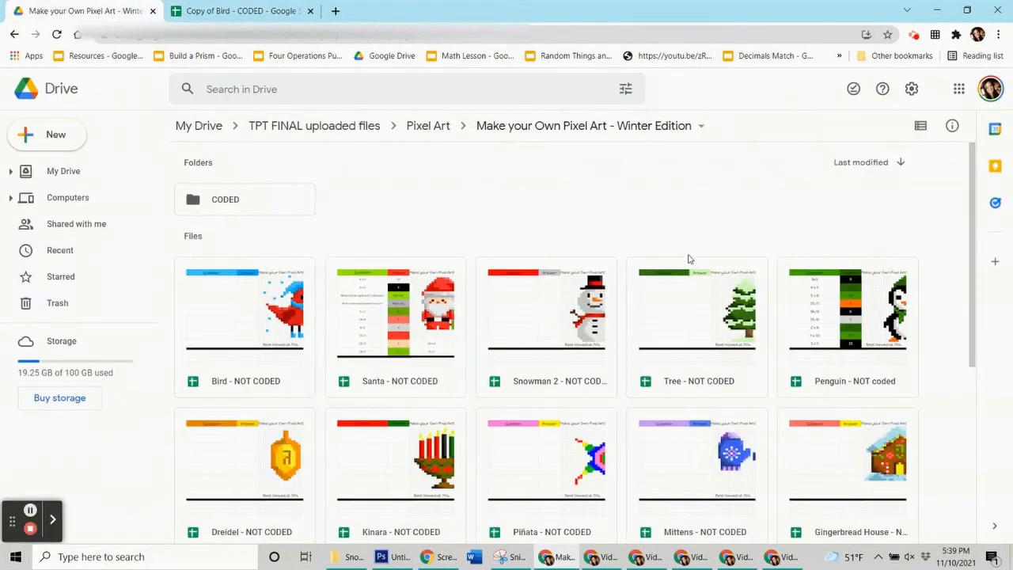
scroll(688, 259, "down", 4)
scroll(688, 259, "up", 4)
scroll(688, 258, "down", 2)
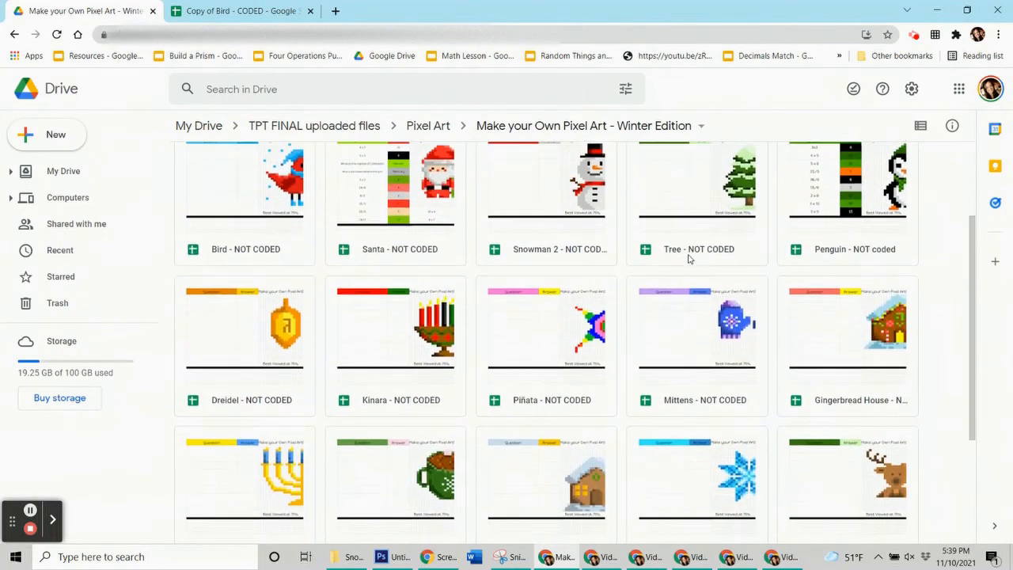